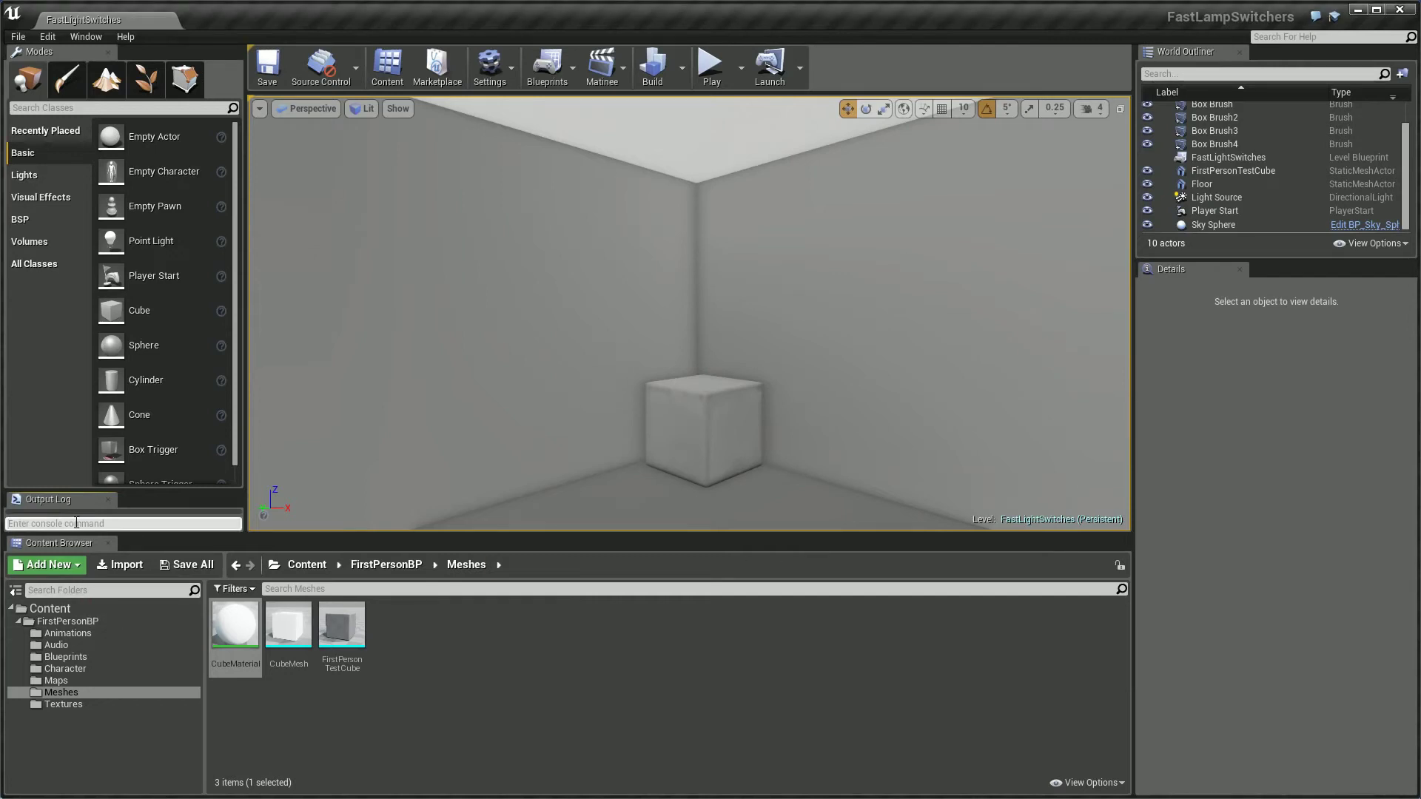
Step: Build lighting for the box room level, then clear the old note text
{"action": "type", "text": "first, bu"}
{"action": "type", "text": "ild lighting"}
{"action": "left_click", "coordinate": [659, 82]}
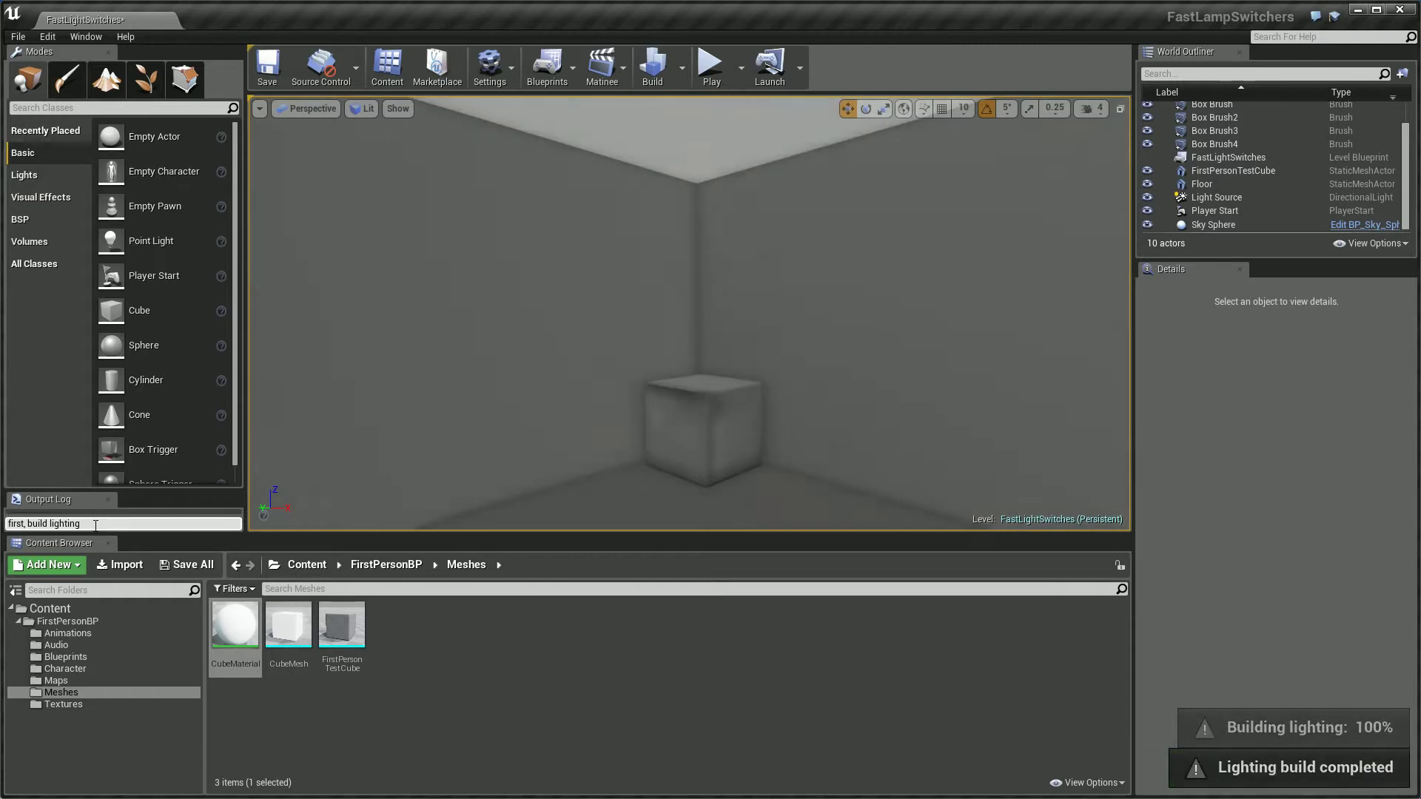
{"action": "left_click_drag", "start_coordinate": [95, 525], "coordinate": [3, 532]}
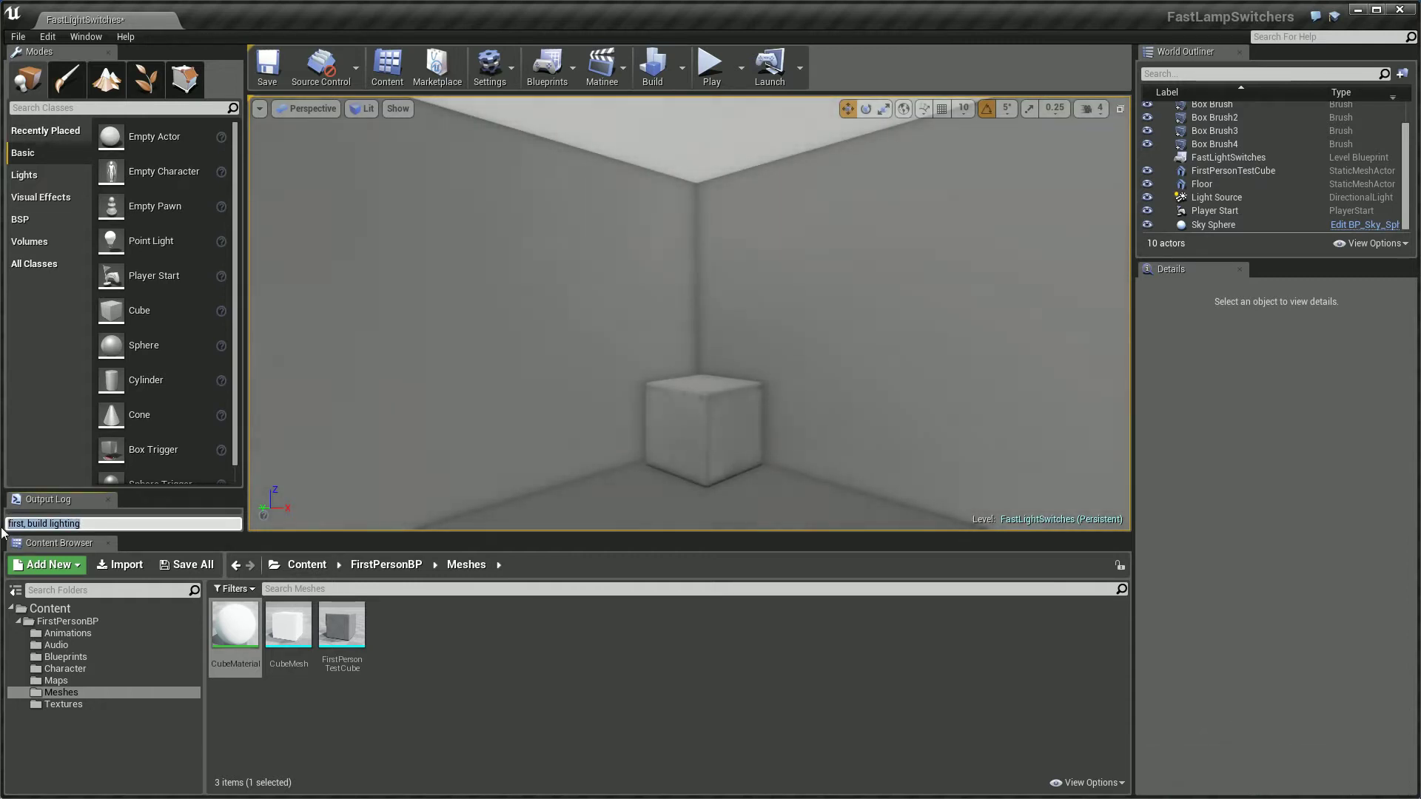
{"action": "key", "text": "BackSpace"}
{"action": "type", "text": "then add light"}
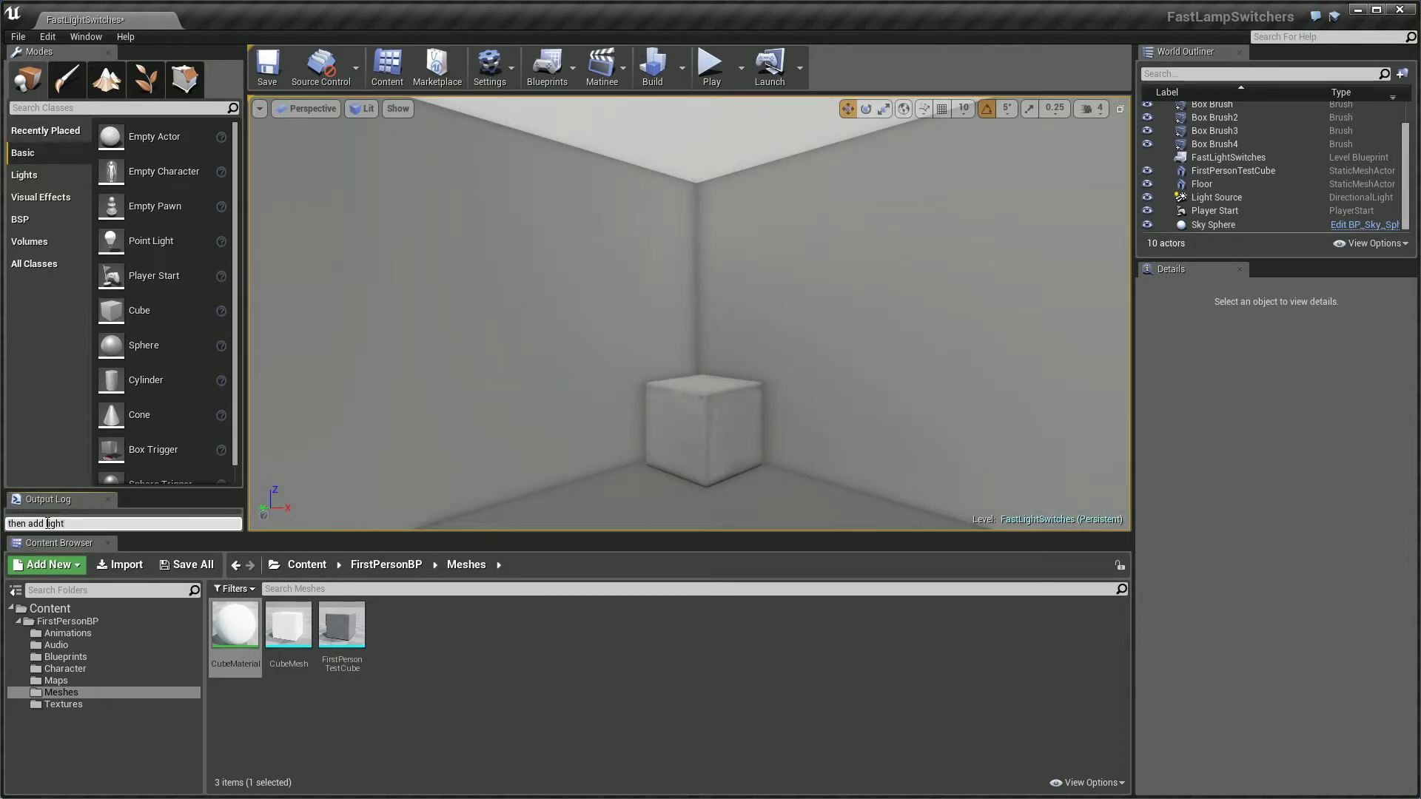
Step: Drop a Point Light into the room and move it over the cube in Top view
{"action": "left_click", "coordinate": [477, 310]}
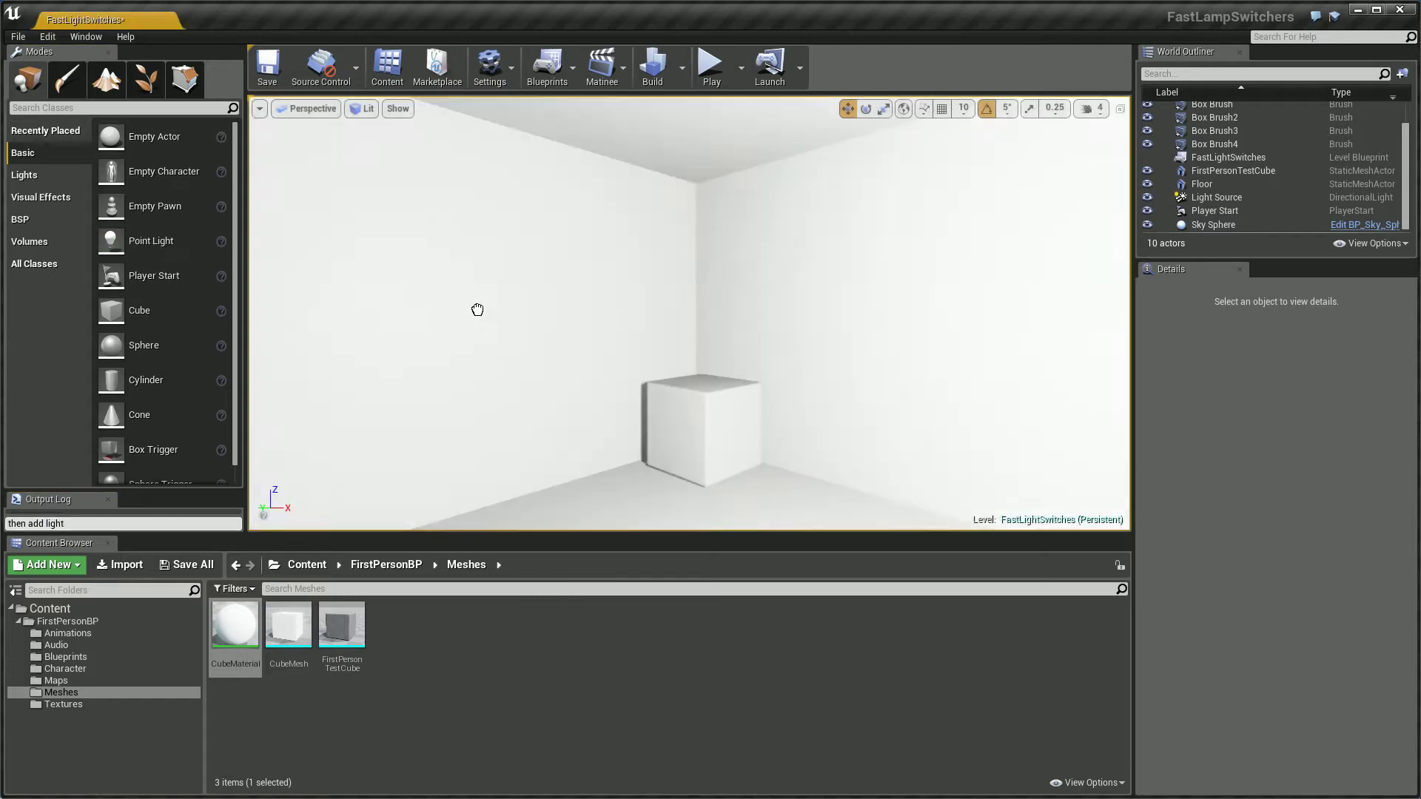
{"action": "left_click_drag", "start_coordinate": [477, 310], "coordinate": [691, 374]}
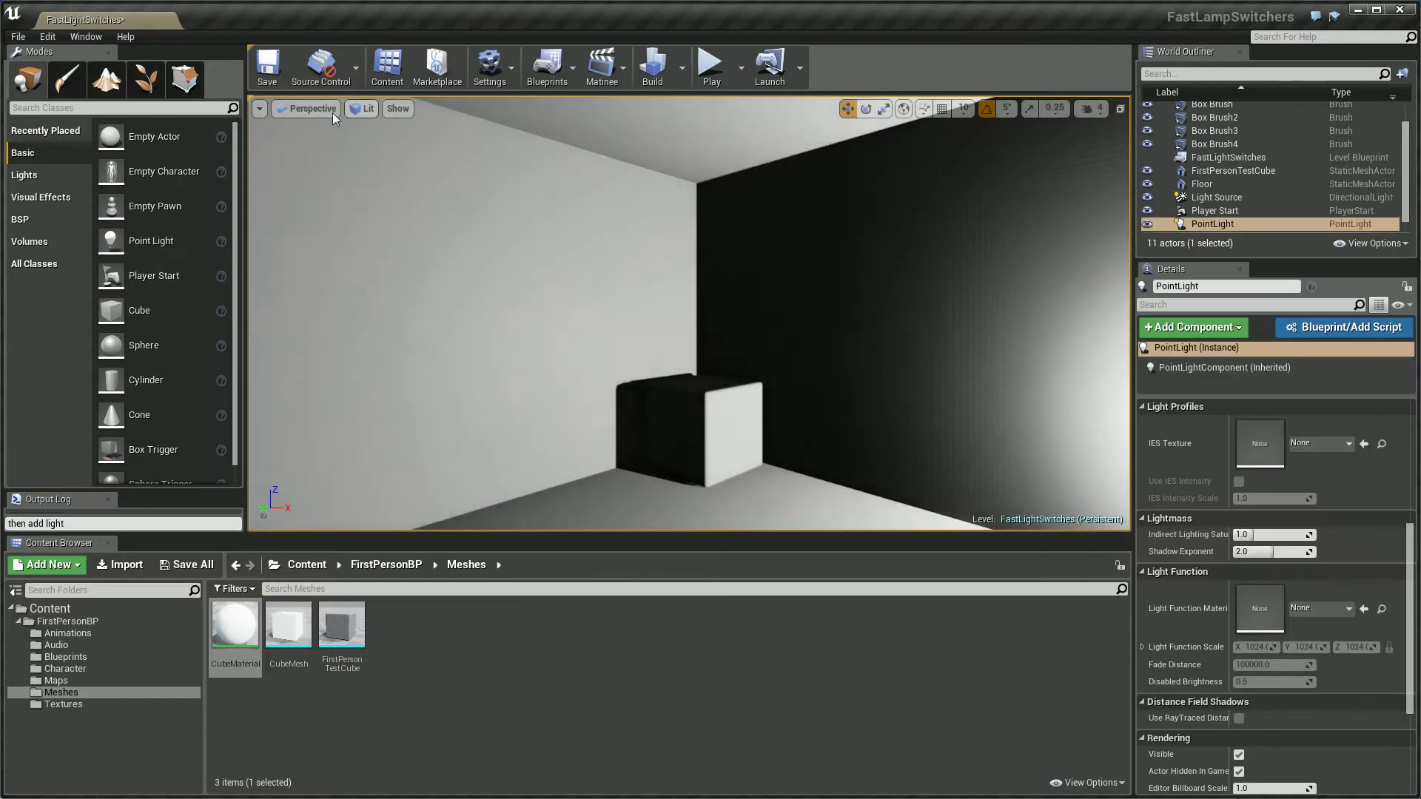
{"action": "left_click", "coordinate": [334, 118]}
{"action": "left_click", "coordinate": [299, 154]}
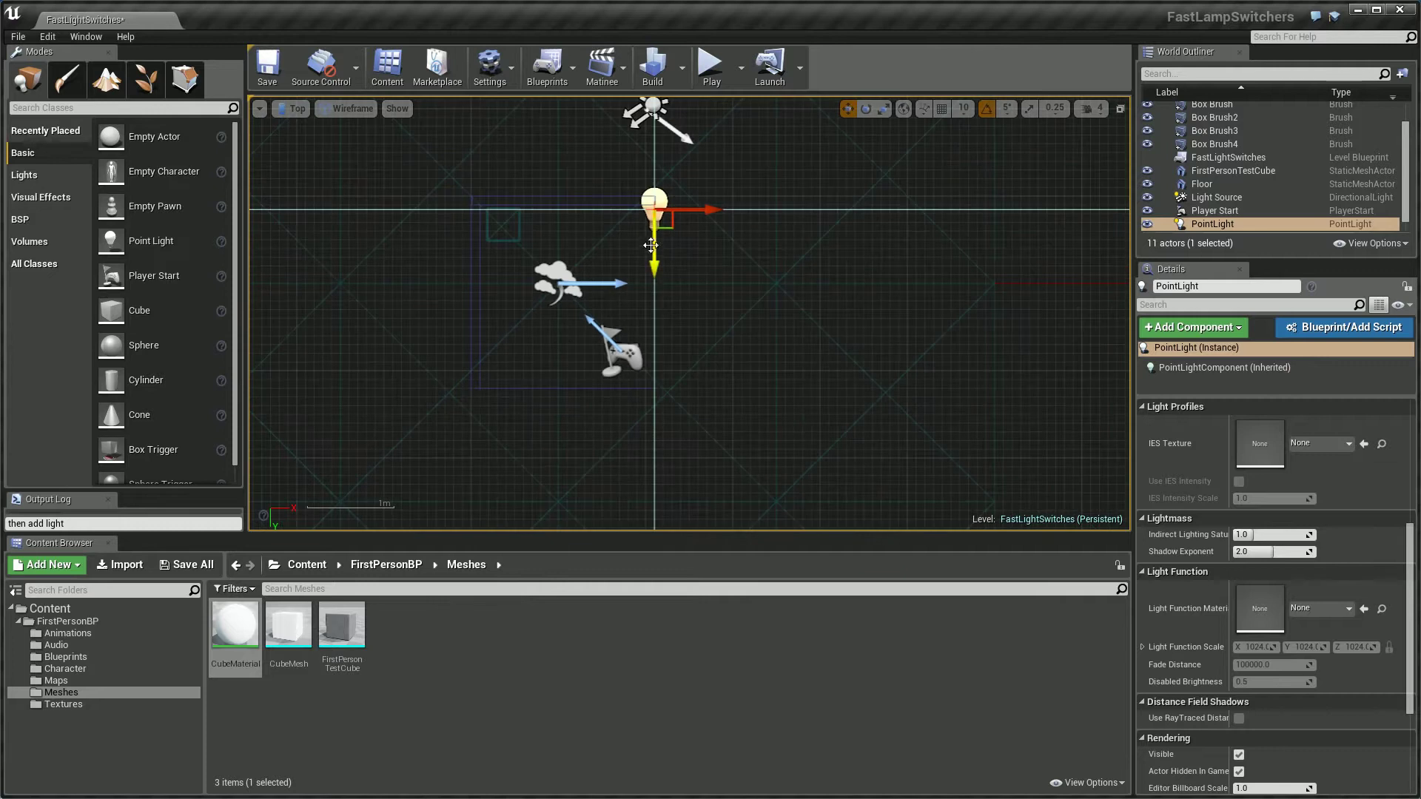
{"action": "left_click_drag", "start_coordinate": [651, 245], "coordinate": [493, 265]}
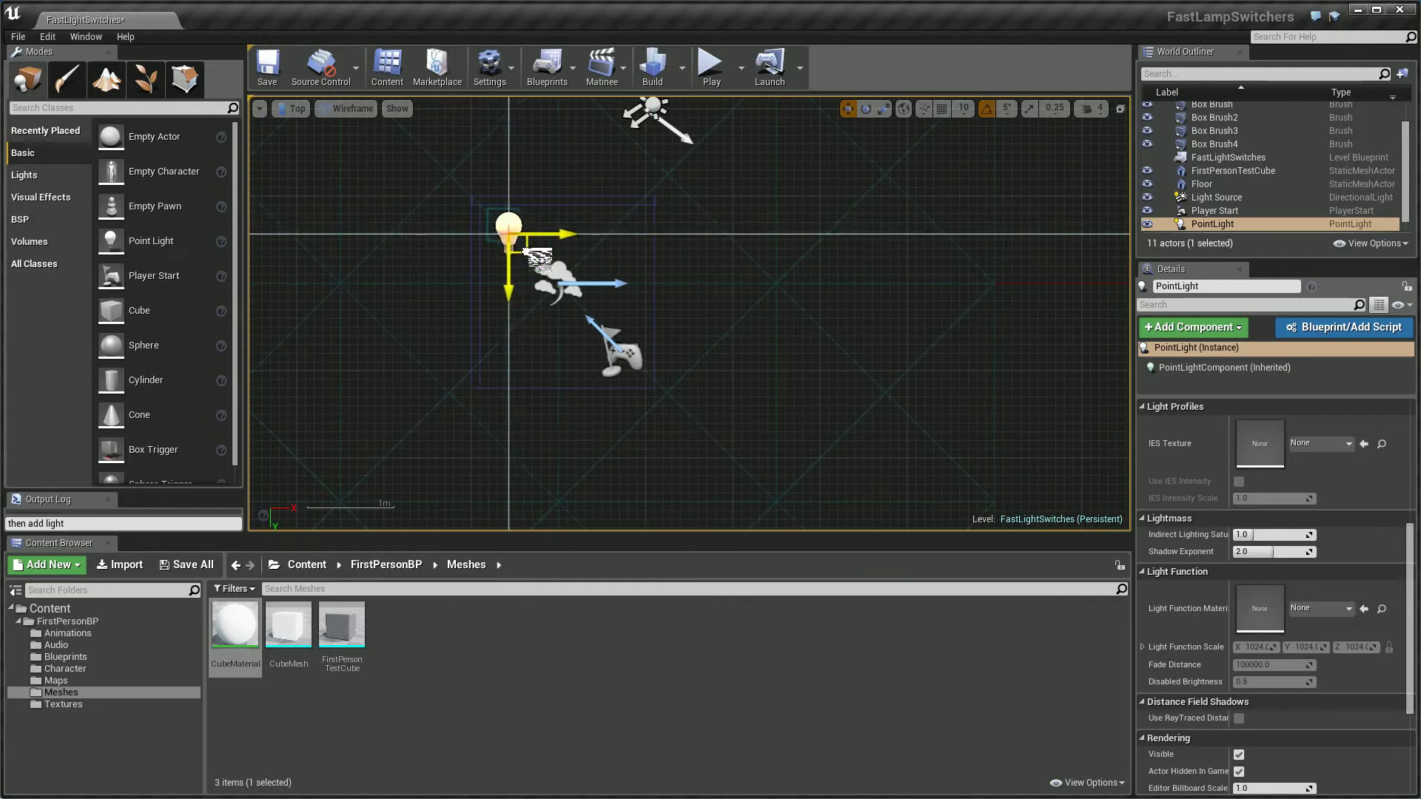
Step: Raise the light in Side view and rename it PointLightP in the World Outliner
{"action": "left_click", "coordinate": [294, 108]}
{"action": "left_click", "coordinate": [300, 172]}
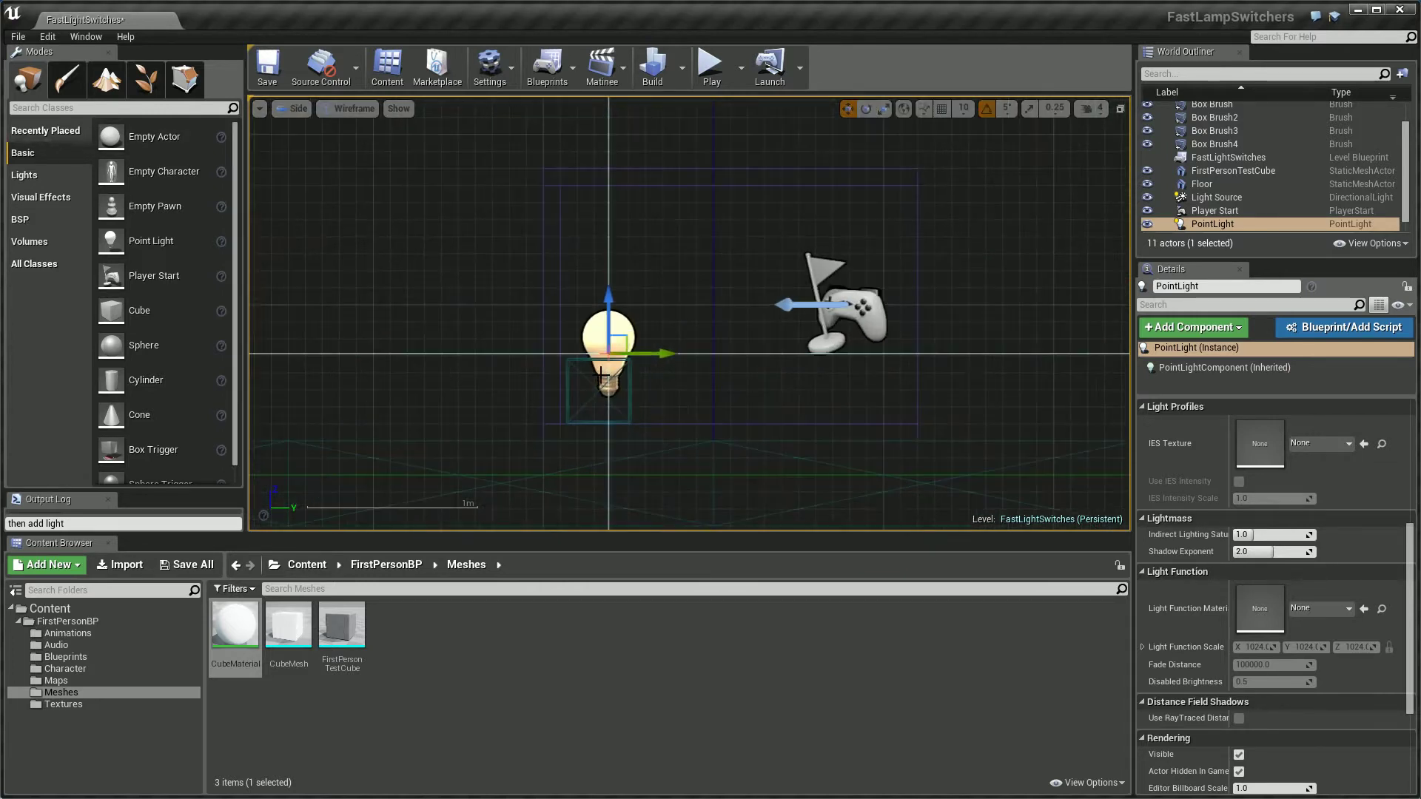
{"action": "left_click_drag", "start_coordinate": [627, 340], "coordinate": [634, 253]}
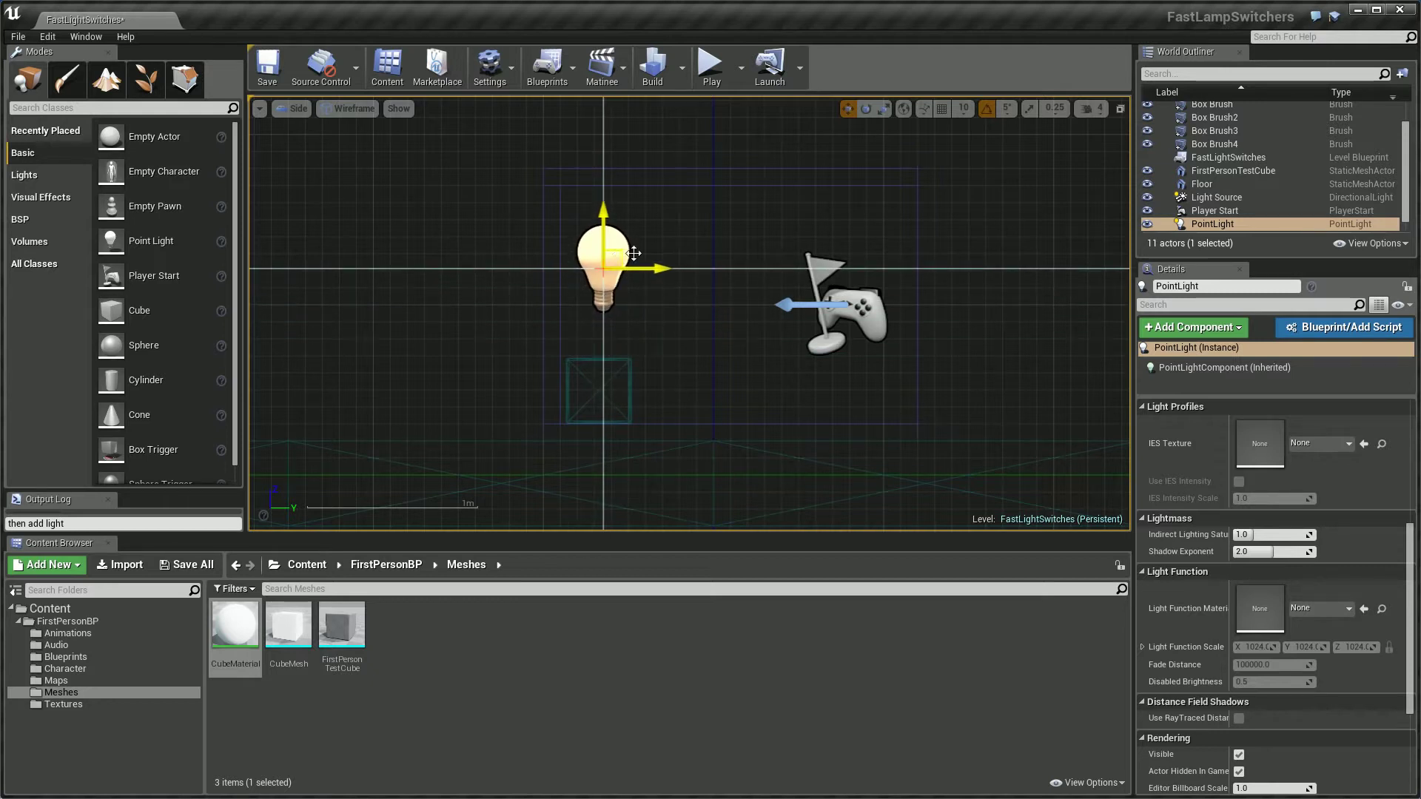
{"action": "left_click", "coordinate": [1217, 224]}
{"action": "left_click", "coordinate": [1220, 224]}
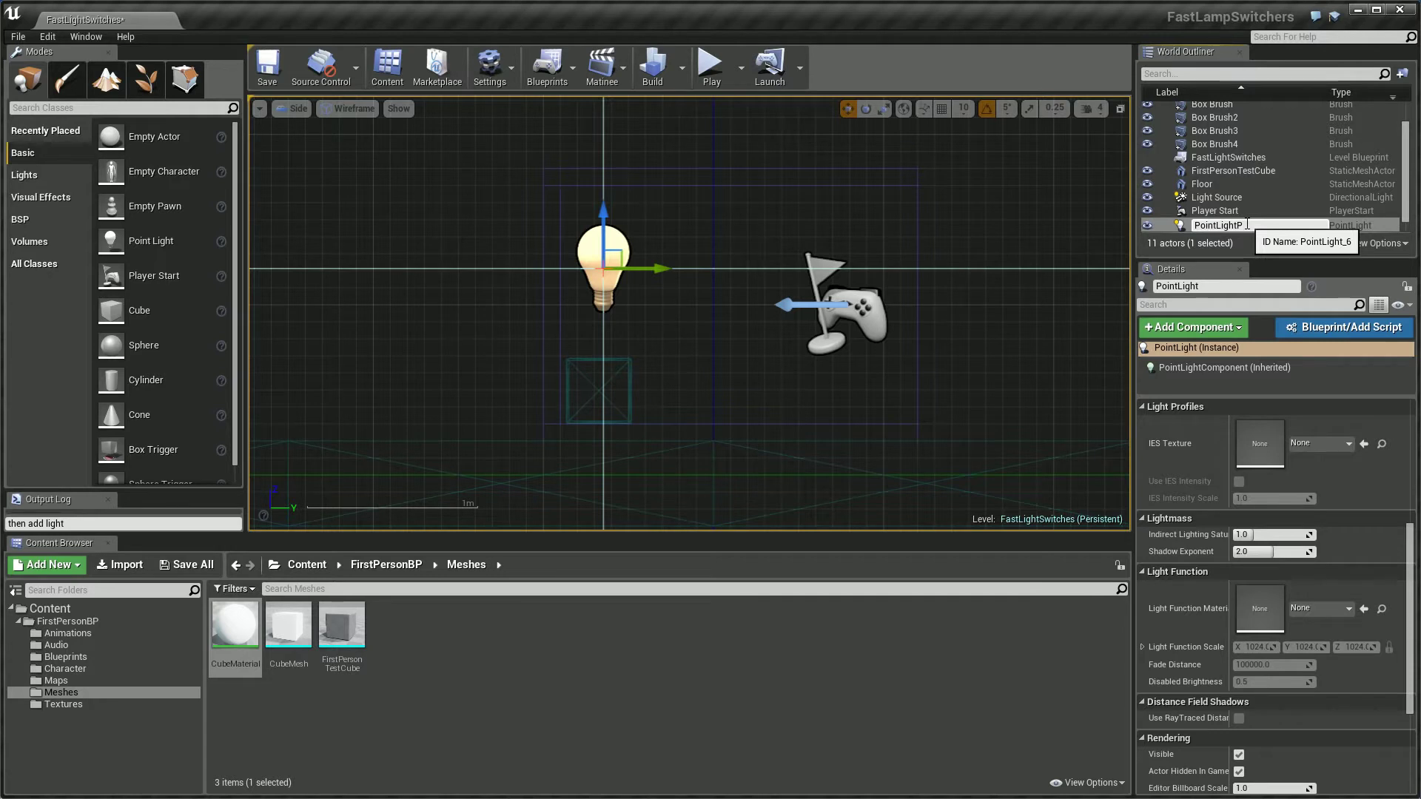
Step: Confirm the name PointLightP and rewrite the note as 'this light will be controlled by the P key.'
{"action": "key", "text": "Return"}
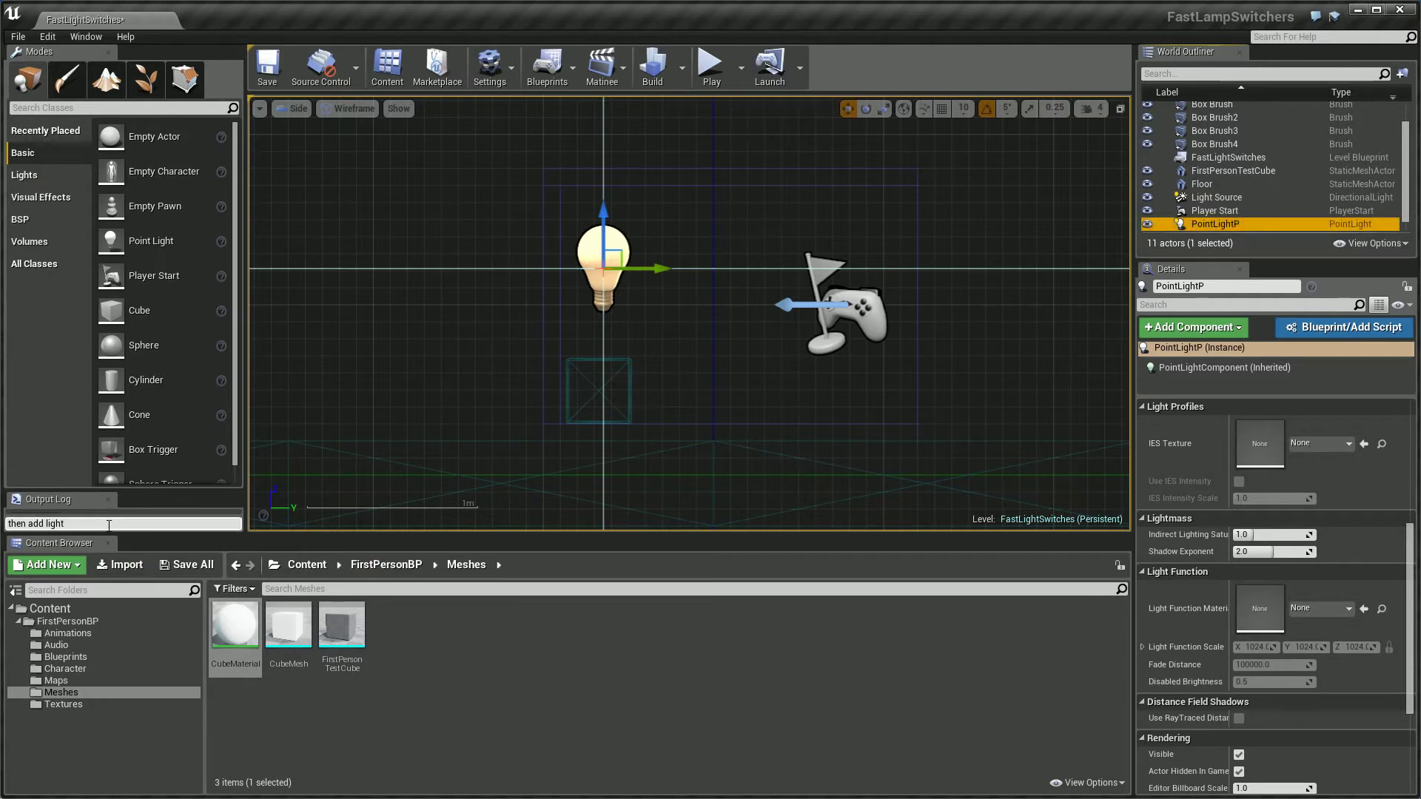
{"action": "left_click", "coordinate": [91, 526]}
{"action": "left_click_drag", "start_coordinate": [37, 520], "coordinate": [2, 506]}
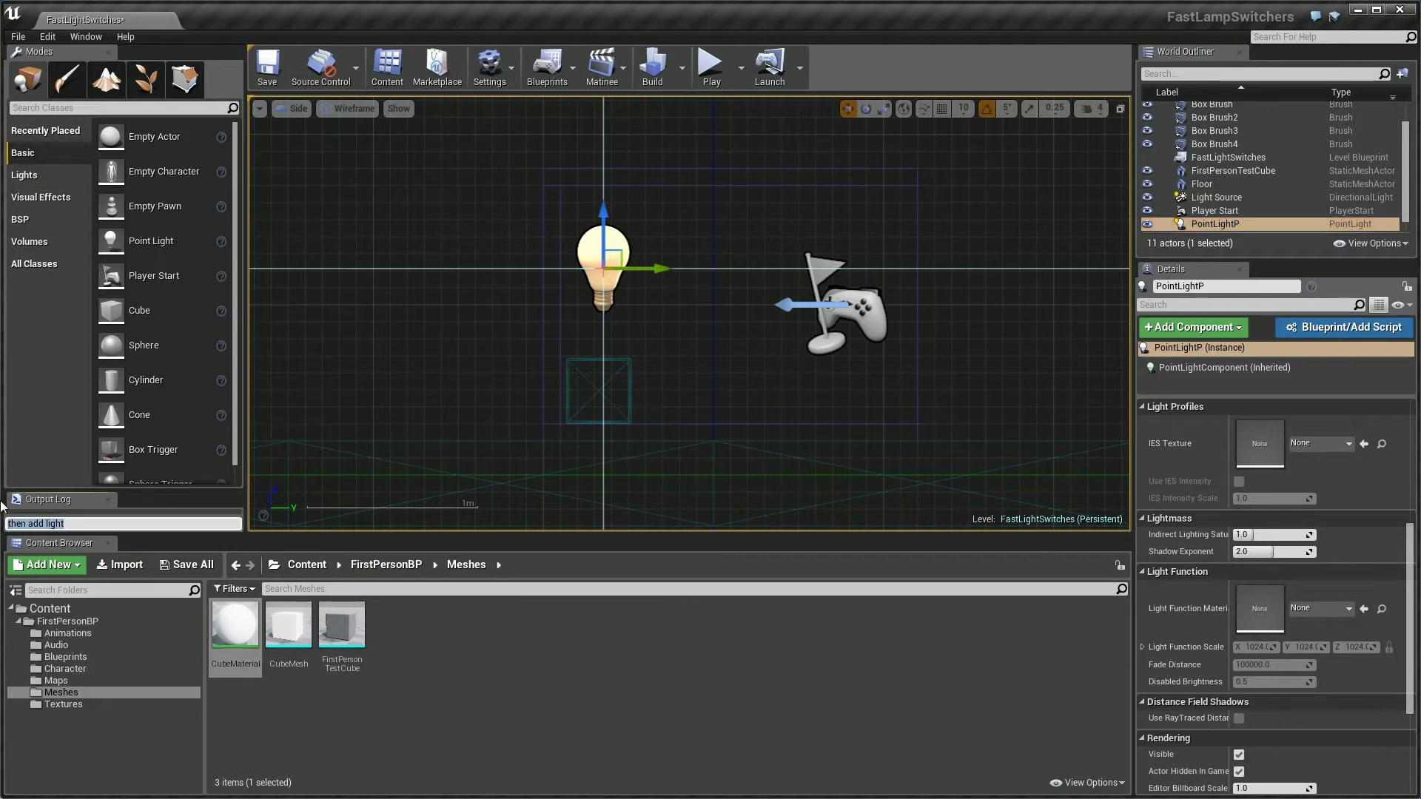
{"action": "type", "text": "this l"}
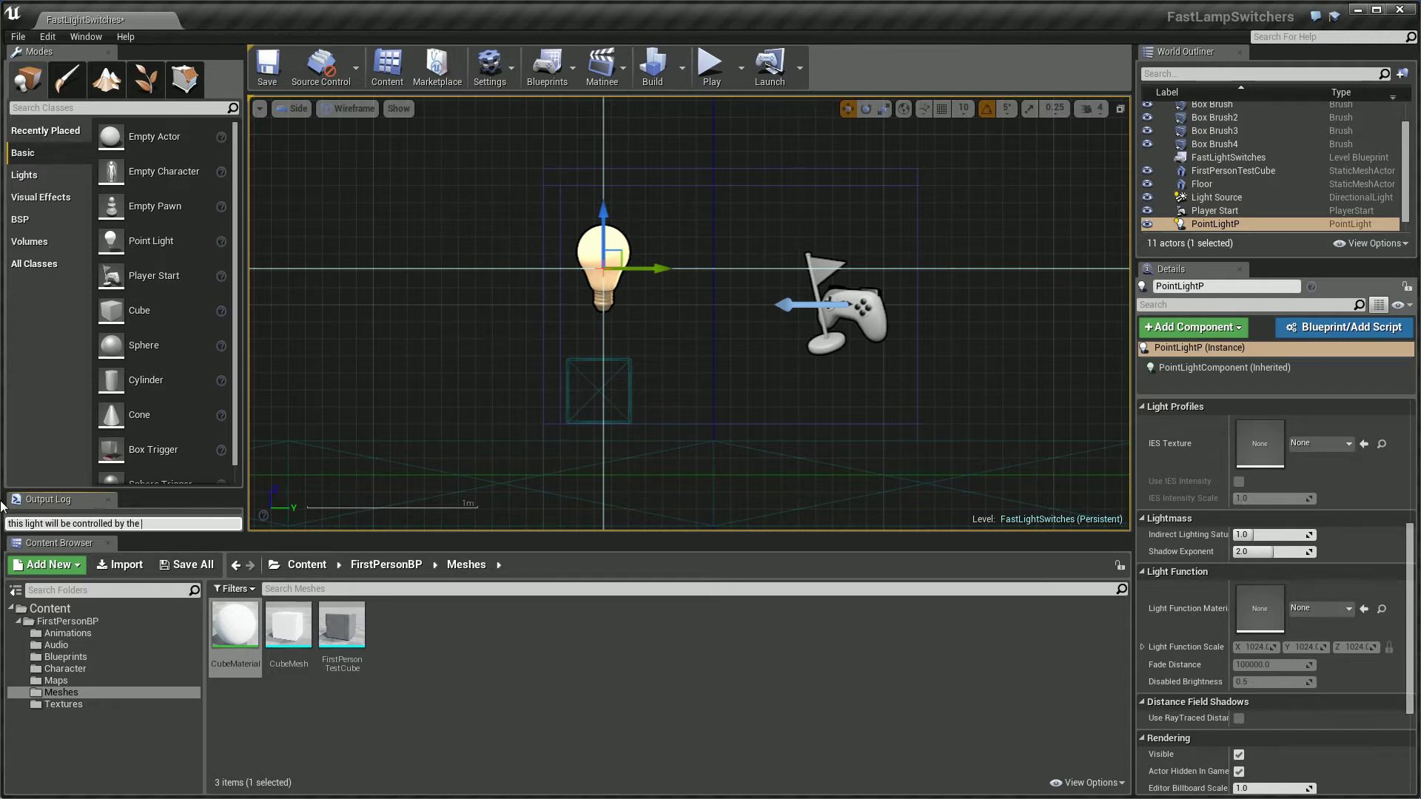
{"action": "type", "text": "key"}
Step: Open the Level Blueprint and delete the Event Begin Play and Event Tick nodes
{"action": "left_click", "coordinate": [545, 76]}
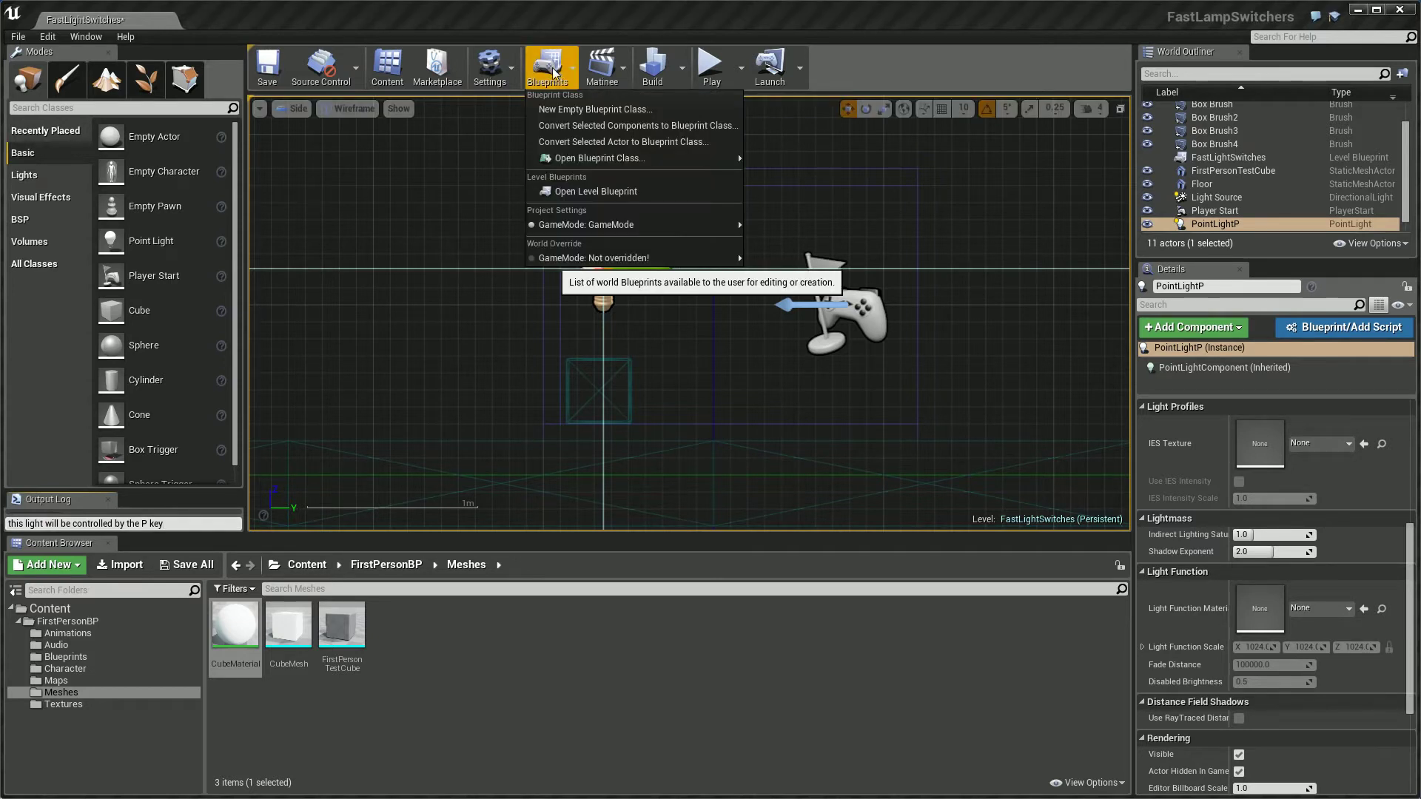
{"action": "left_click", "coordinate": [585, 192]}
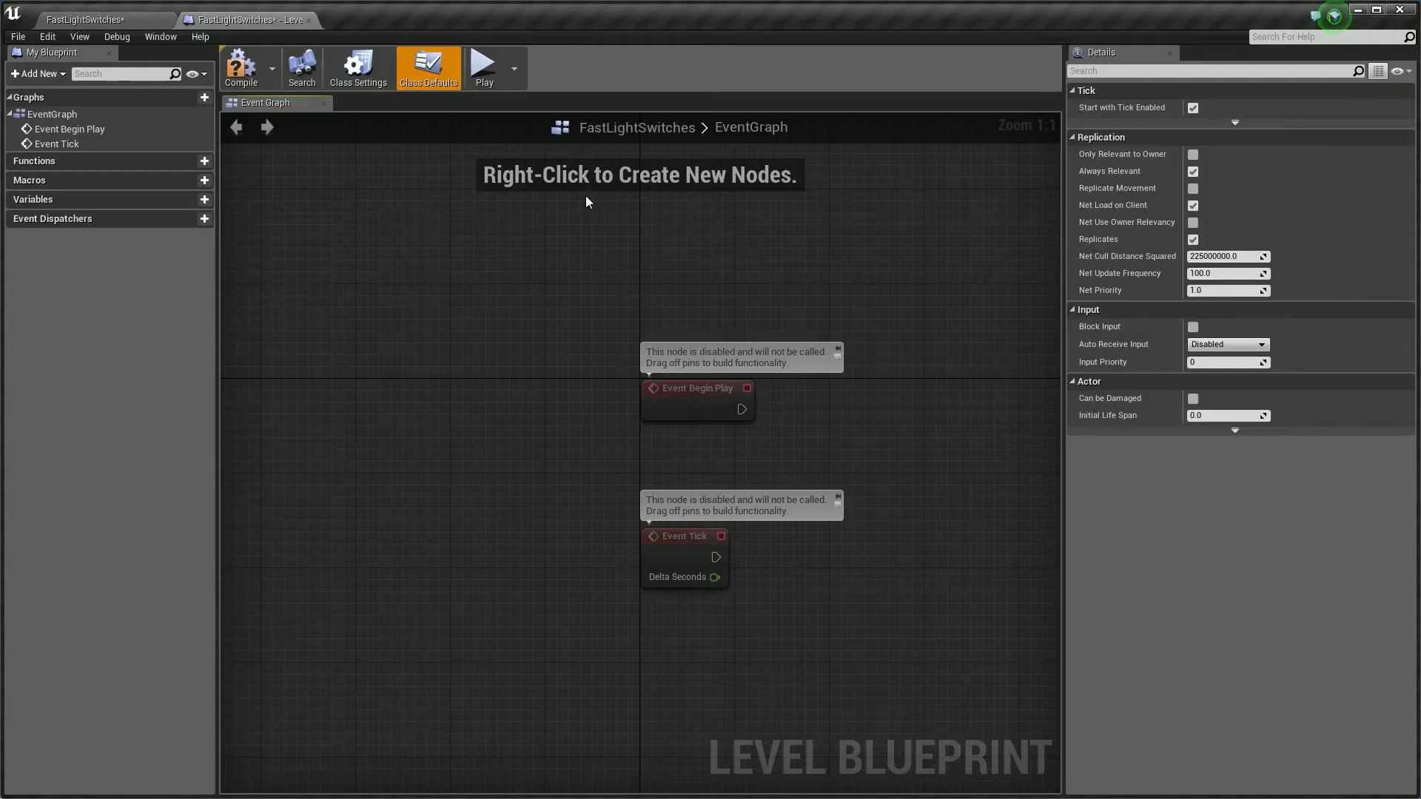
{"action": "left_click_drag", "start_coordinate": [814, 269], "coordinate": [537, 549]}
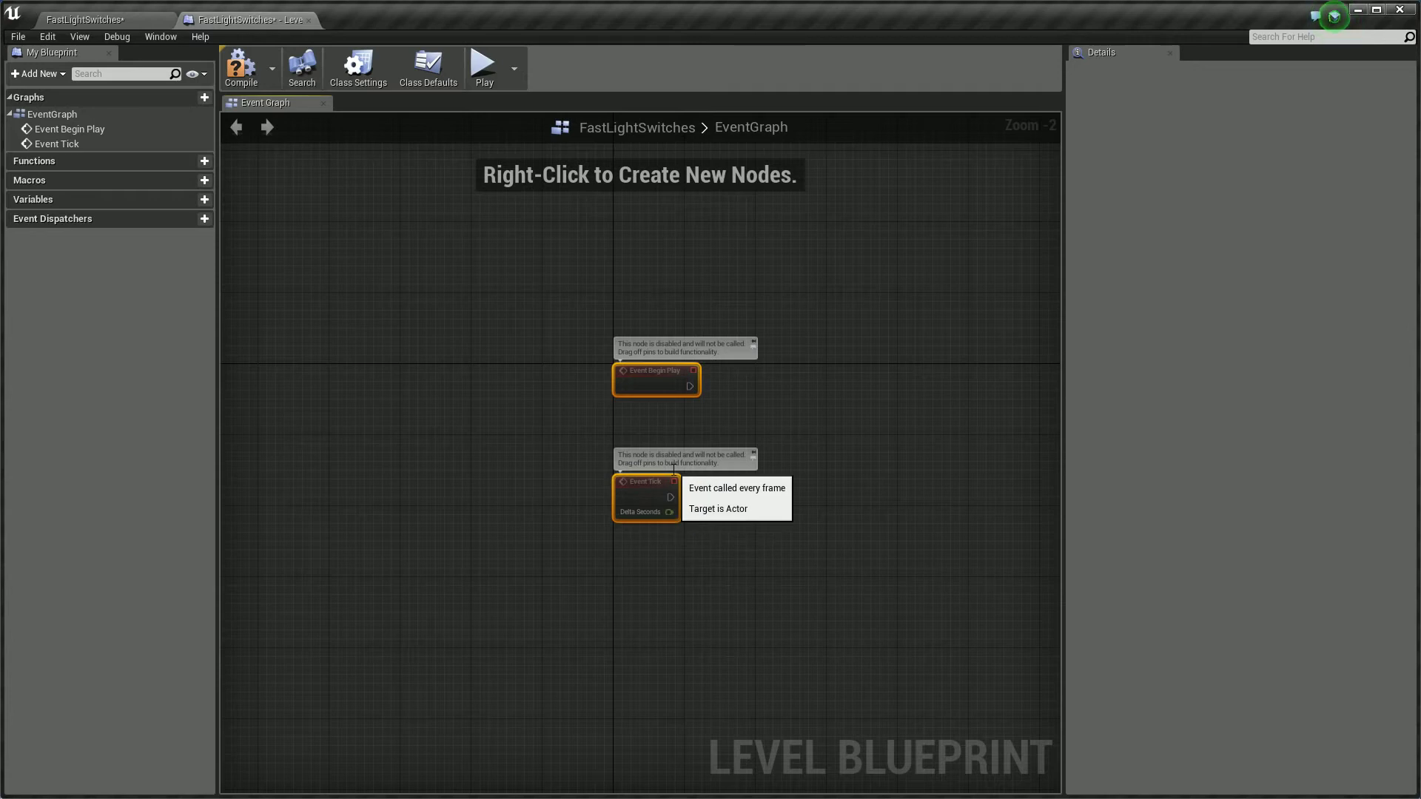
{"action": "key", "text": "Delete"}
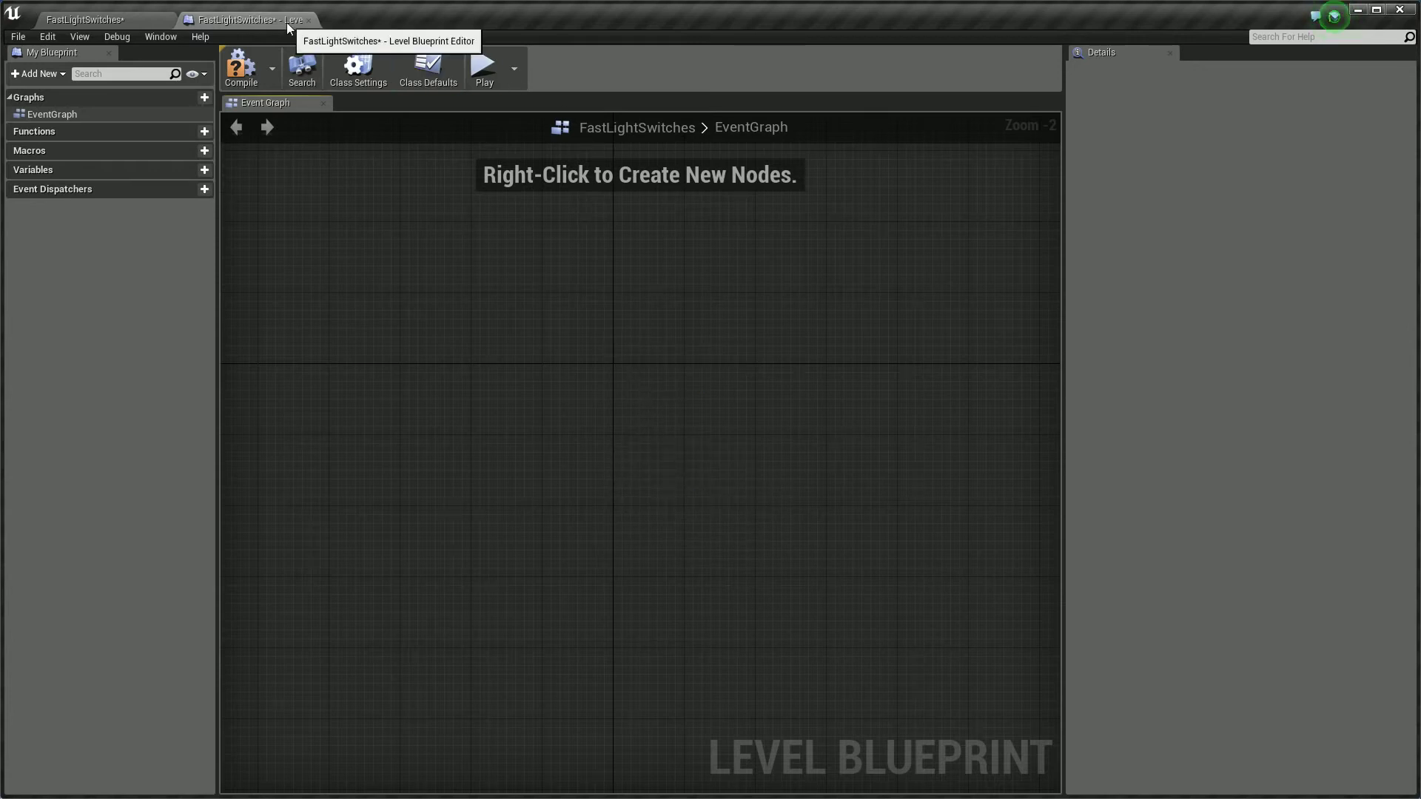
Step: Add a PointLightP reference node to the Event Graph from the World Outliner and redock the tab
{"action": "mouse_move", "coordinate": [286, 22]}
{"action": "left_mouse_down"}
{"action": "mouse_move", "coordinate": [358, 243]}
{"action": "mouse_move", "coordinate": [355, 342]}
{"action": "left_mouse_up"}
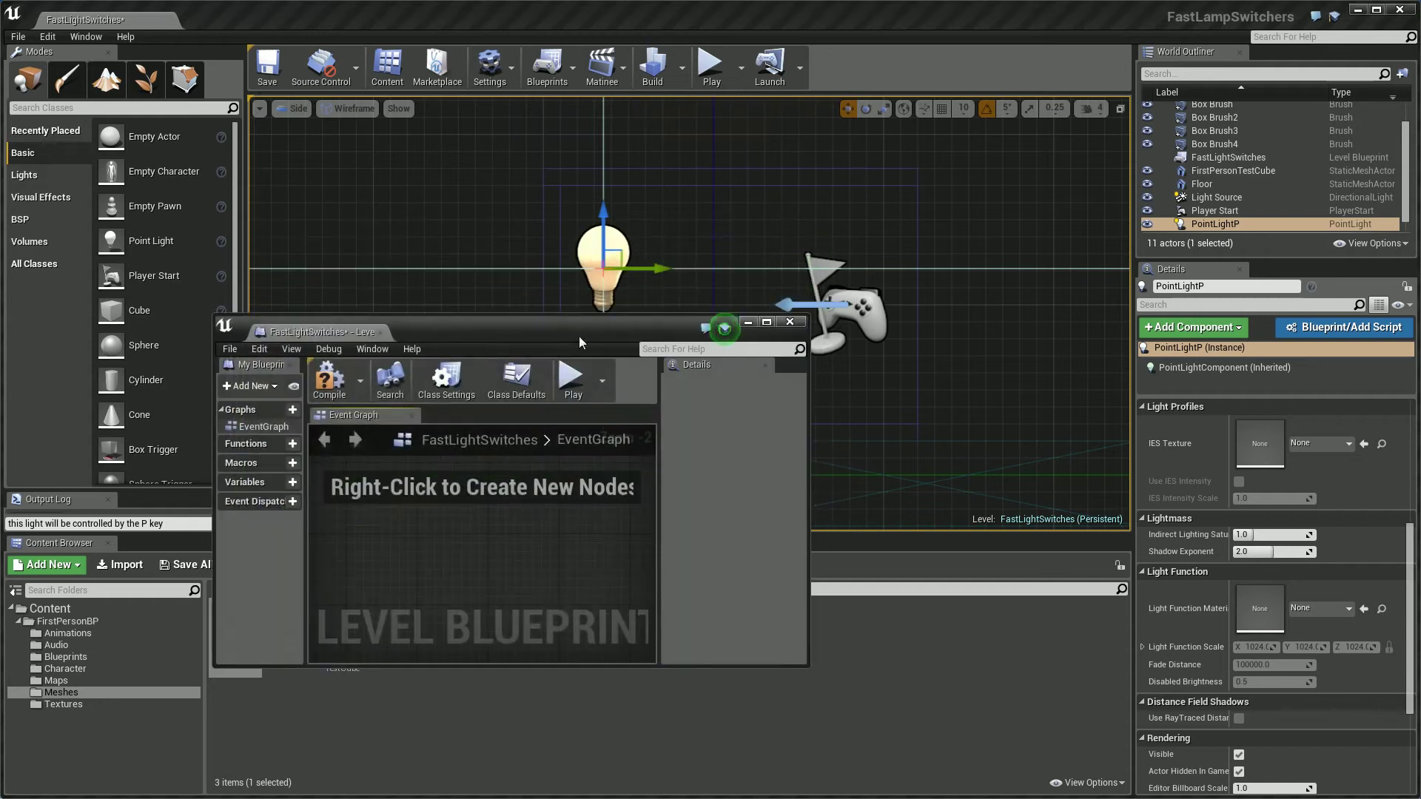
{"action": "left_click_drag", "start_coordinate": [1216, 224], "coordinate": [594, 454]}
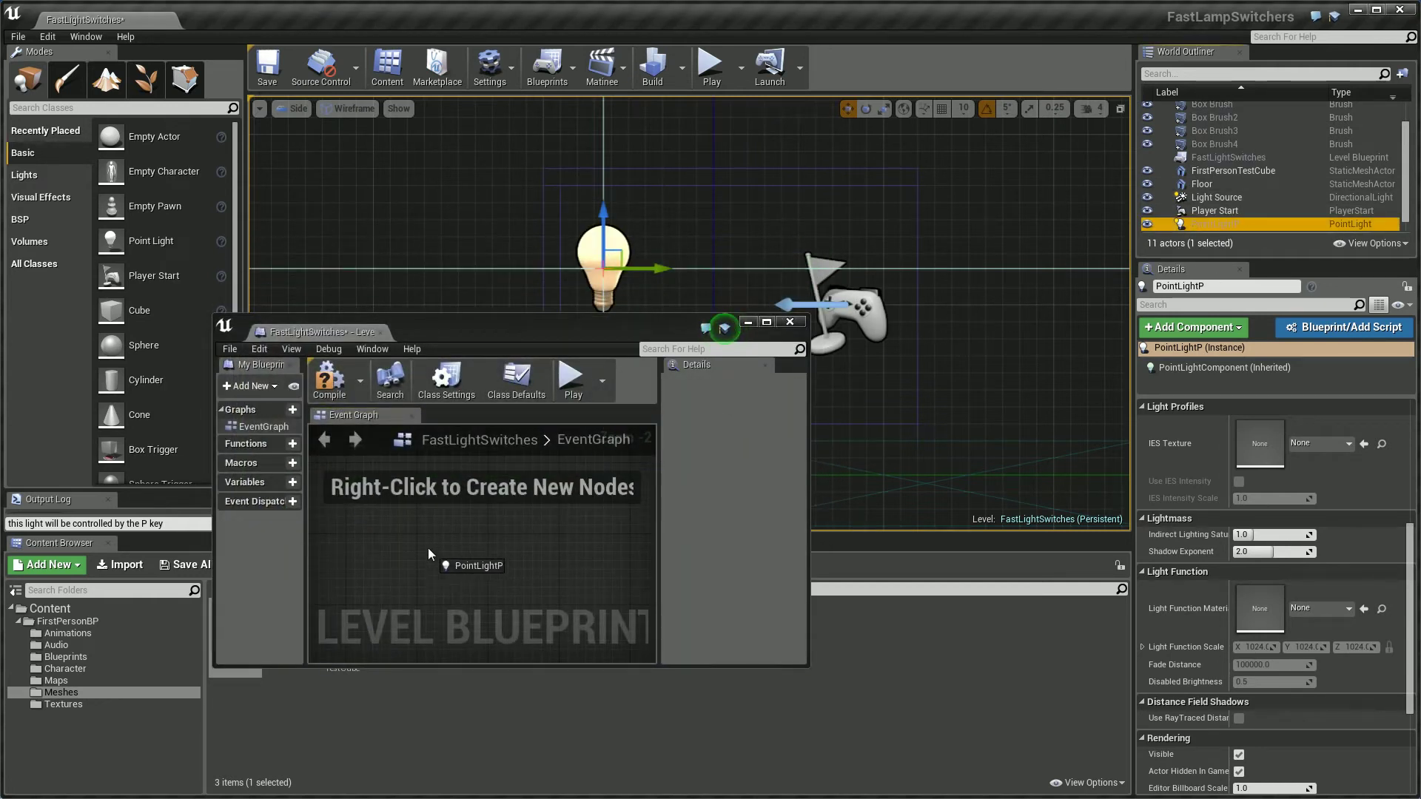
{"action": "left_click_drag", "start_coordinate": [593, 454], "coordinate": [428, 546]}
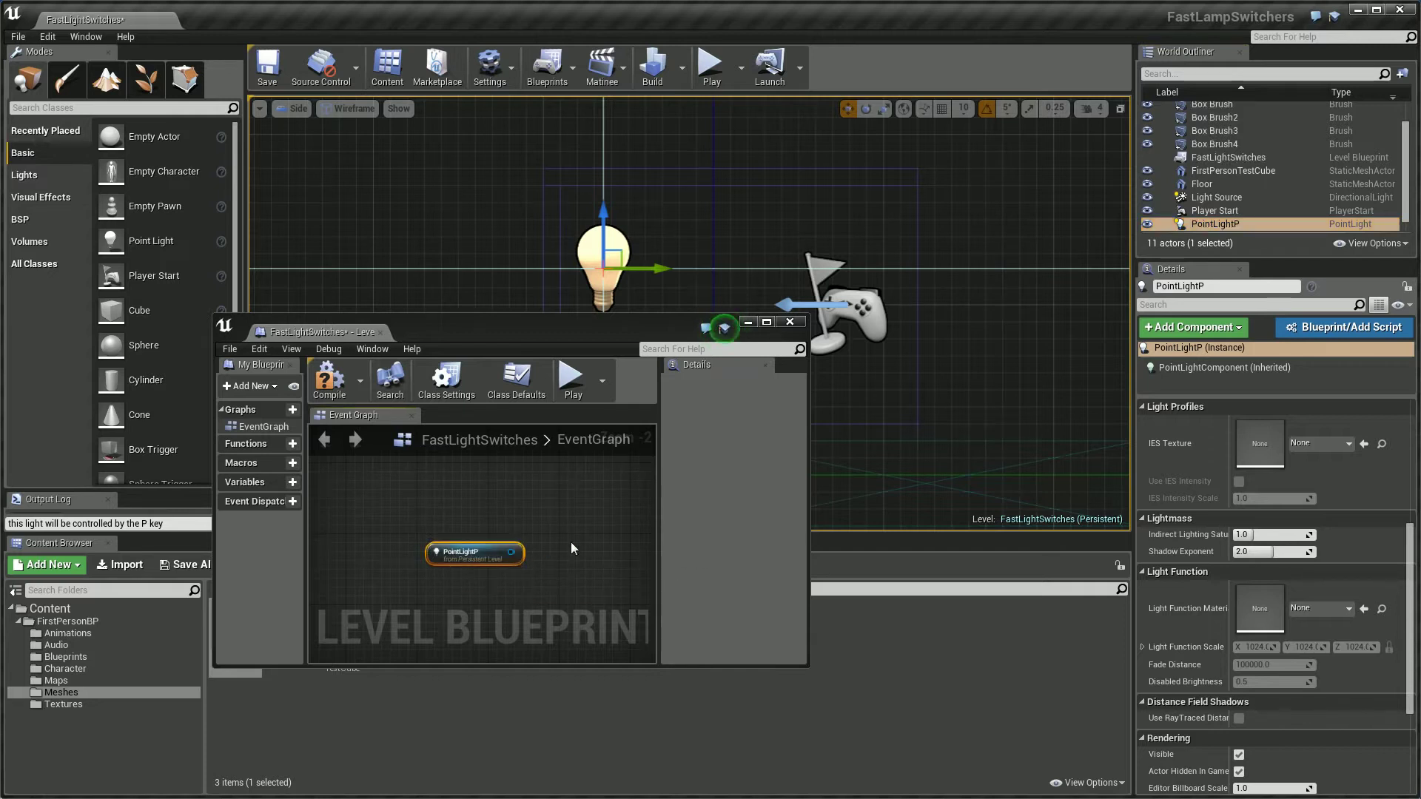
{"action": "left_click_drag", "start_coordinate": [371, 334], "coordinate": [287, 24]}
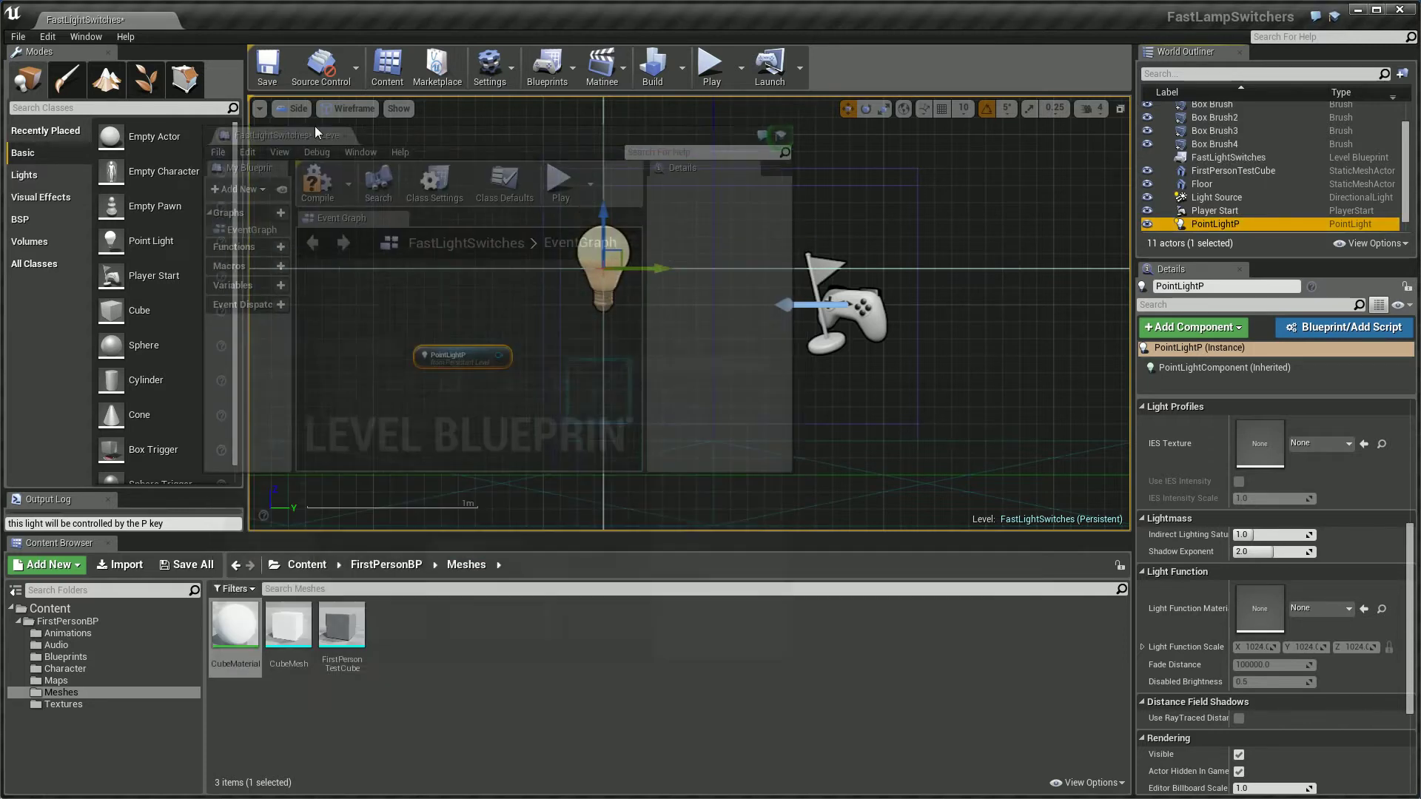
{"action": "scroll", "coordinate": [318, 182], "scroll_direction": "up", "scroll_amount": 2}
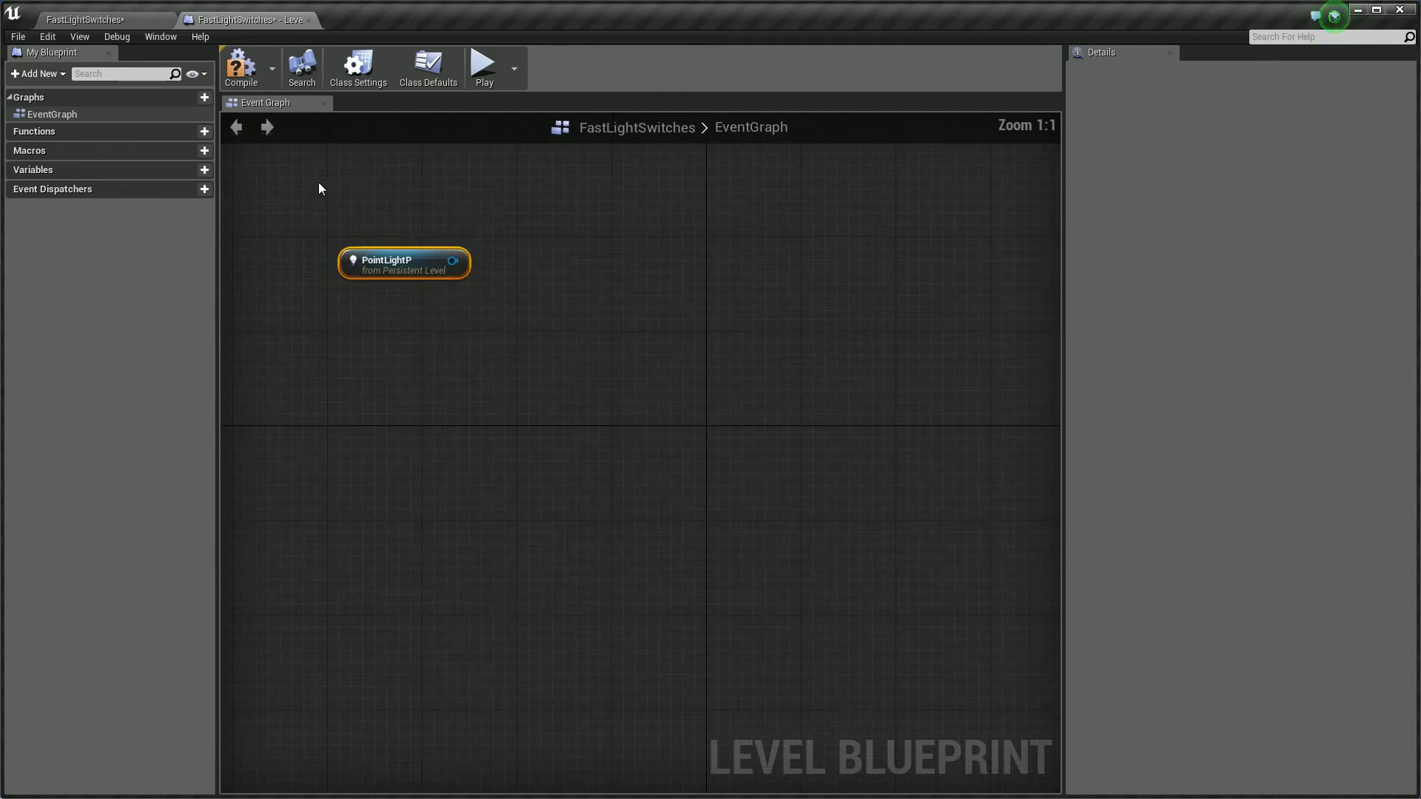
Step: Add a Toggle Visibility node wired from the PointLightP reference
{"action": "left_click_drag", "start_coordinate": [450, 260], "coordinate": [632, 233]}
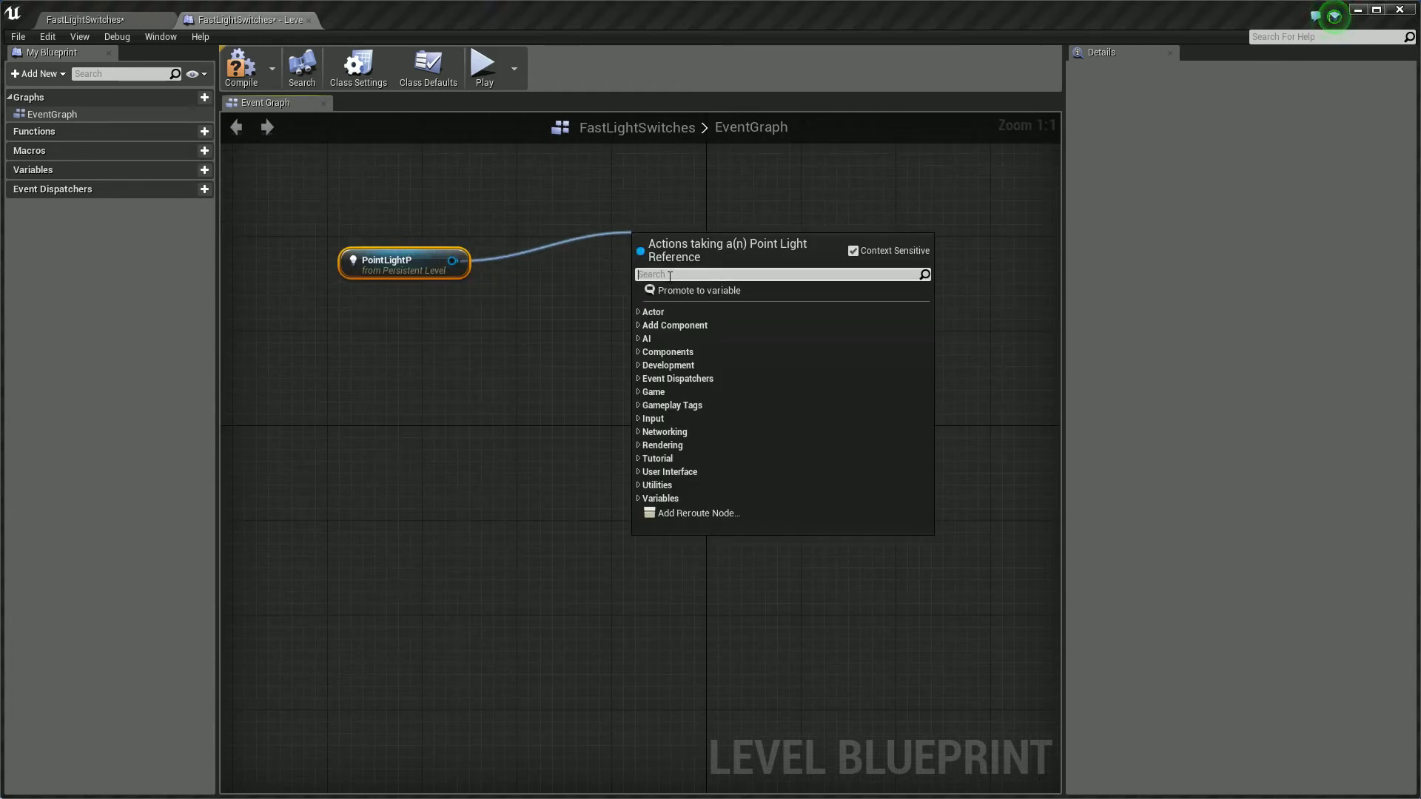
{"action": "type", "text": "toggle"}
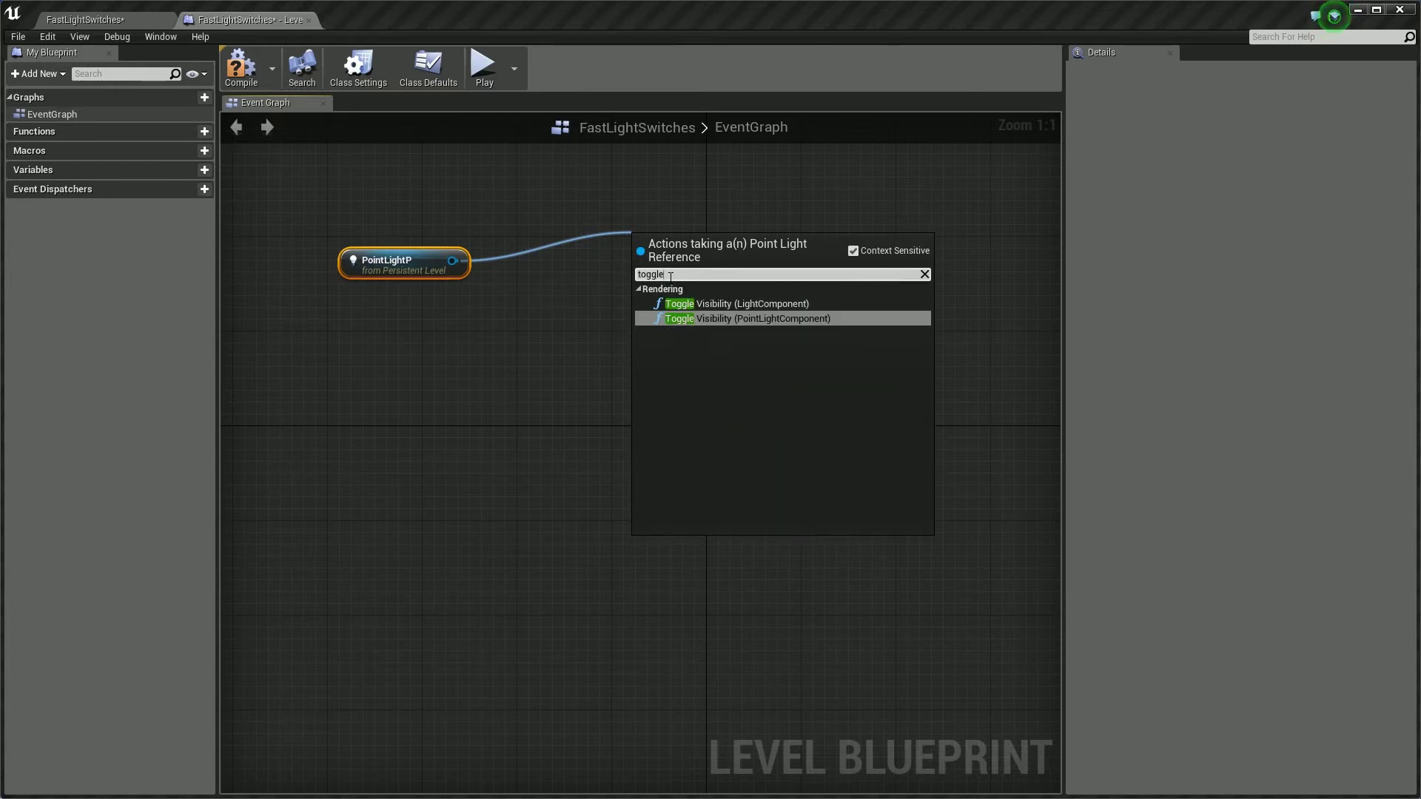
{"action": "left_click", "coordinate": [743, 316]}
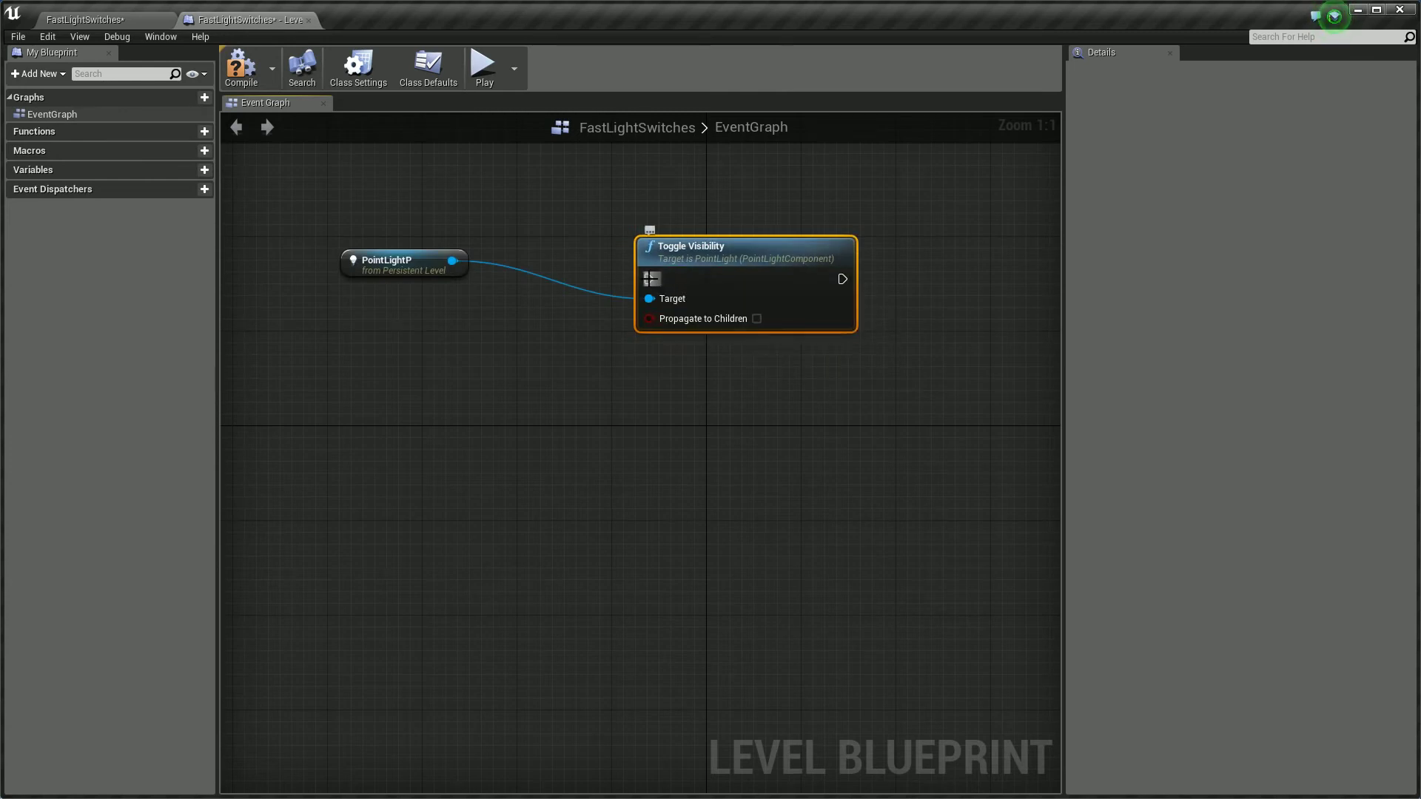
Step: Trigger Toggle Visibility from a P key Pressed event and compile the Level Blueprint
{"action": "left_click_drag", "start_coordinate": [651, 279], "coordinate": [567, 220]}
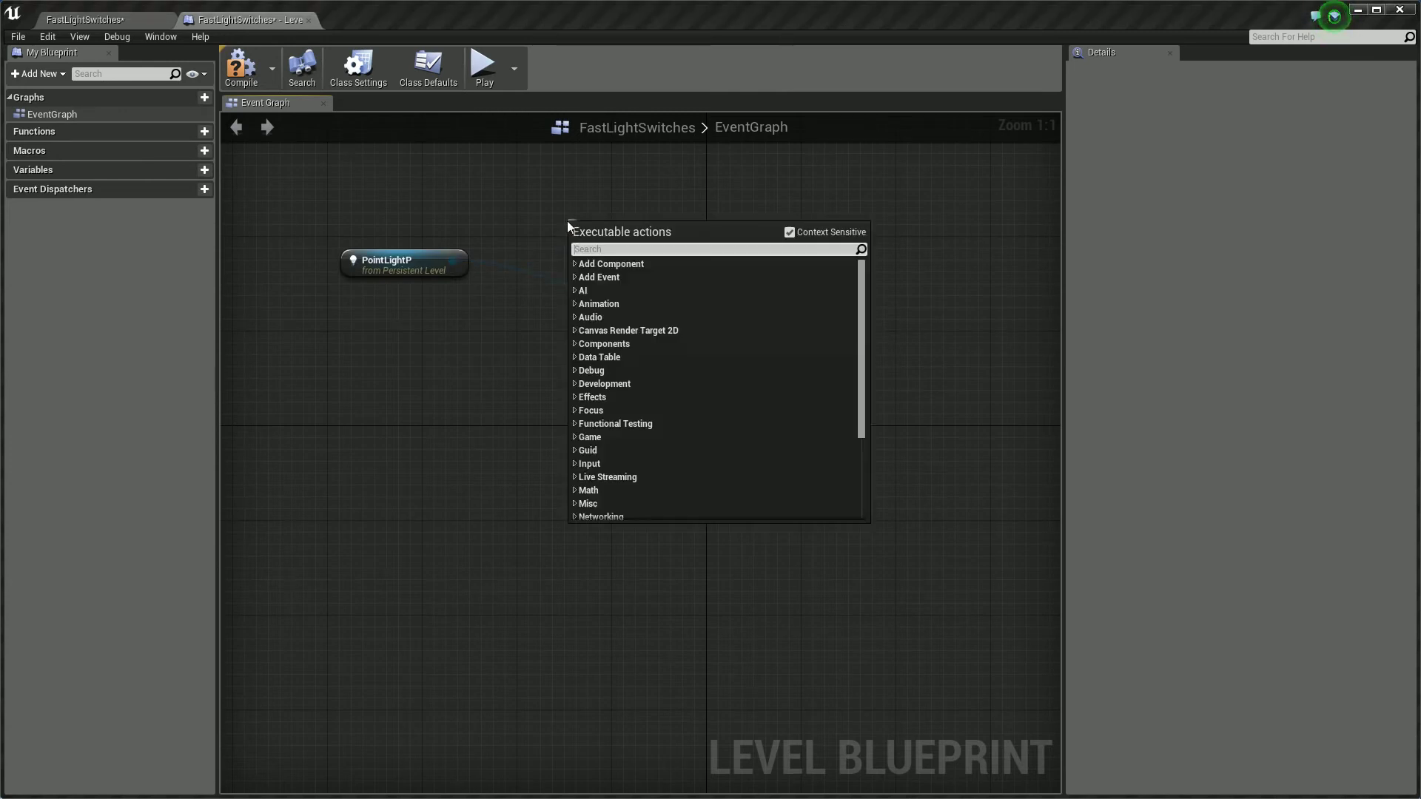
{"action": "type", "text": "ke"}
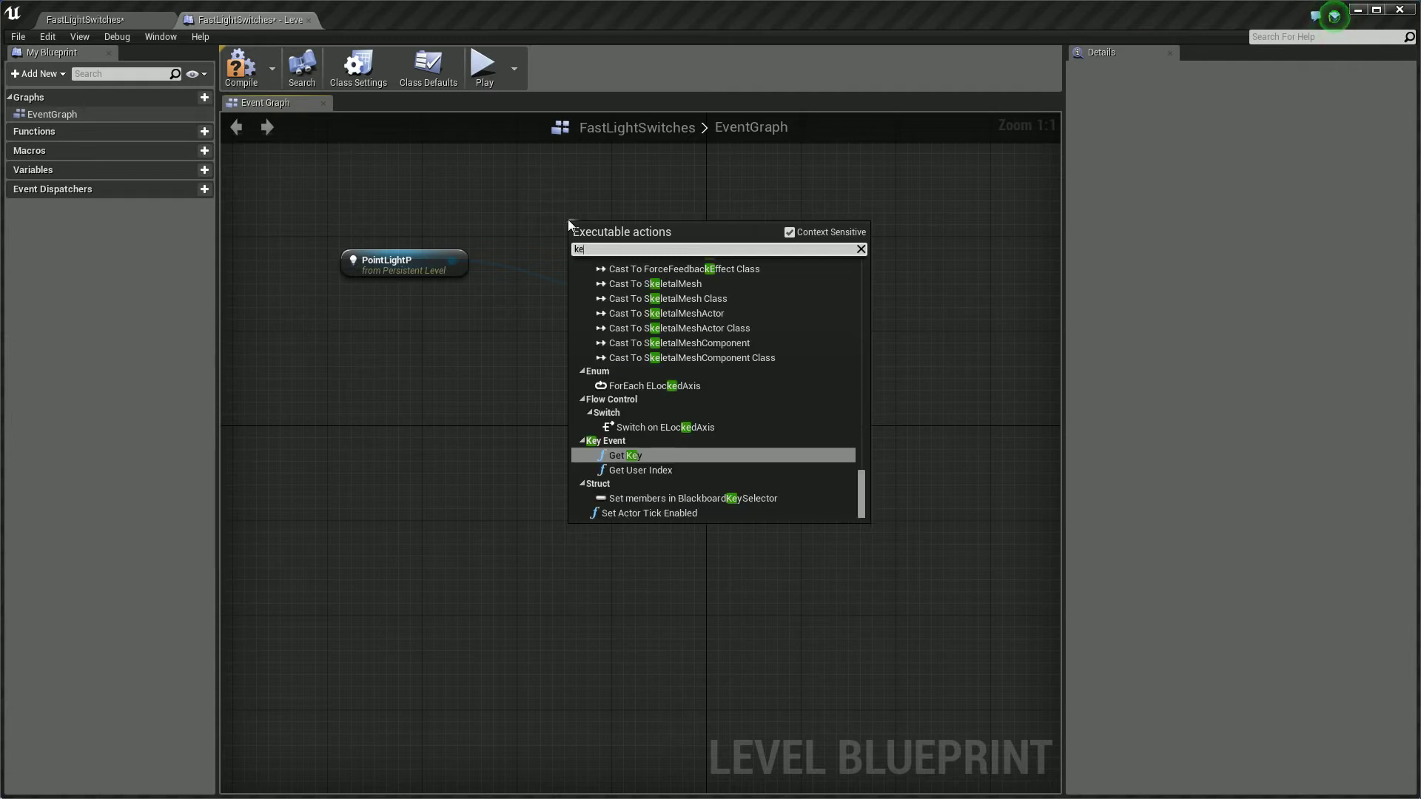
{"action": "type", "text": "y P"}
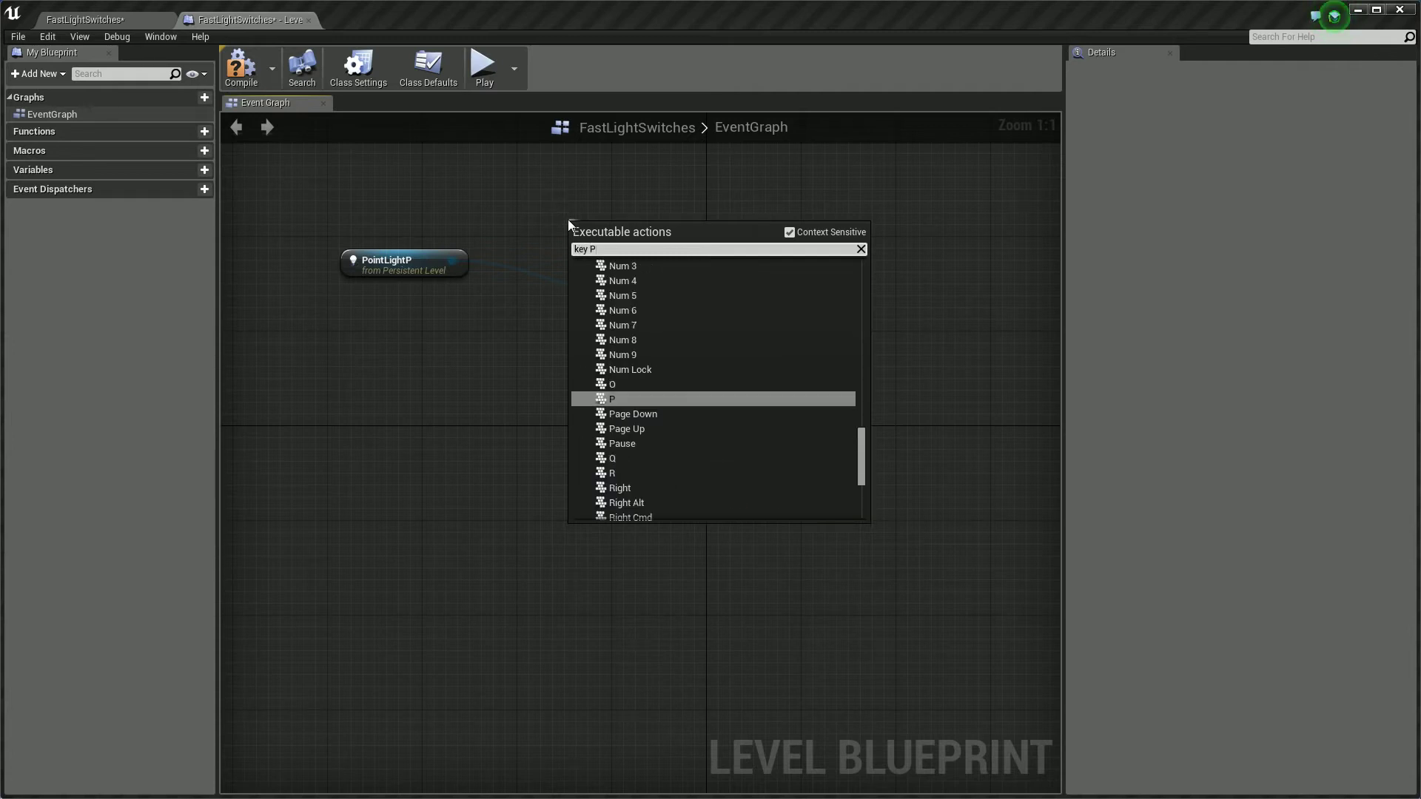
{"action": "key", "text": "Return"}
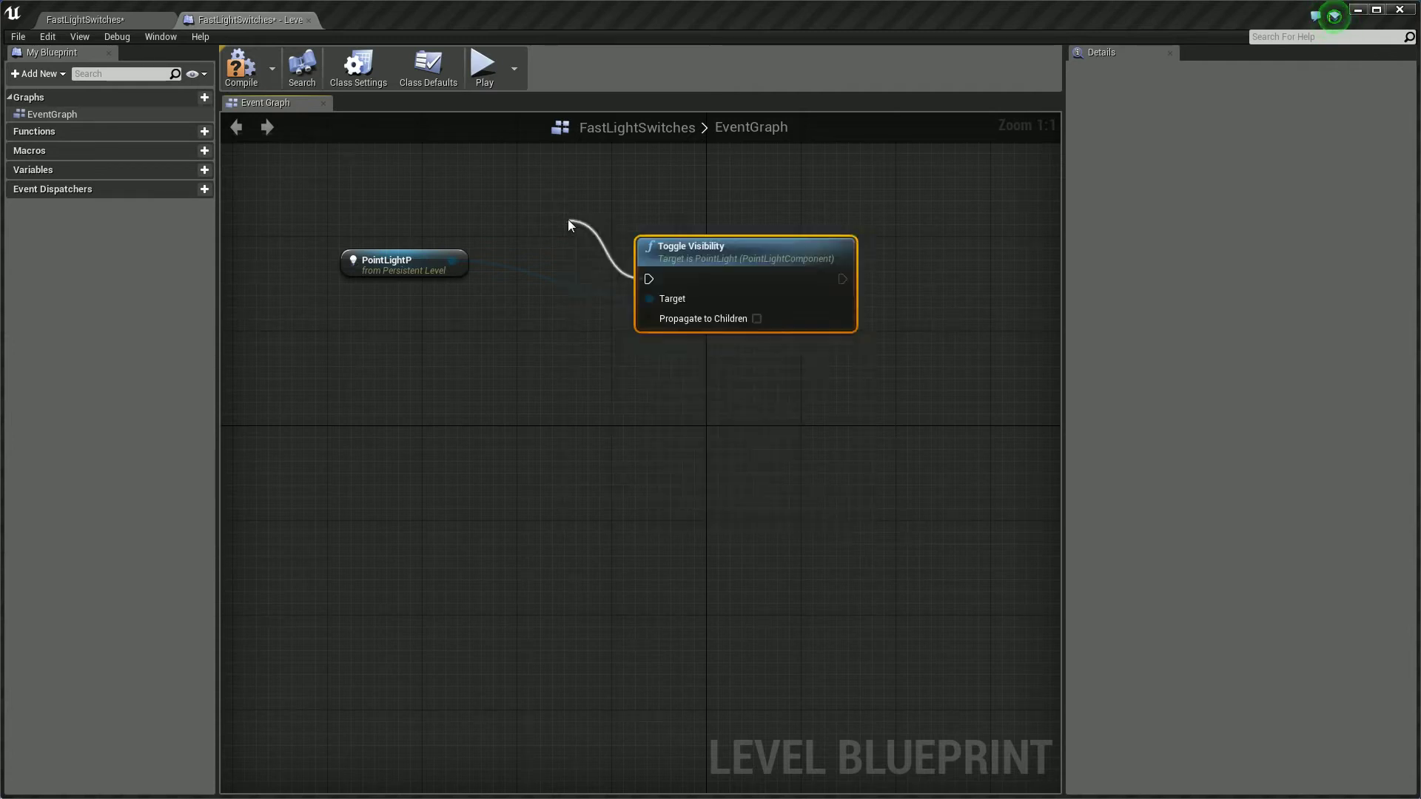
{"action": "left_click_drag", "start_coordinate": [594, 231], "coordinate": [522, 172]}
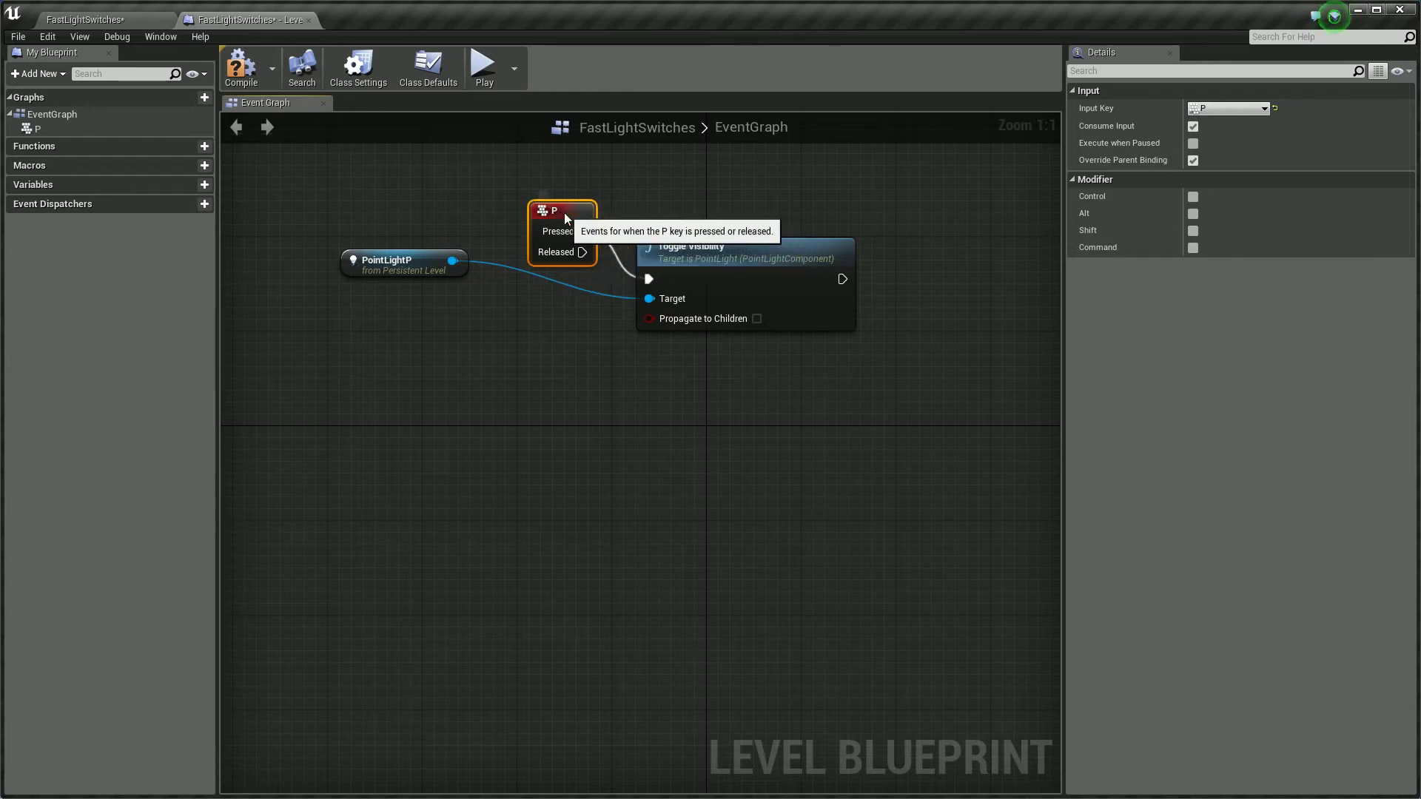
{"action": "left_click", "coordinate": [241, 65]}
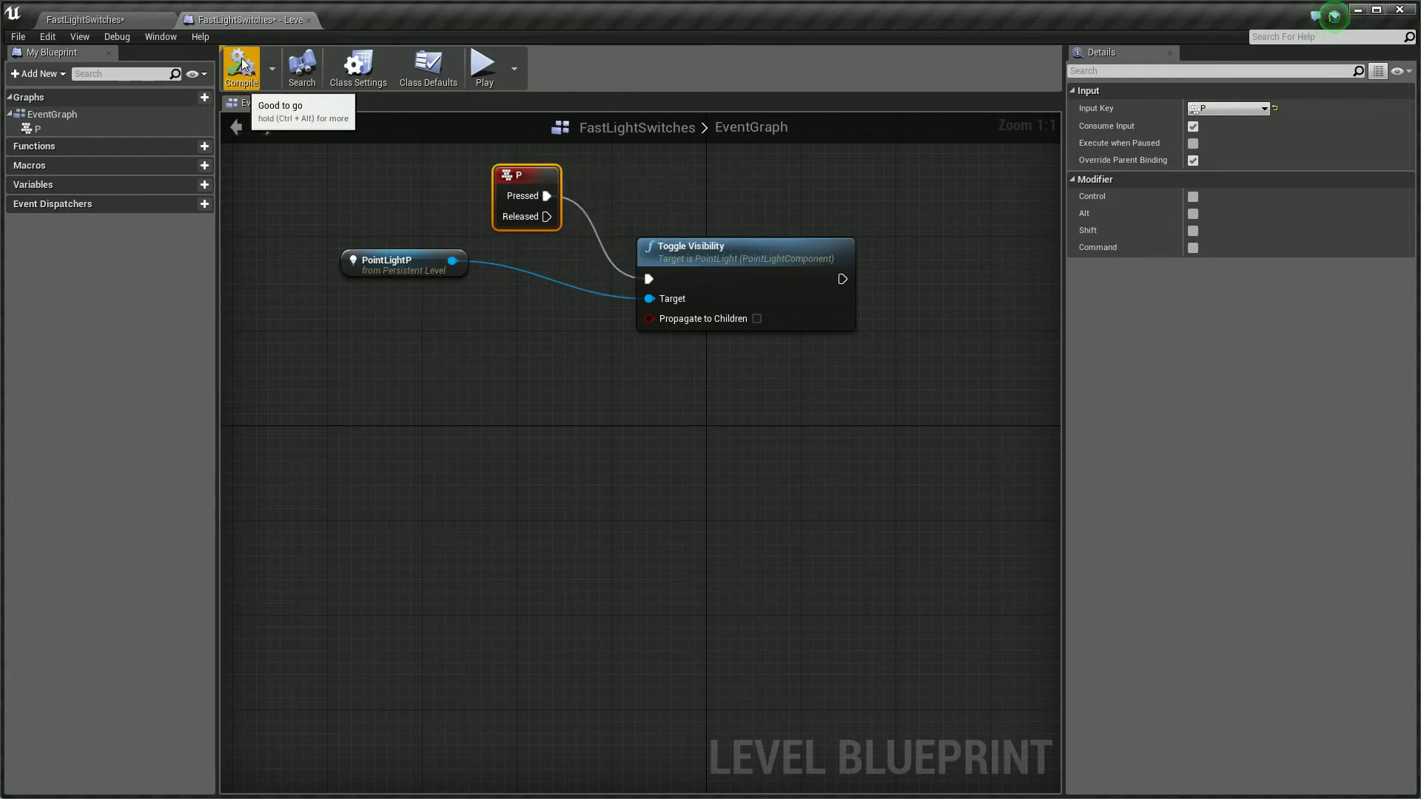
{"action": "left_click", "coordinate": [136, 20]}
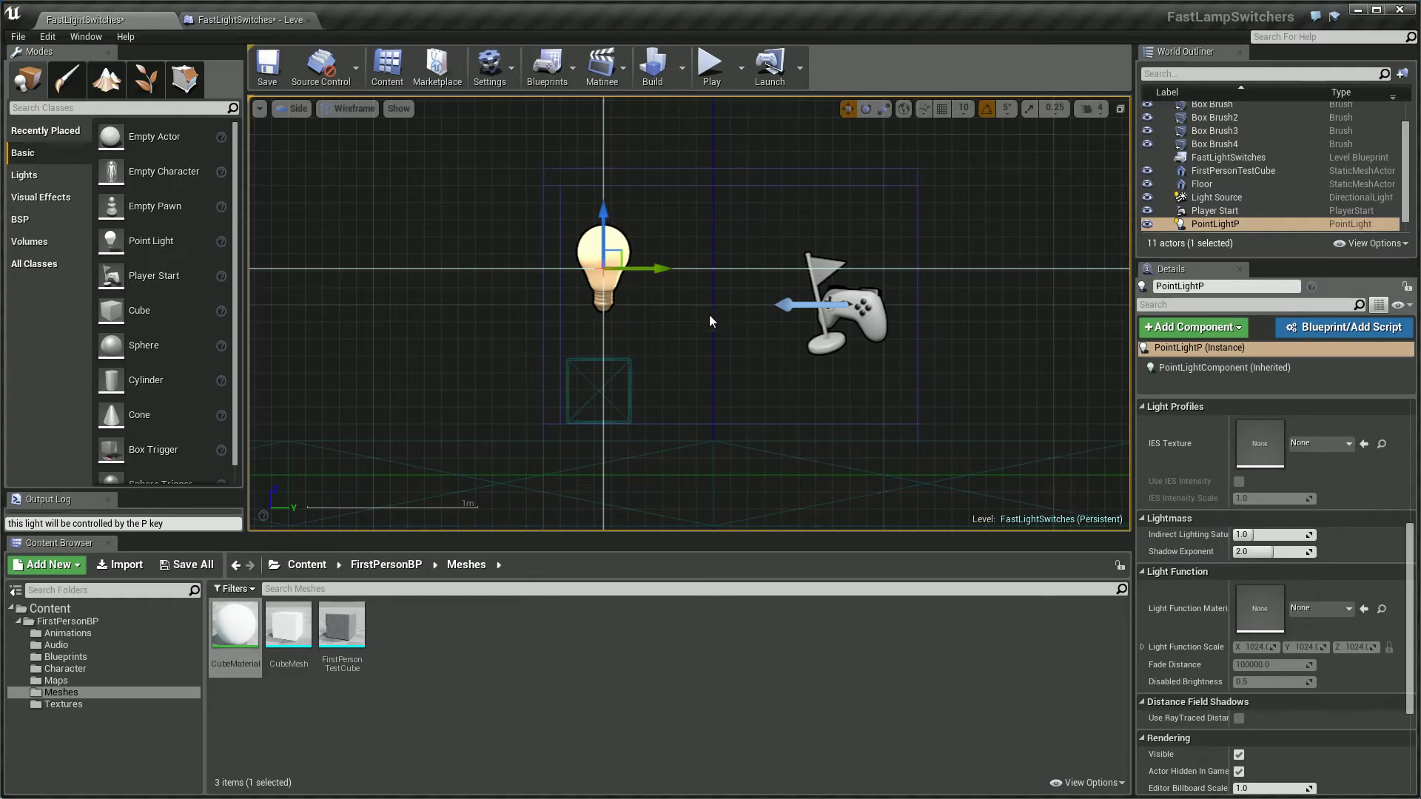
Step: Turn off PointLightP's Visible flag, set Mobility to Movable, and view the room in Perspective
{"action": "scroll", "coordinate": [1285, 481], "scroll_direction": "down", "scroll_amount": 2}
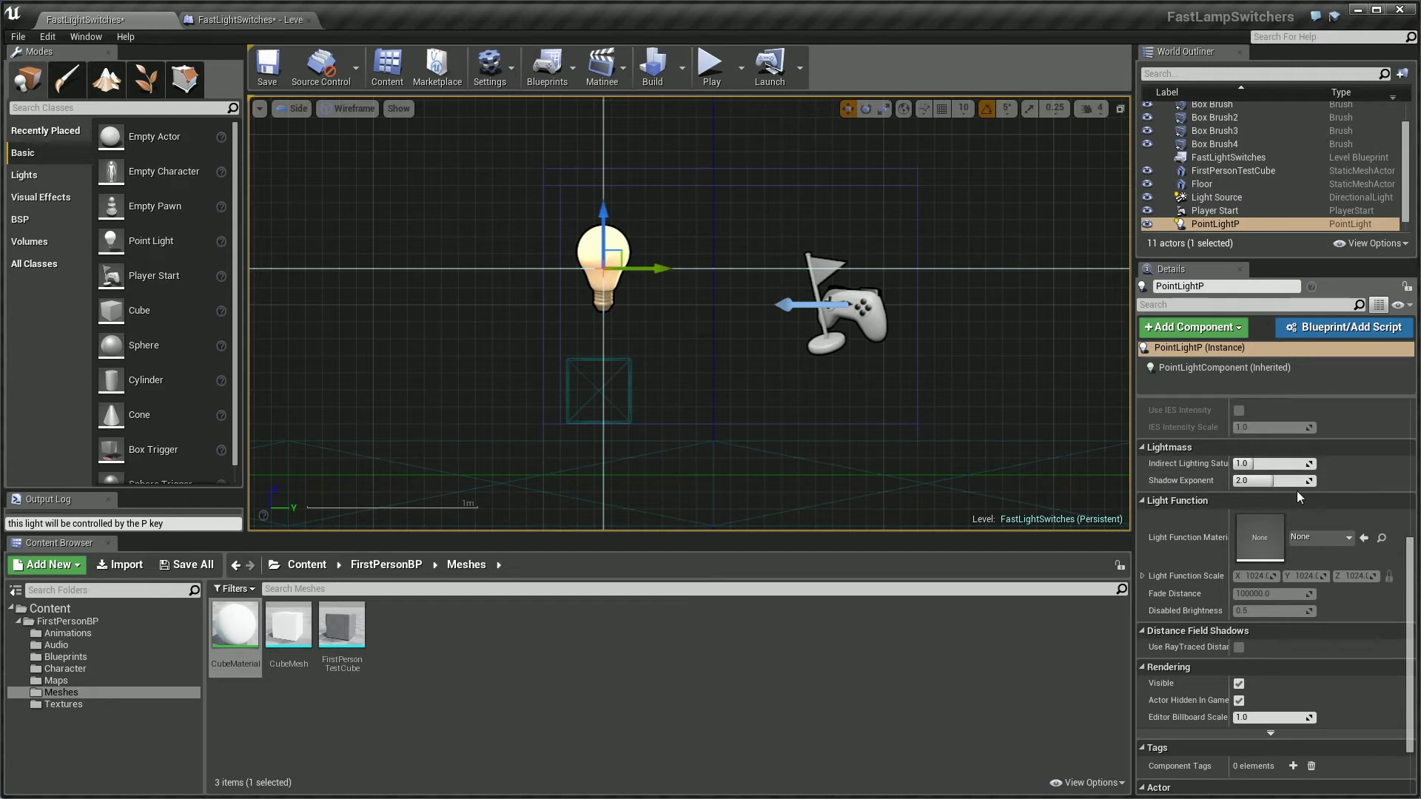
{"action": "scroll", "coordinate": [1293, 518], "scroll_direction": "down", "scroll_amount": 2}
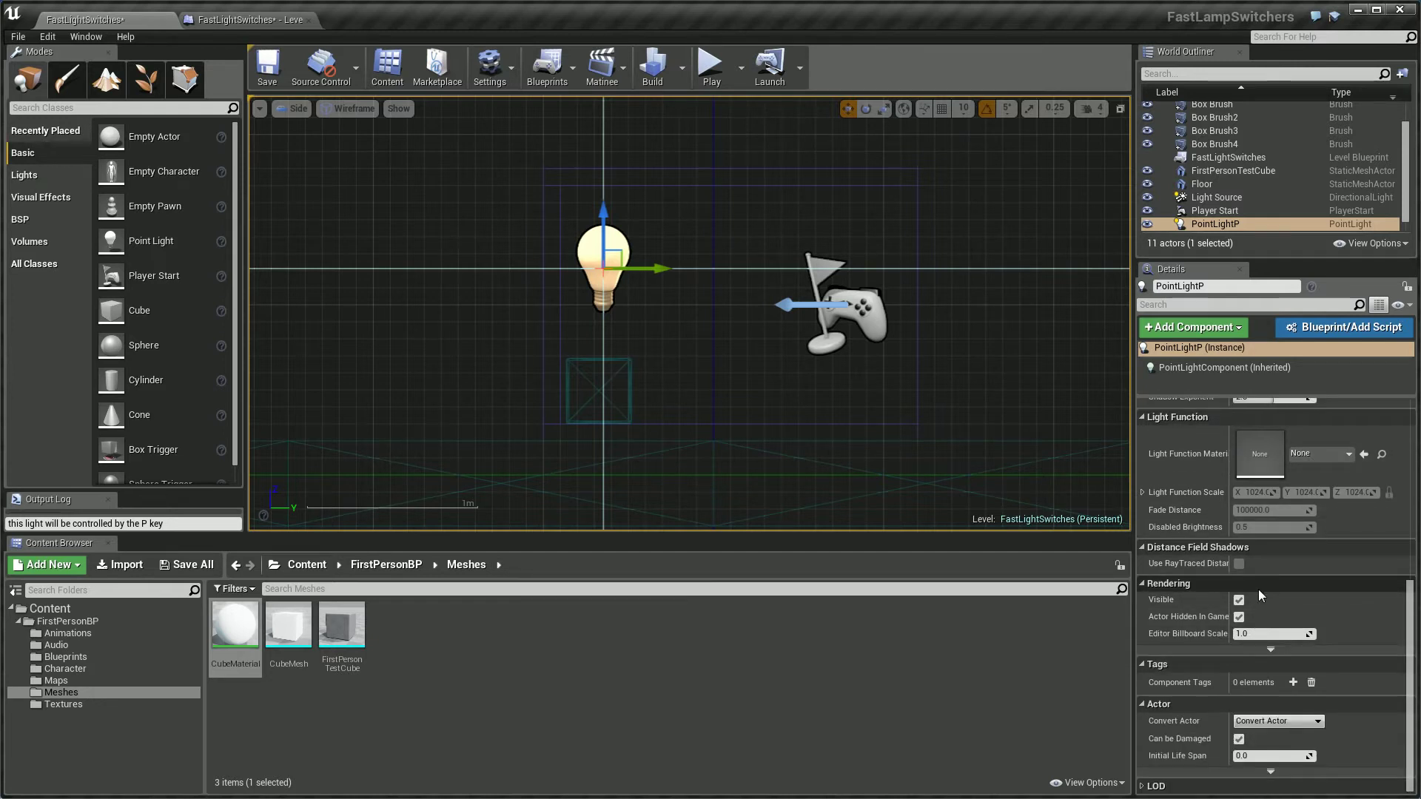
{"action": "left_click", "coordinate": [1238, 601]}
{"action": "scroll", "coordinate": [1302, 520], "scroll_direction": "up", "scroll_amount": 4}
{"action": "scroll", "coordinate": [1320, 508], "scroll_direction": "up", "scroll_amount": 4}
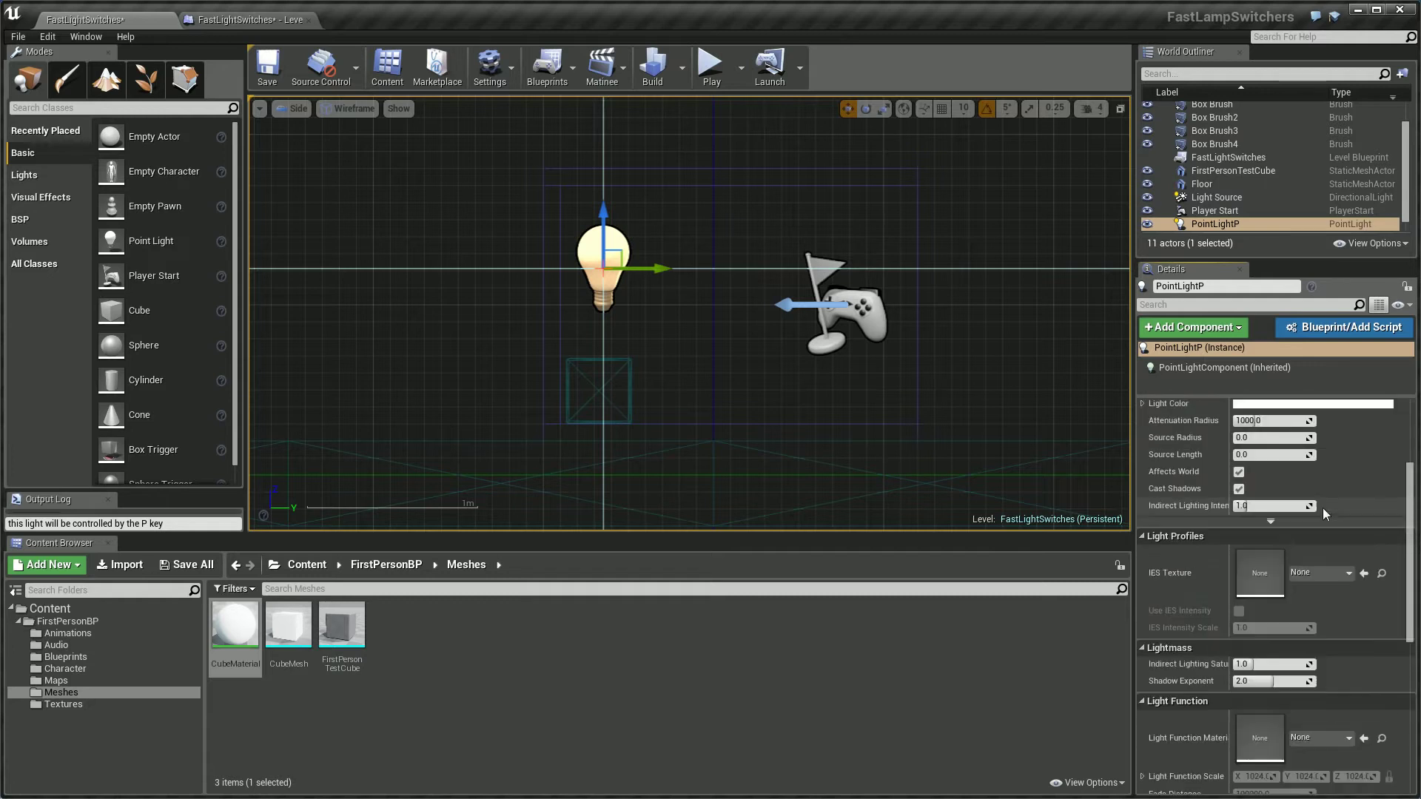
{"action": "scroll", "coordinate": [1321, 508], "scroll_direction": "up", "scroll_amount": 2}
{"action": "left_click", "coordinate": [1370, 474]}
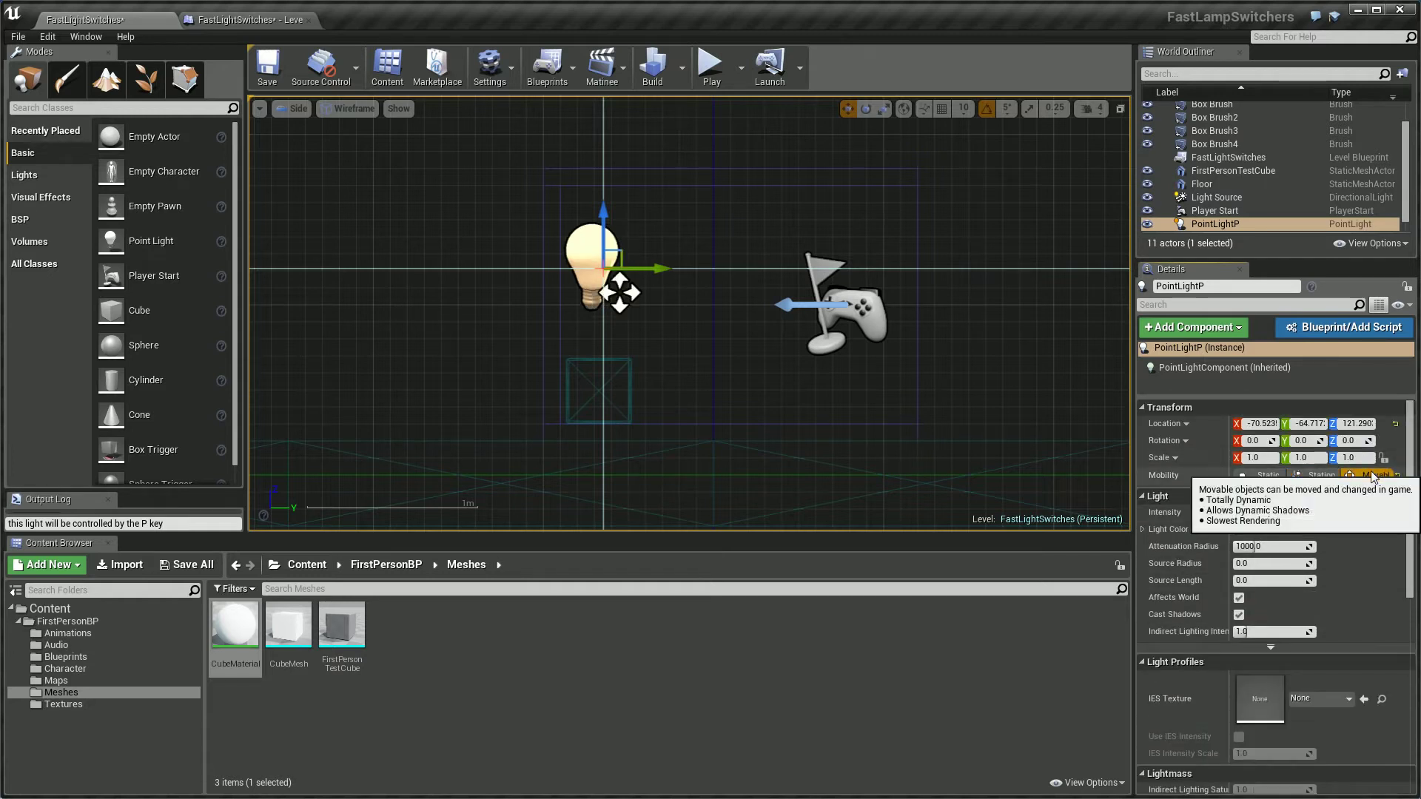
{"action": "left_click", "coordinate": [296, 108]}
{"action": "left_click", "coordinate": [306, 127]}
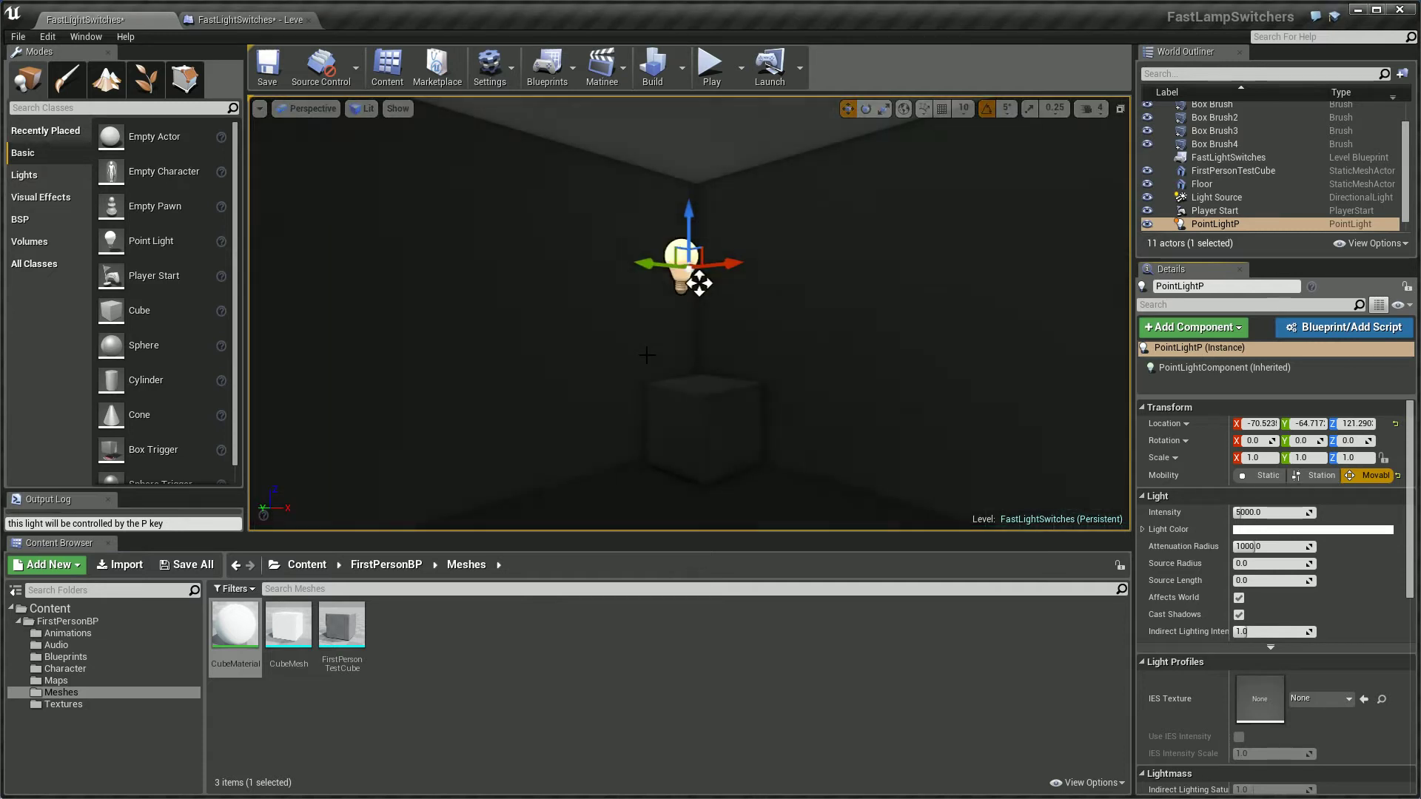
Step: Play the level and press P to check the light toggles on
{"action": "left_click", "coordinate": [711, 67]}
{"action": "key", "text": "shift+F1"}
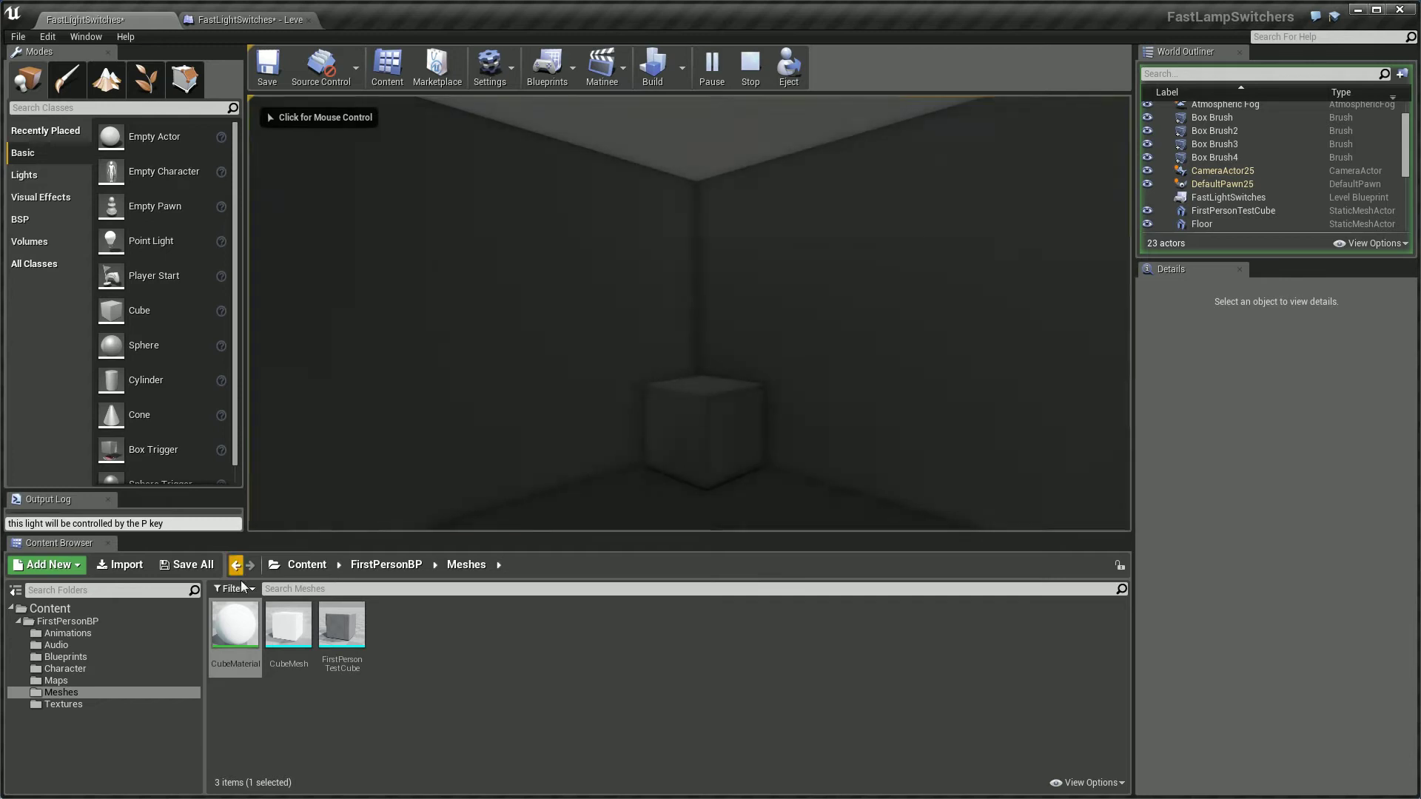
{"action": "left_click_drag", "start_coordinate": [215, 530], "coordinate": [3, 530]}
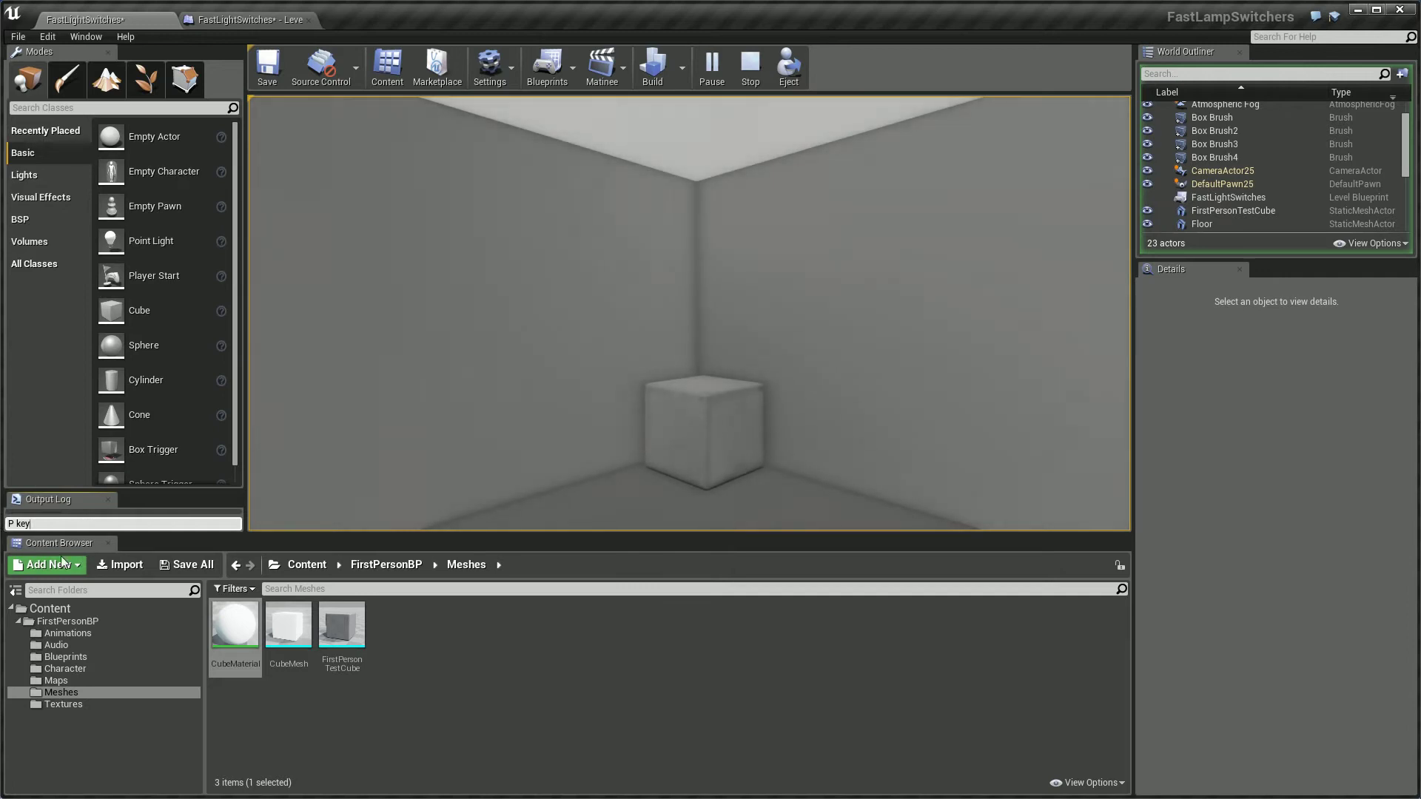
{"action": "left_click", "coordinate": [569, 385]}
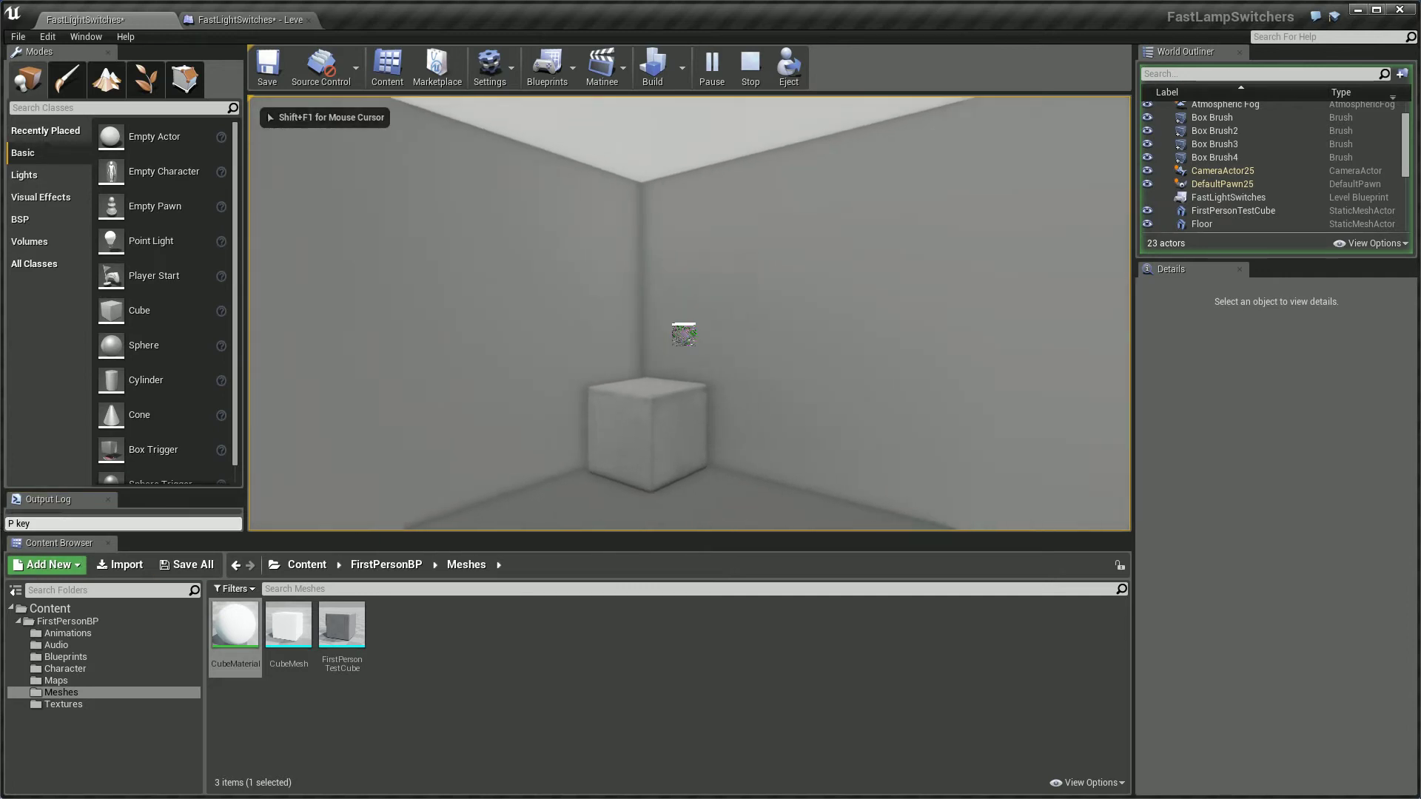
{"action": "key", "text": "p"}
{"action": "key", "text": "p"}
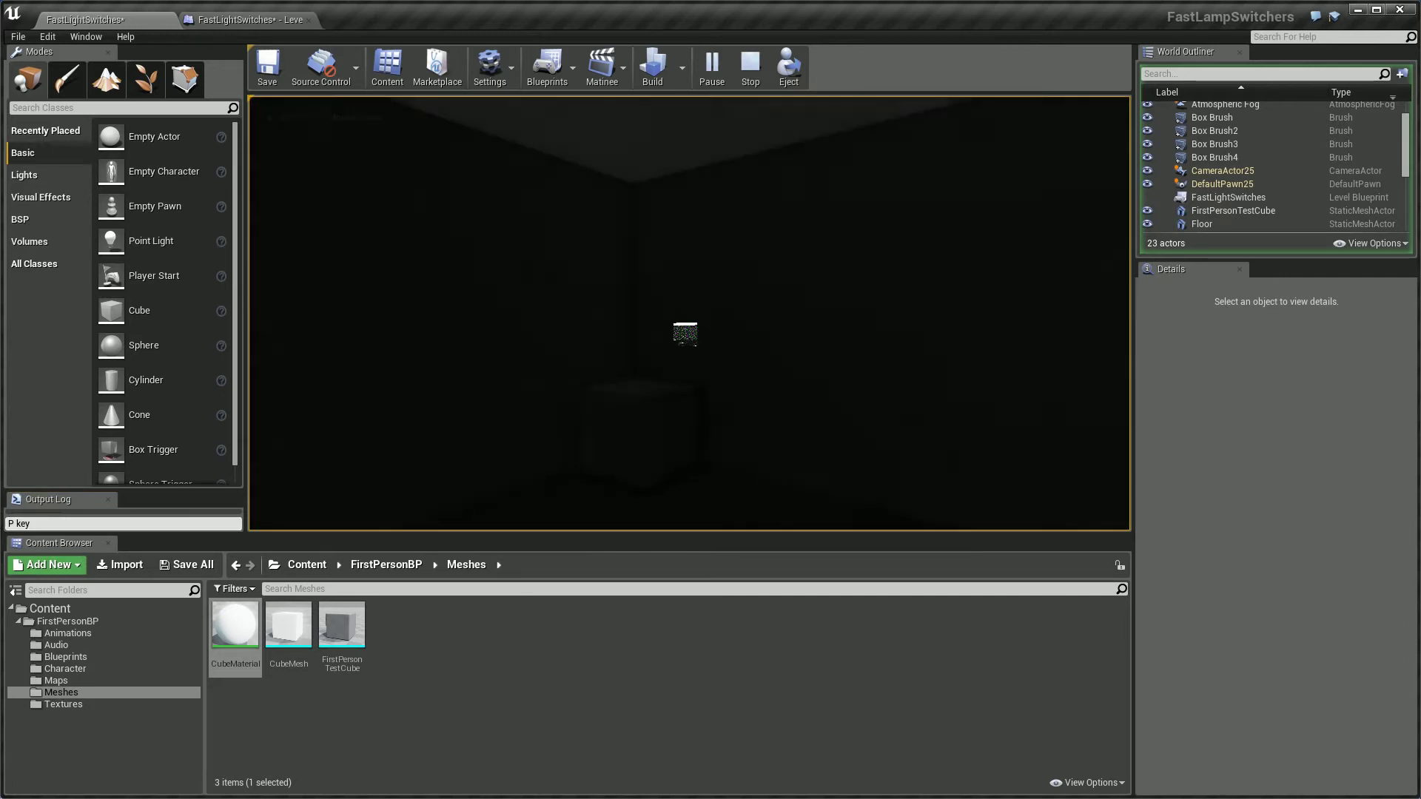
{"action": "key", "text": "Escape"}
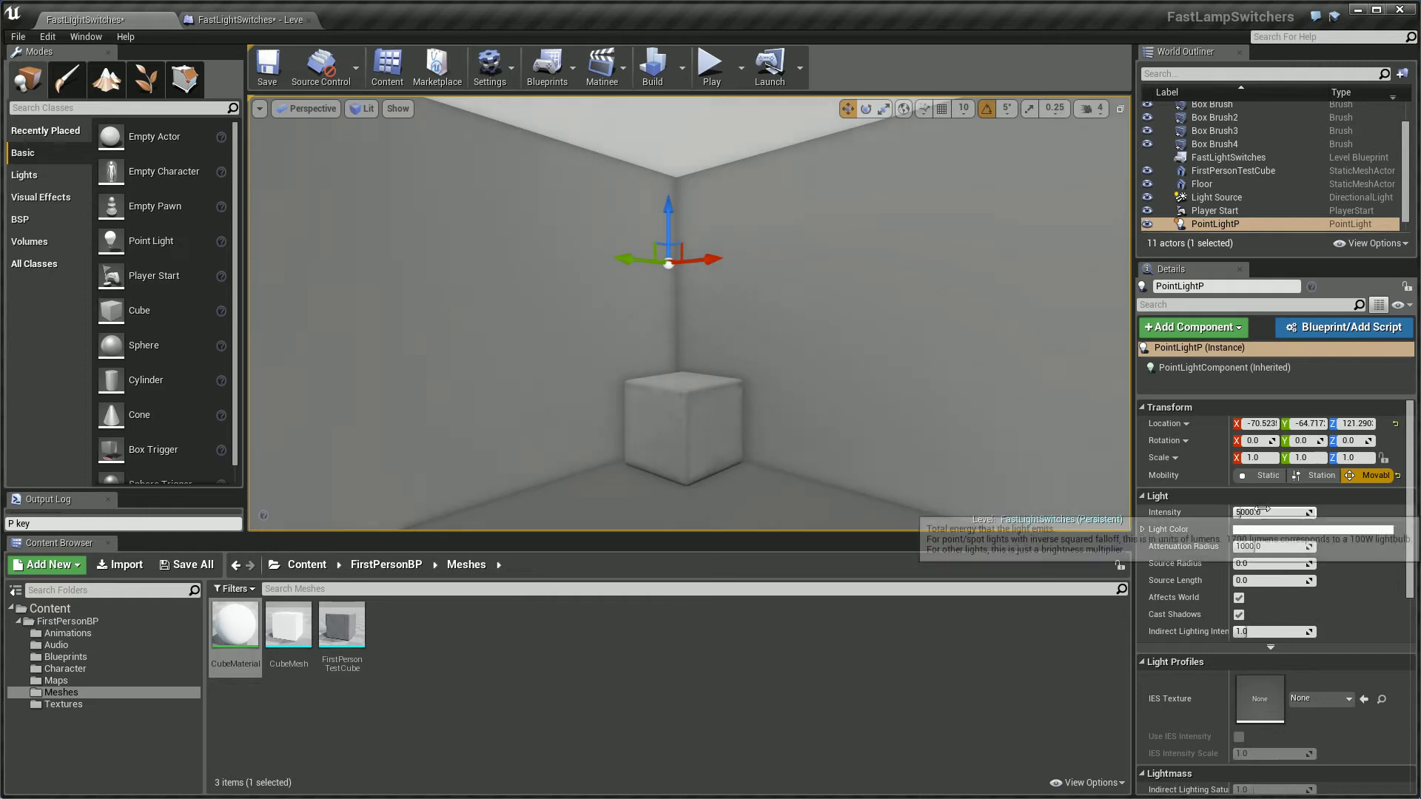
Step: Lower PointLightP's Intensity from 5000 to 100 and play-test again
{"action": "left_click", "coordinate": [1269, 514]}
{"action": "type", "text": "100"}
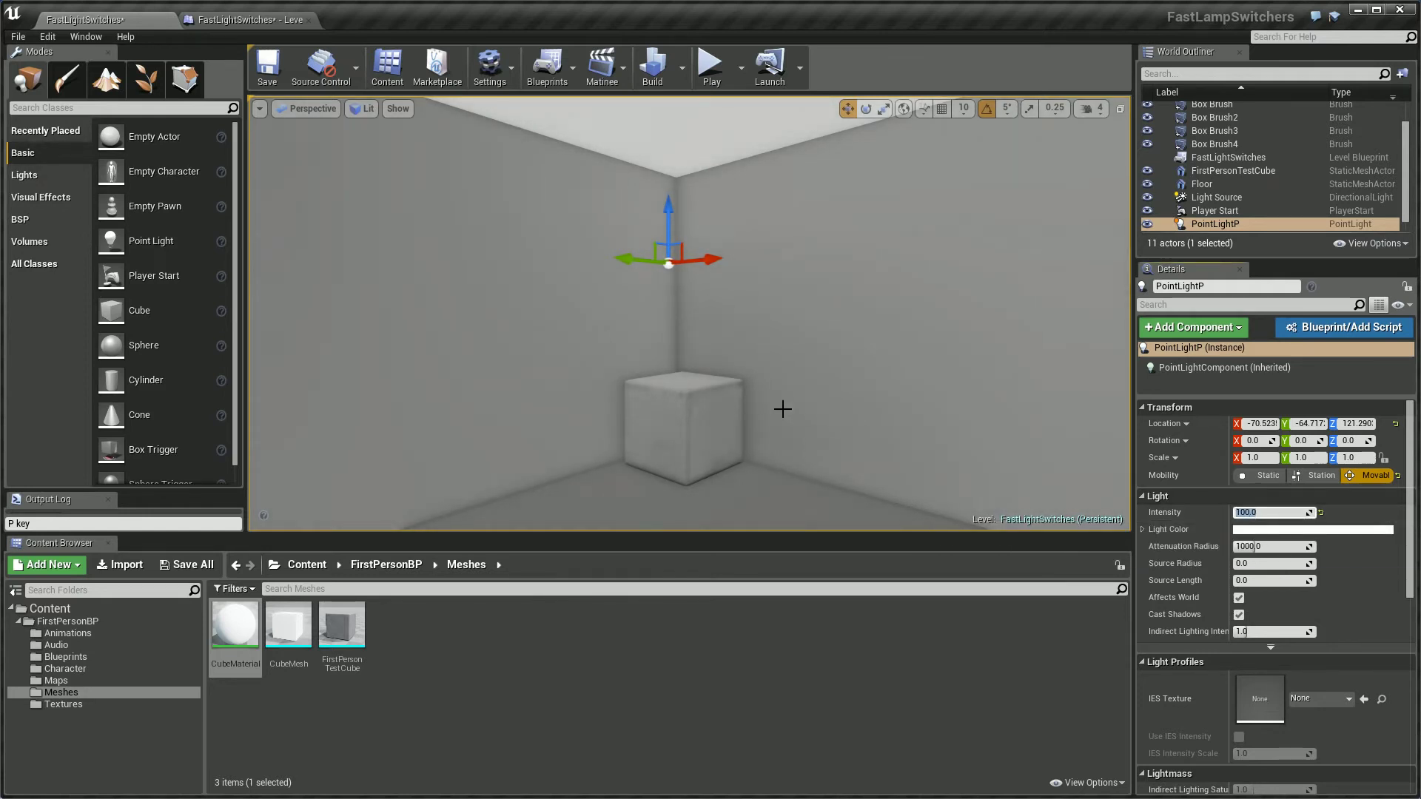
{"action": "left_click", "coordinate": [711, 65]}
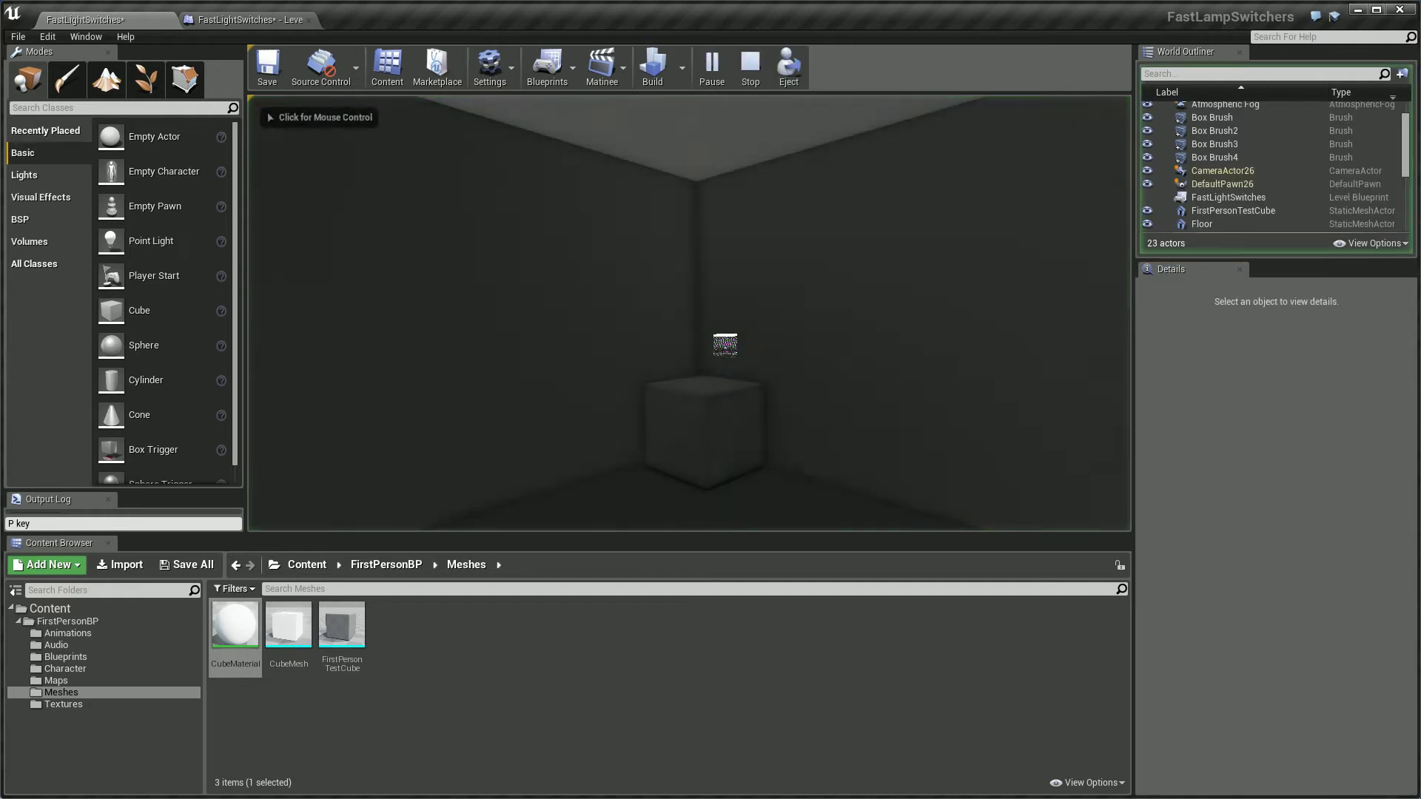
{"action": "left_click", "coordinate": [688, 311]}
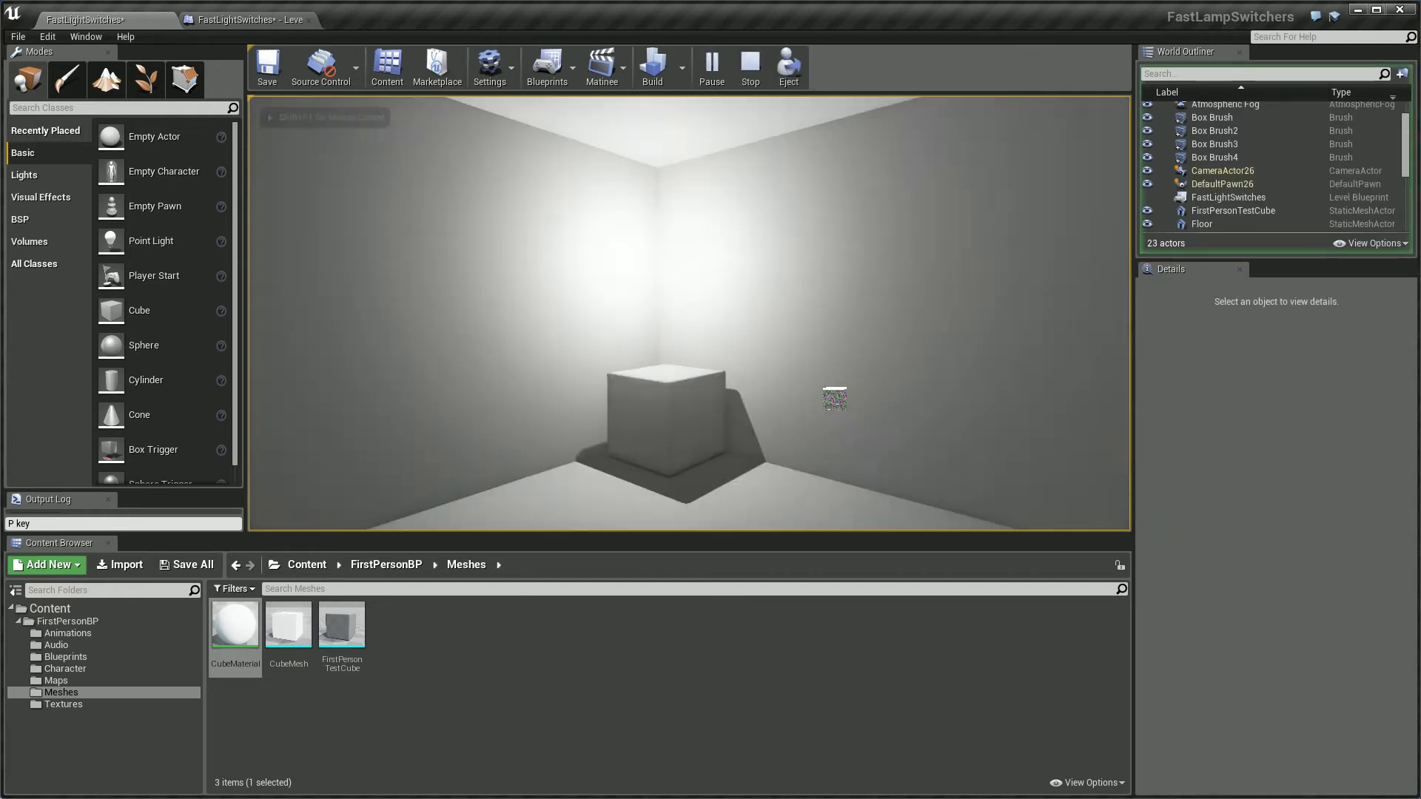
{"action": "key", "text": "Escape"}
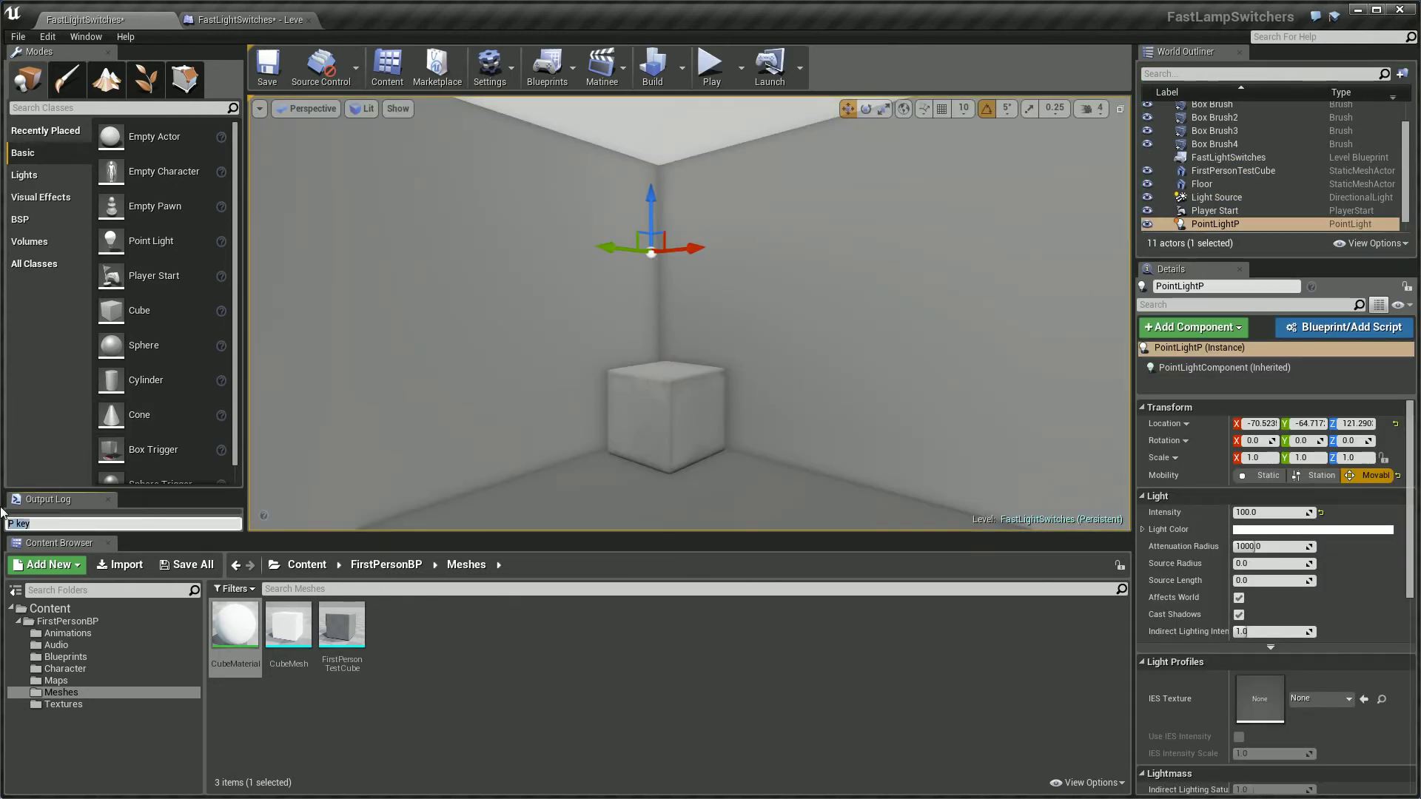
Step: Append ':)now for several lights' to the note and glance at the Blueprints dropdown
{"action": "type", "text": ":)"}
{"action": "type", "text": "now for several lights"}
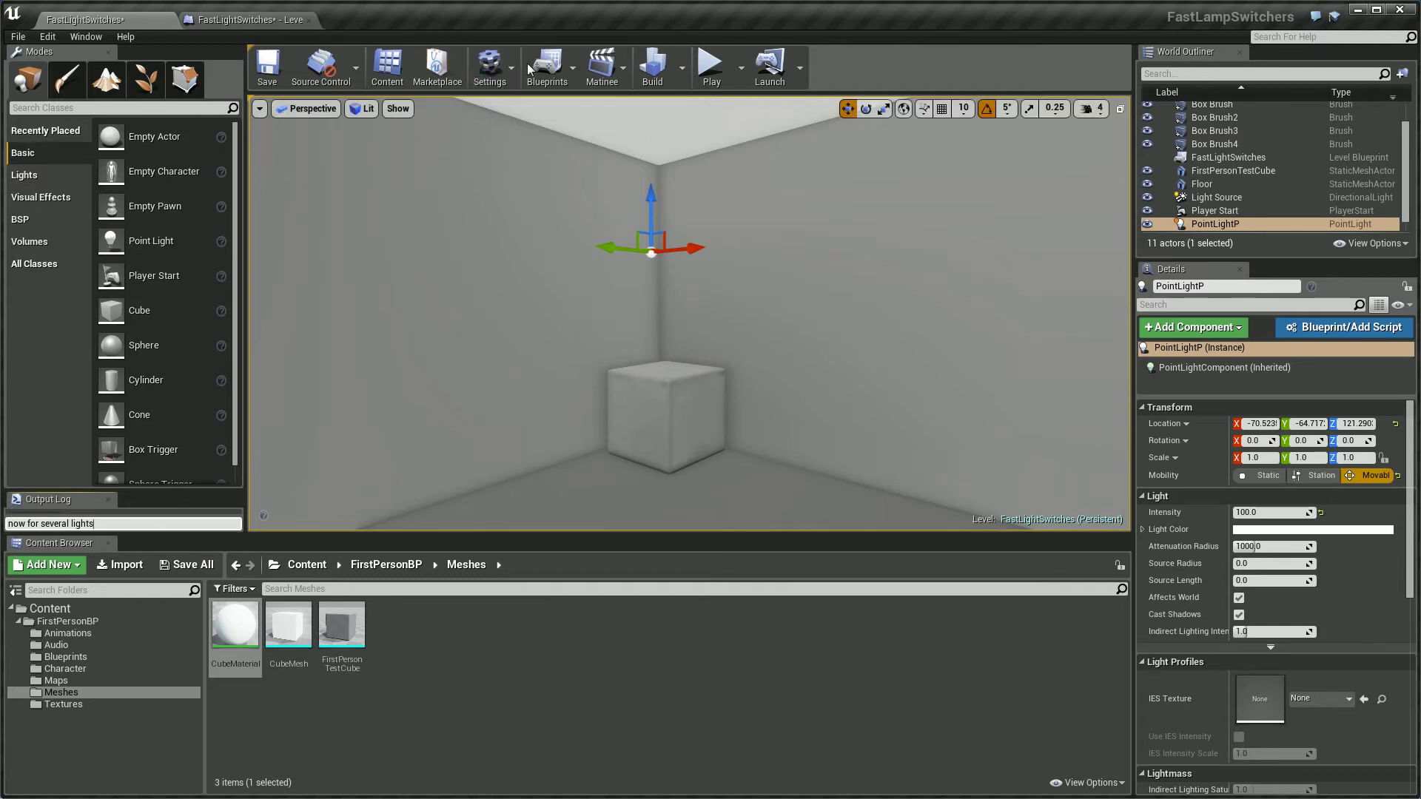
{"action": "left_click", "coordinate": [548, 69]}
{"action": "left_click", "coordinate": [592, 14]}
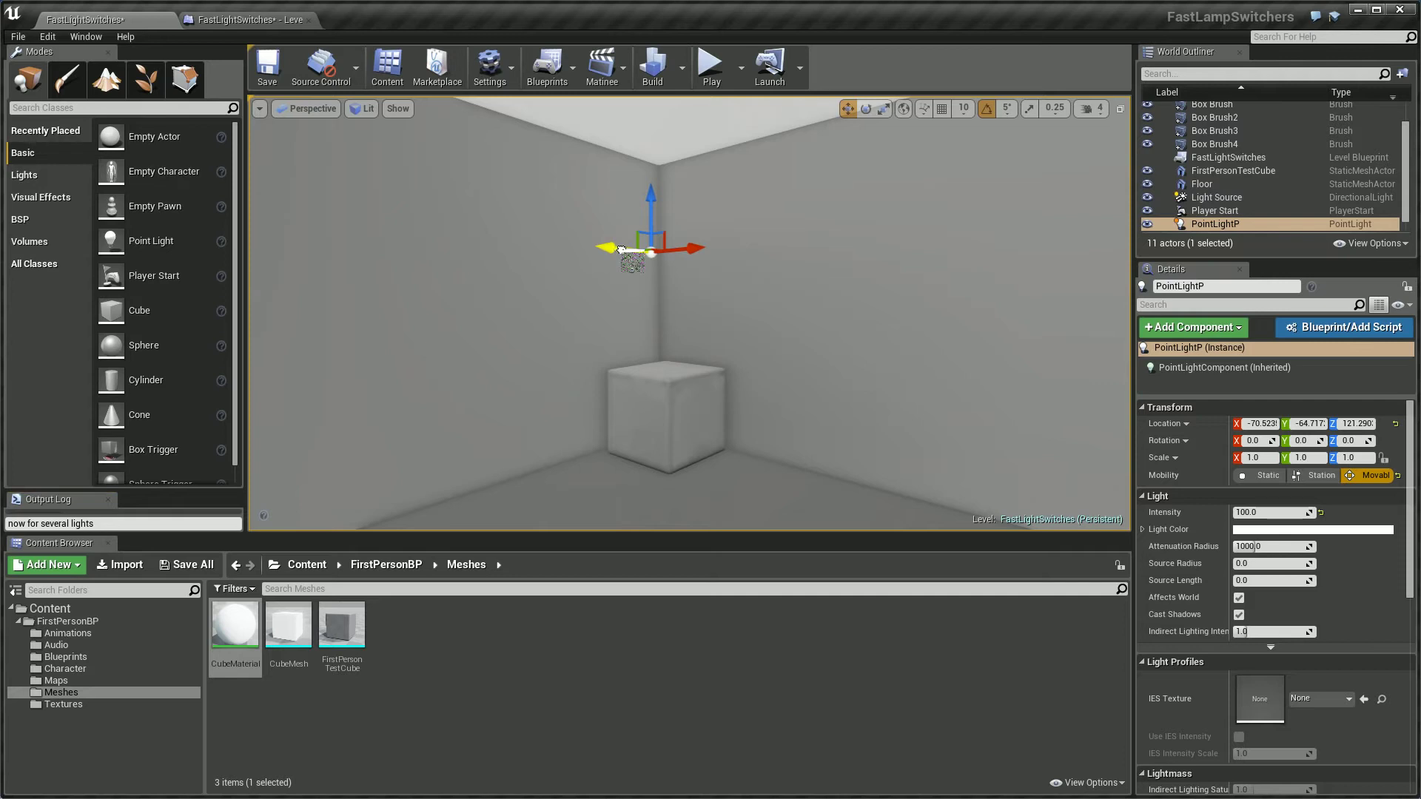
Step: Alt-drag PointLightP along Y to create PointLightP2 beside it, then frame the copy
{"action": "left_click_drag", "start_coordinate": [625, 250], "coordinate": [466, 248], "text": "alt"}
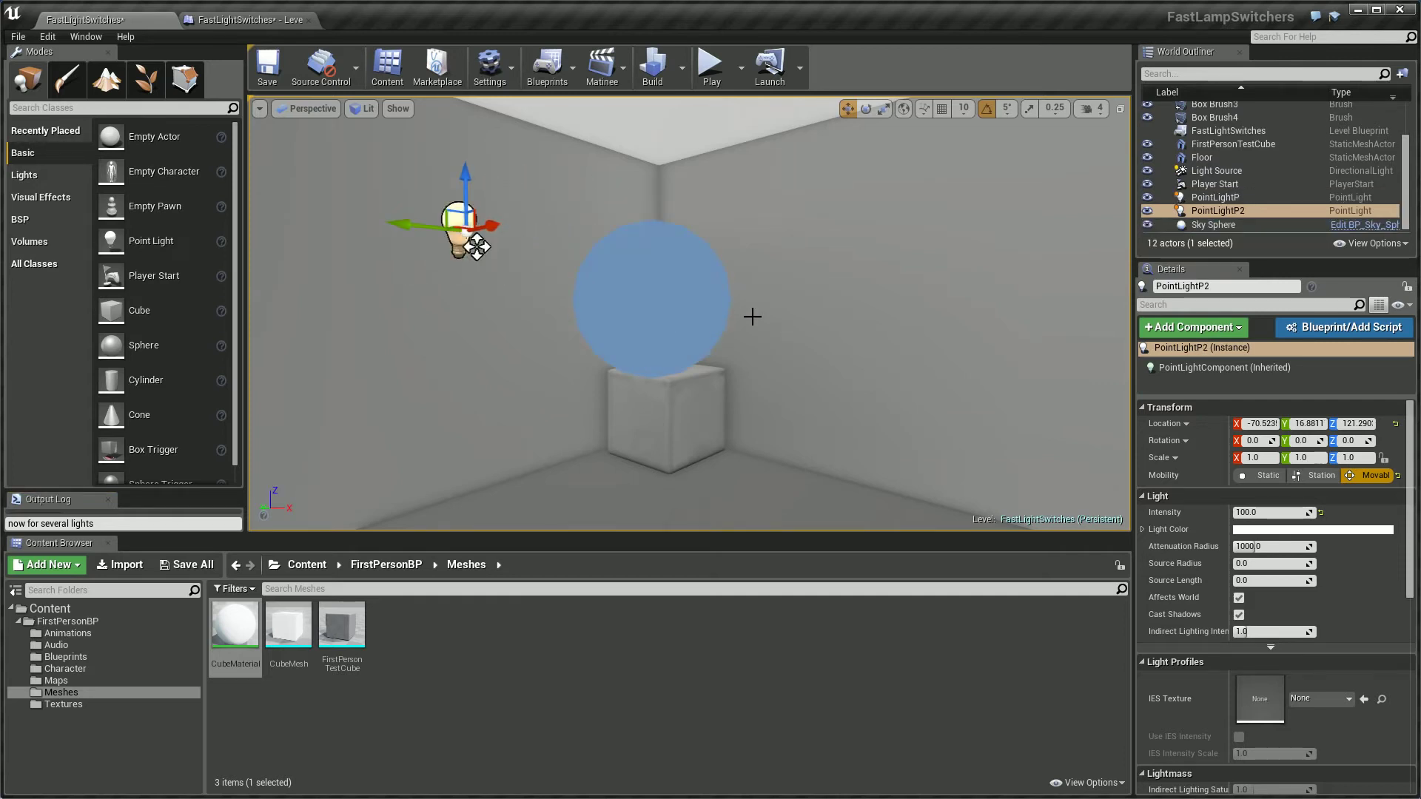
{"action": "scroll", "coordinate": [747, 318], "scroll_direction": "up", "scroll_amount": 5}
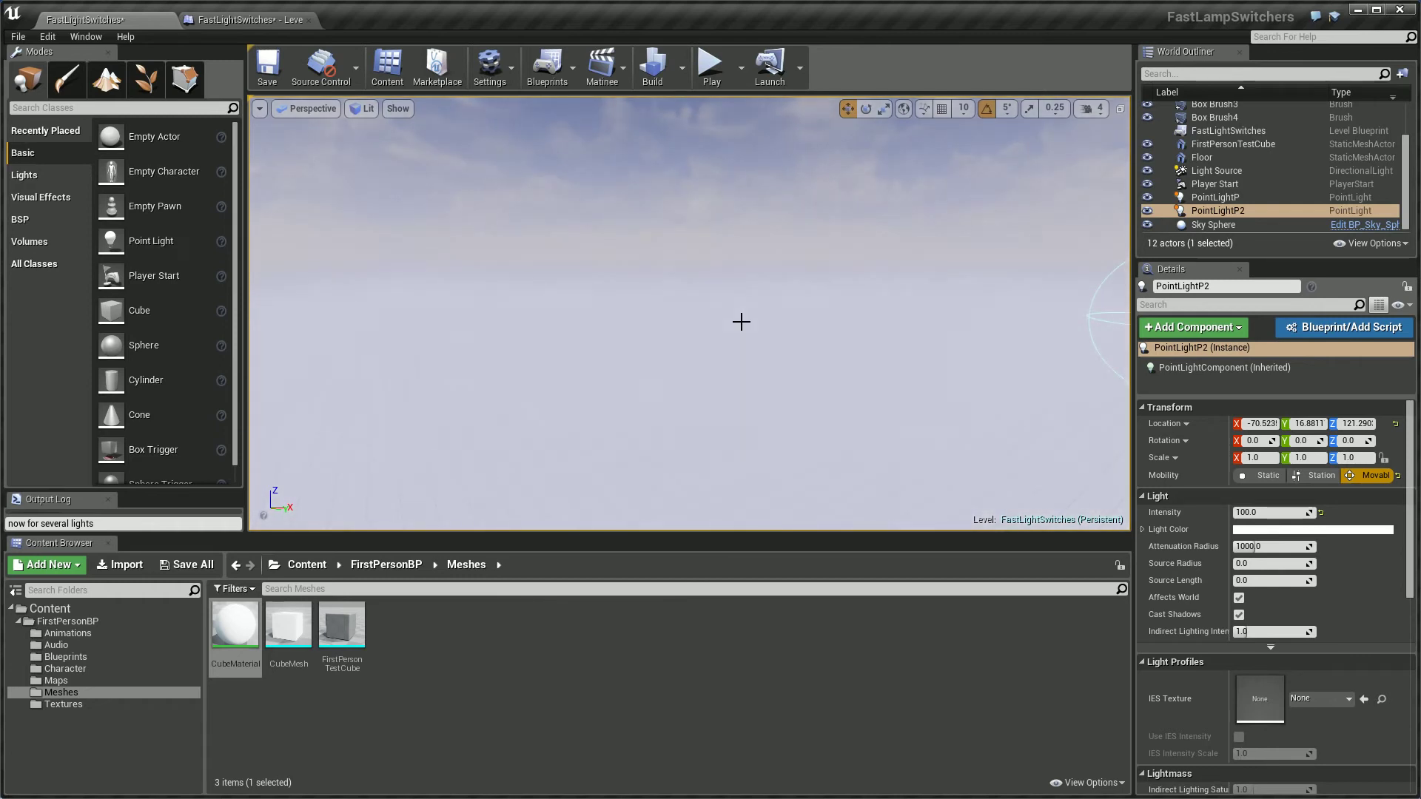
{"action": "key", "text": "f"}
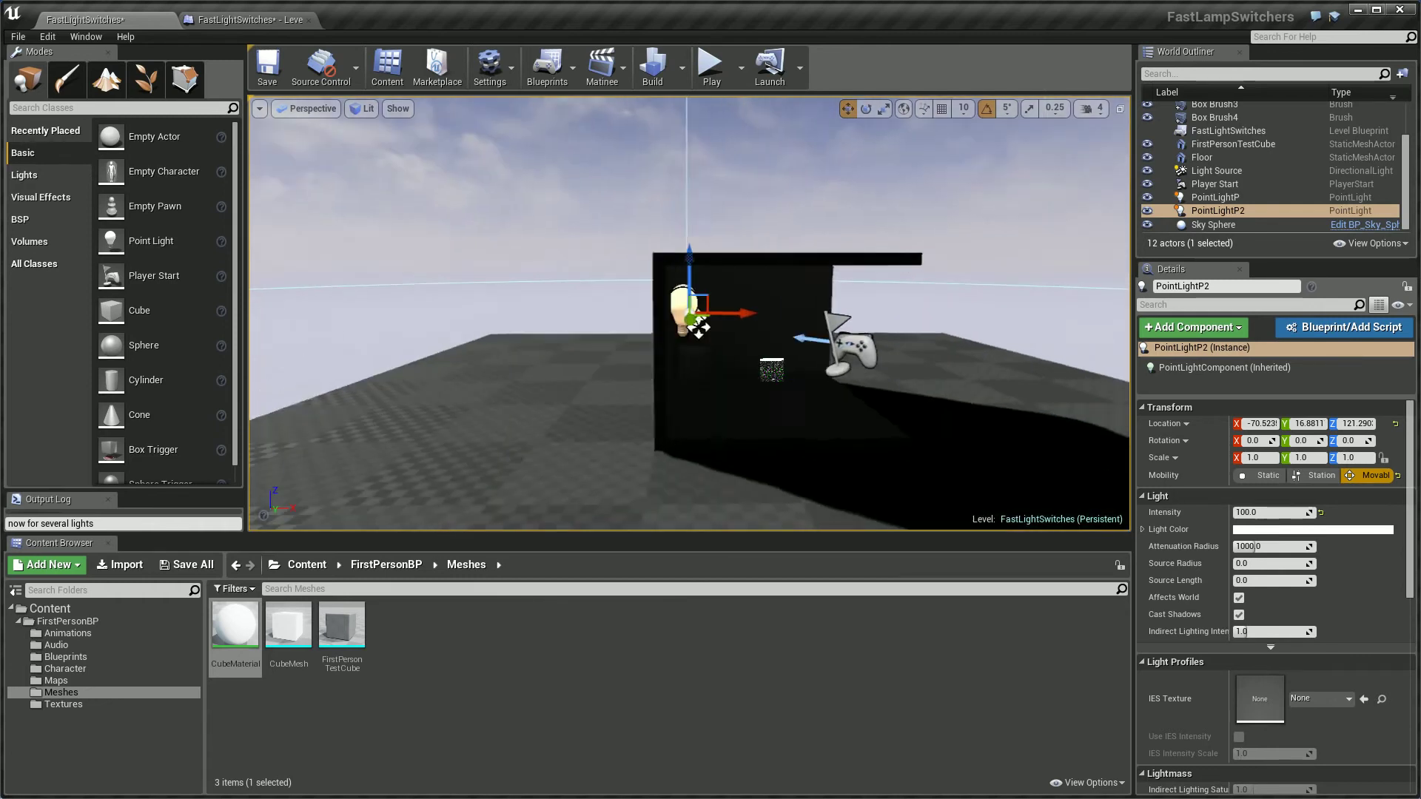
{"action": "right_click_drag", "start_coordinate": [794, 361], "coordinate": [836, 367]}
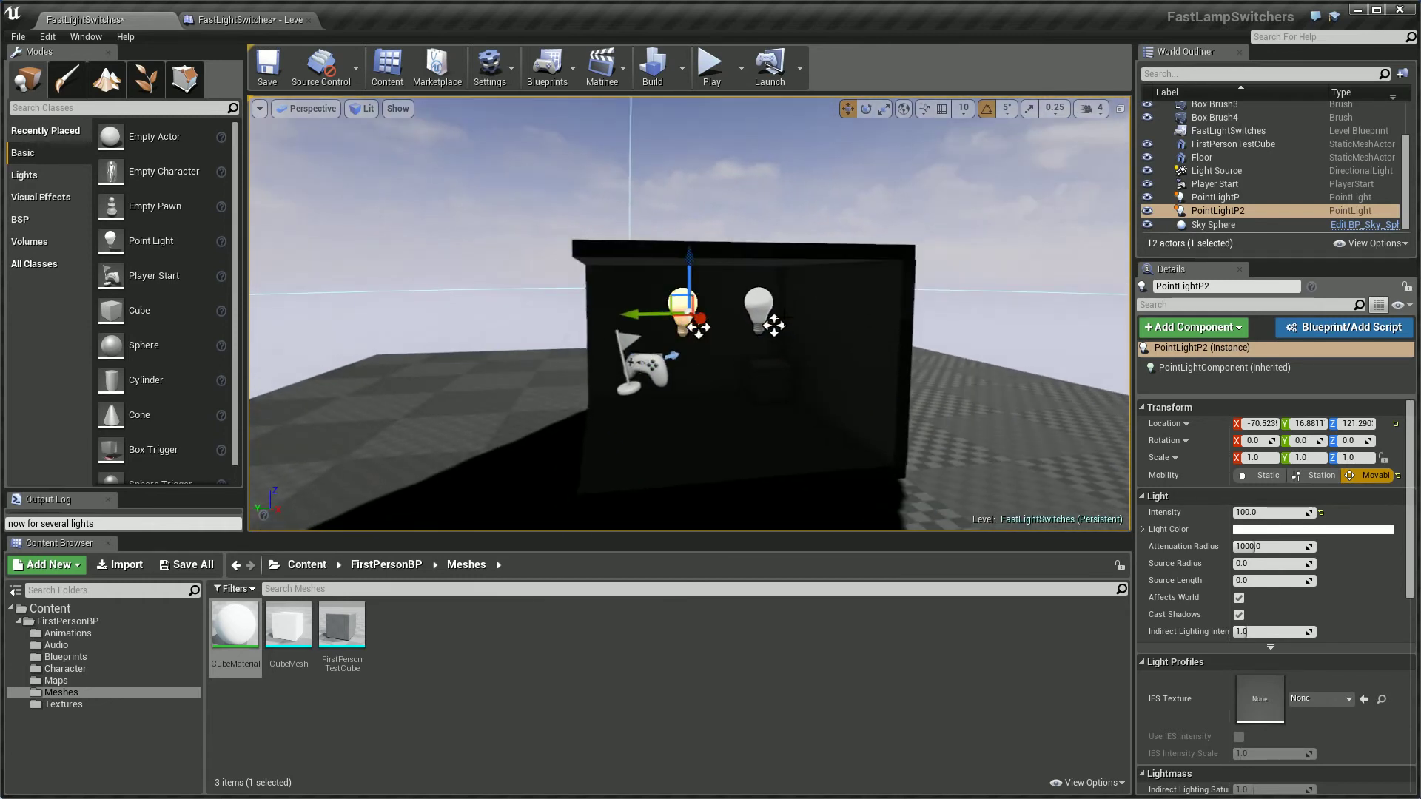
{"action": "left_click", "coordinate": [1233, 197]}
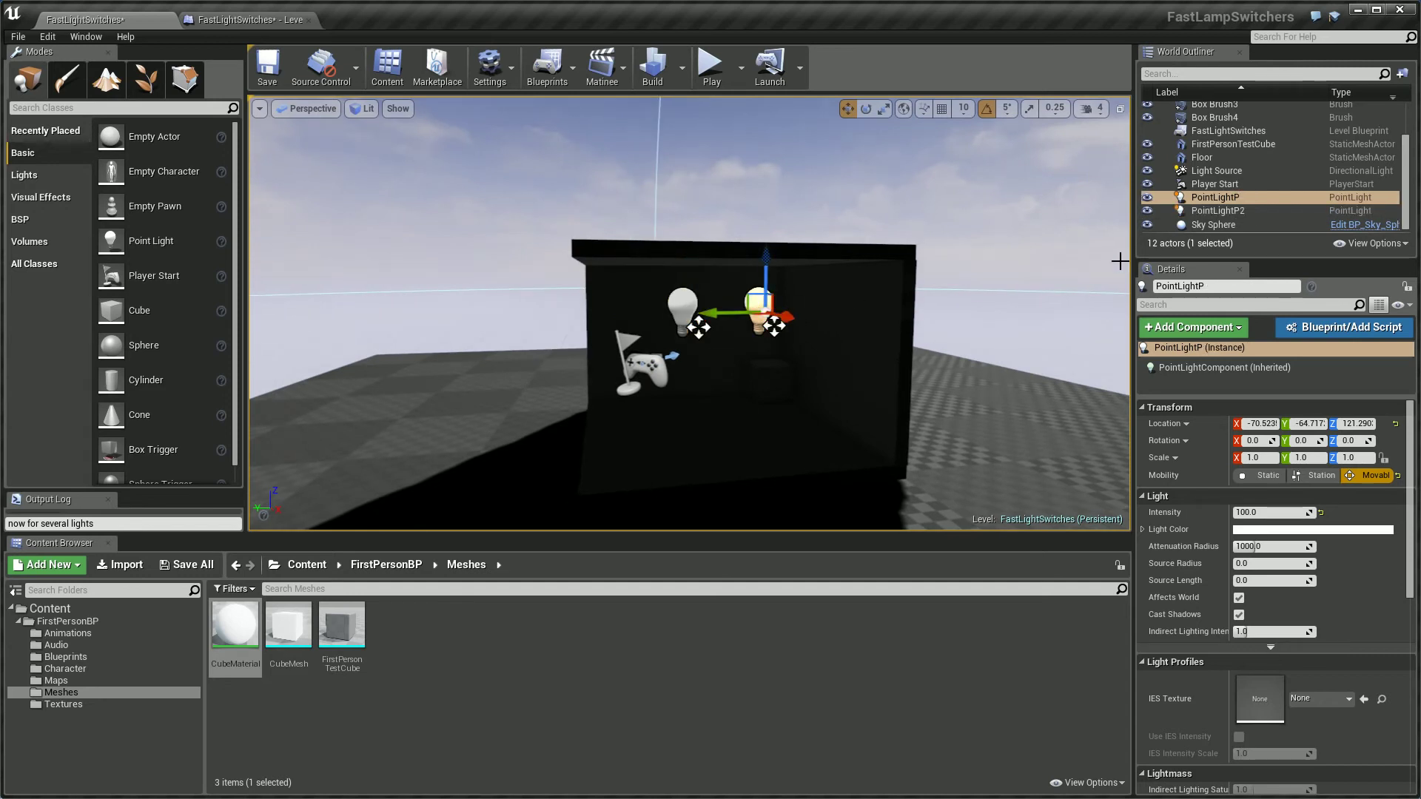
Step: Rename PointLightP2 to PointLightO and note it will be controlled with the O key
{"action": "left_click", "coordinate": [1233, 210]}
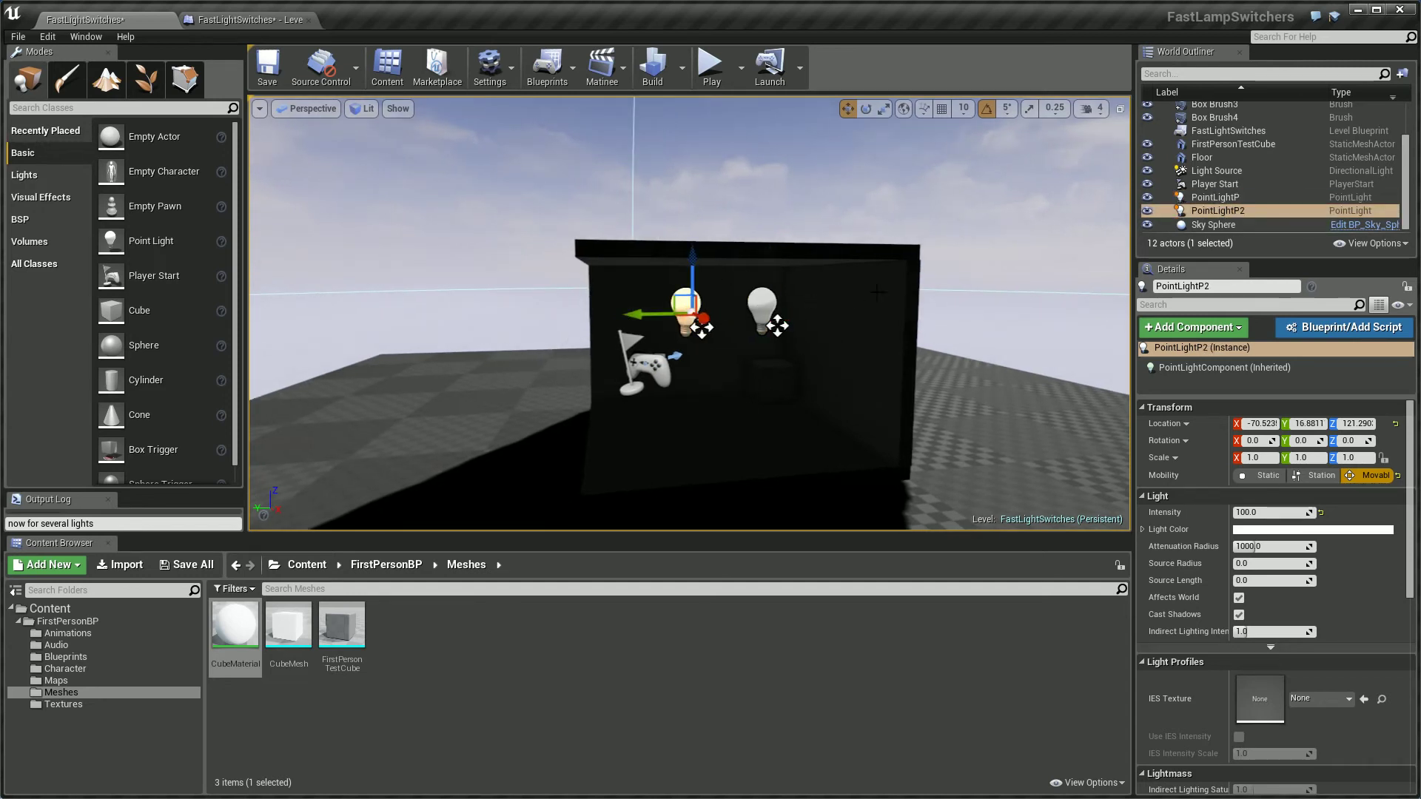
{"action": "right_click", "coordinate": [1232, 210]}
{"action": "mouse_move", "coordinate": [1276, 334]}
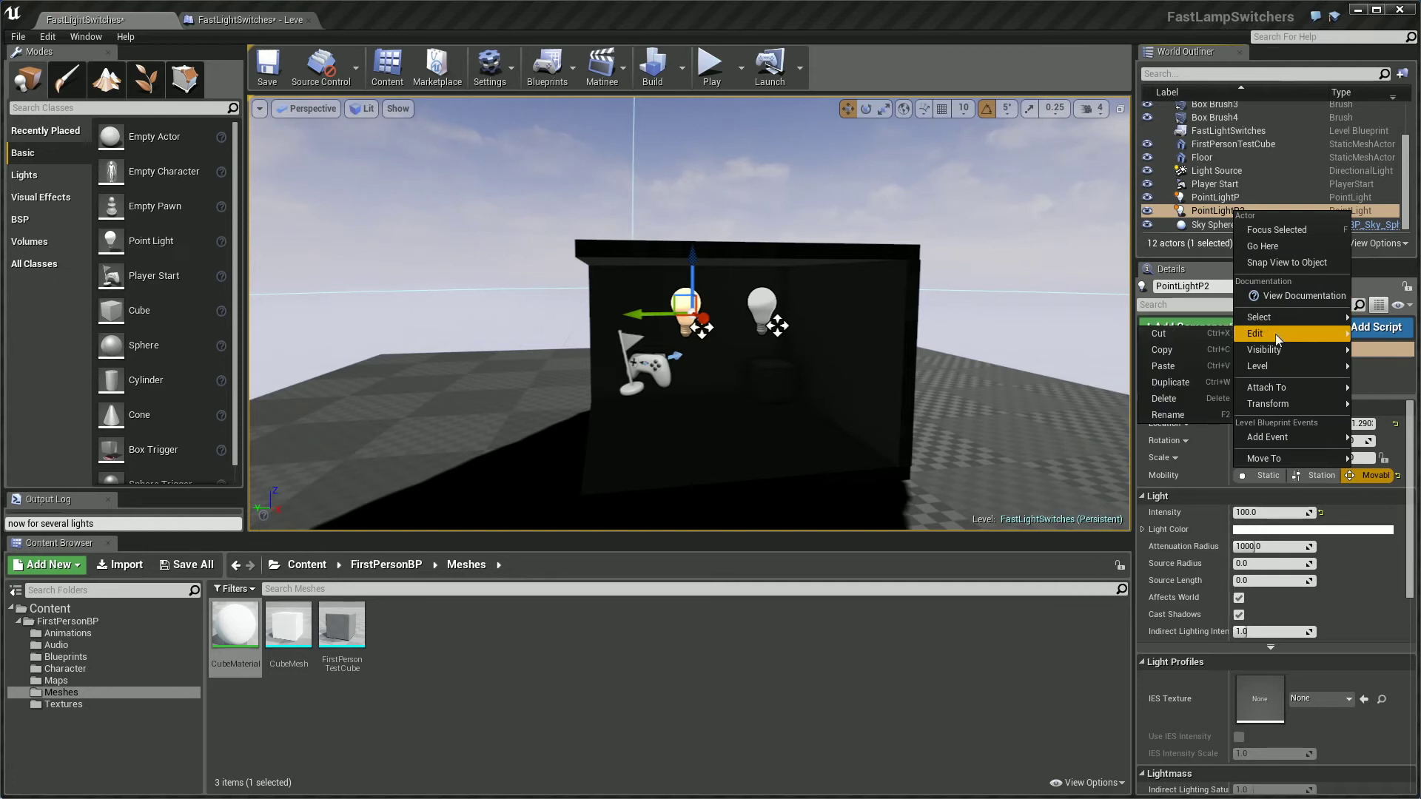
{"action": "left_click", "coordinate": [1166, 416]}
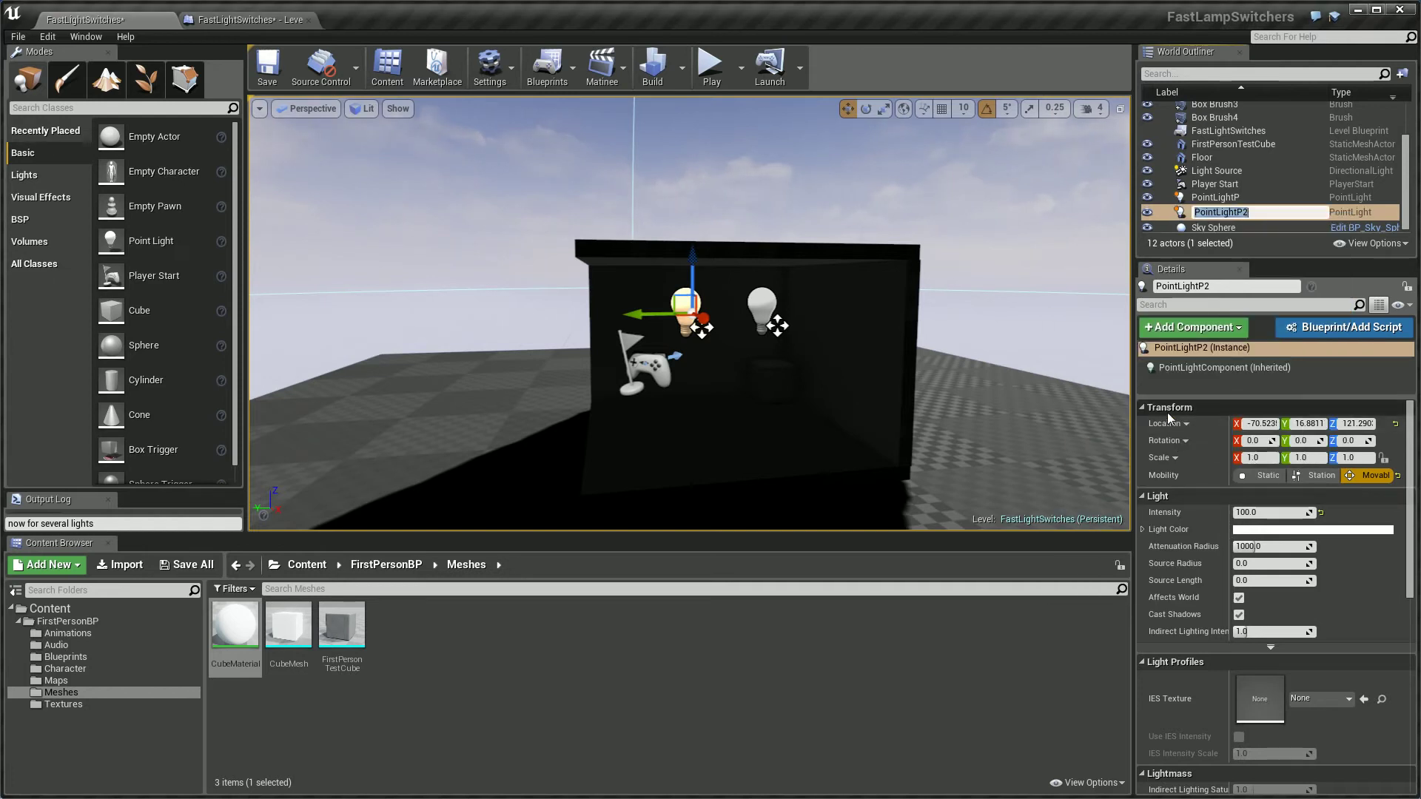
{"action": "key", "text": "BackSpace"}
{"action": "key", "text": "BackSpace"}
{"action": "type", "text": "O"}
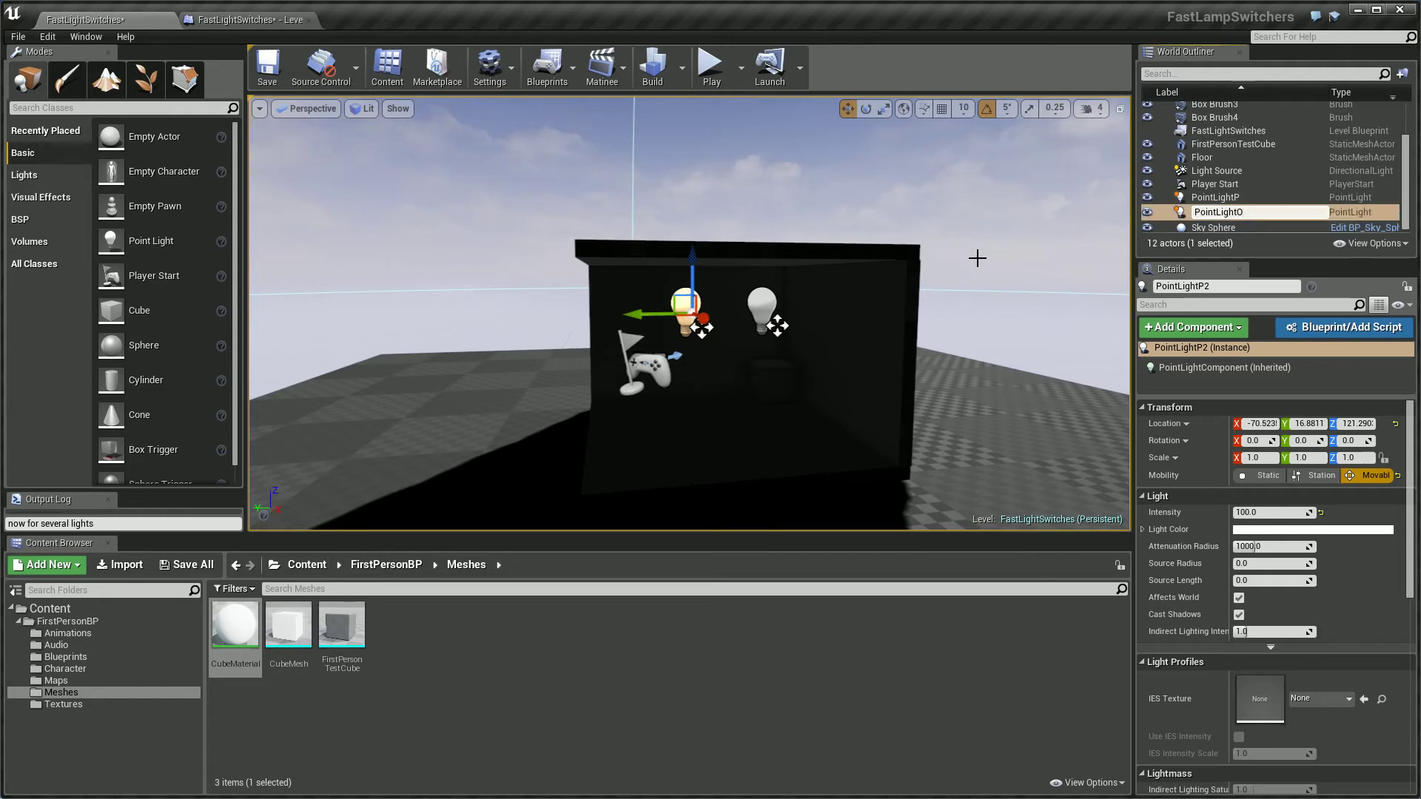
{"action": "key", "text": "Return"}
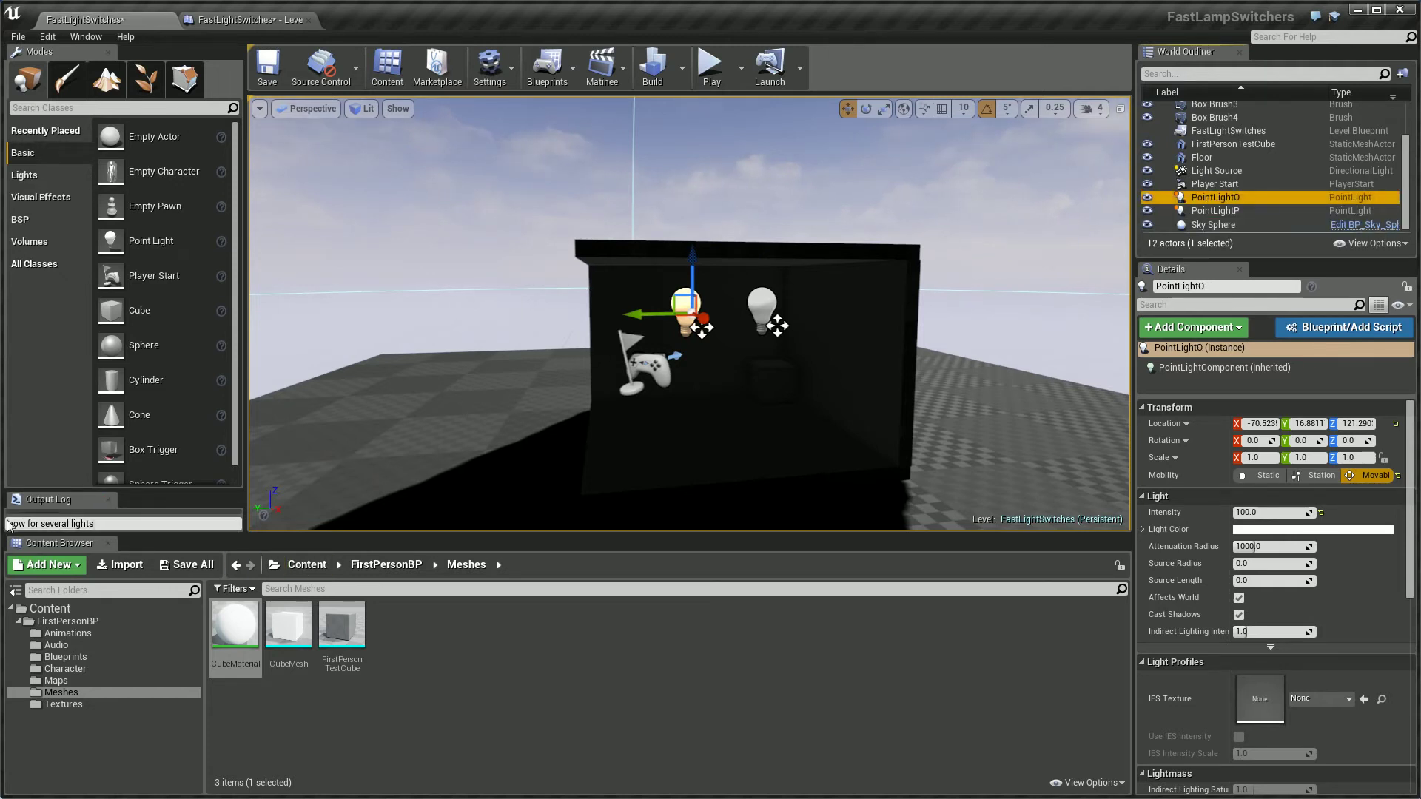
{"action": "left_click", "coordinate": [100, 524]}
{"action": "type", "text": "will be controlled with O key"}
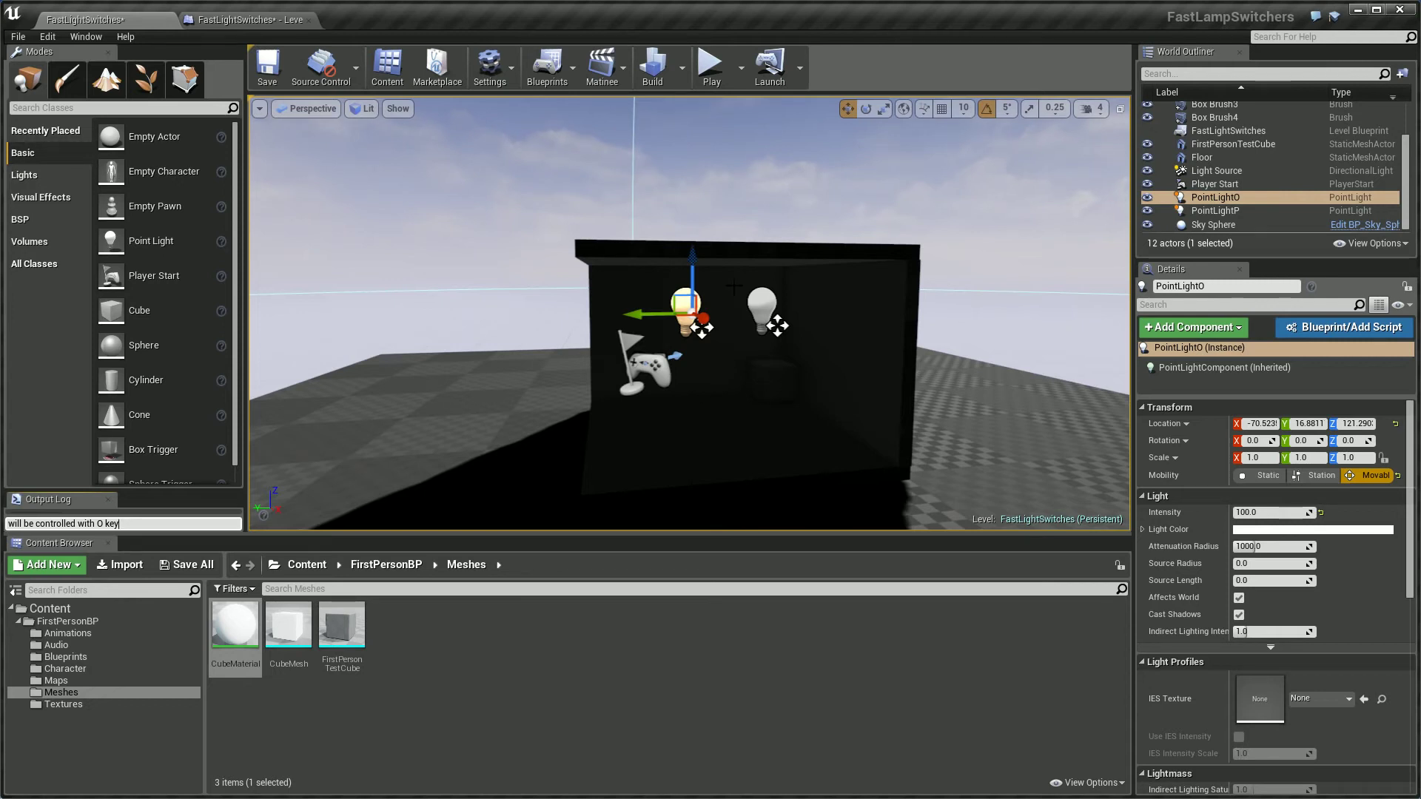
{"action": "left_click", "coordinate": [553, 69]}
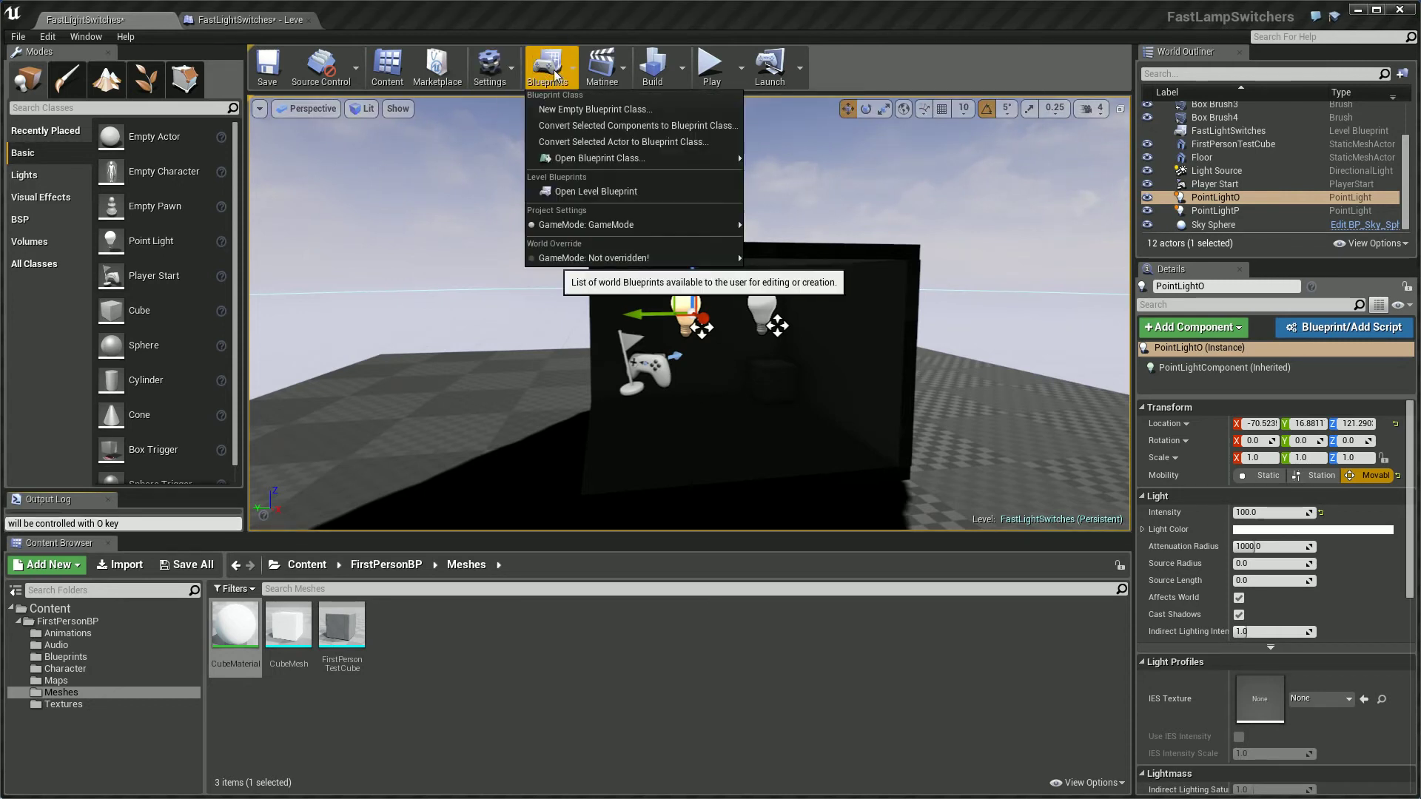
Step: Open the Level Blueprint and delete the old P key, light and Toggle Visibility nodes
{"action": "left_click", "coordinate": [589, 193]}
{"action": "scroll", "coordinate": [439, 424], "scroll_direction": "down", "scroll_amount": 3}
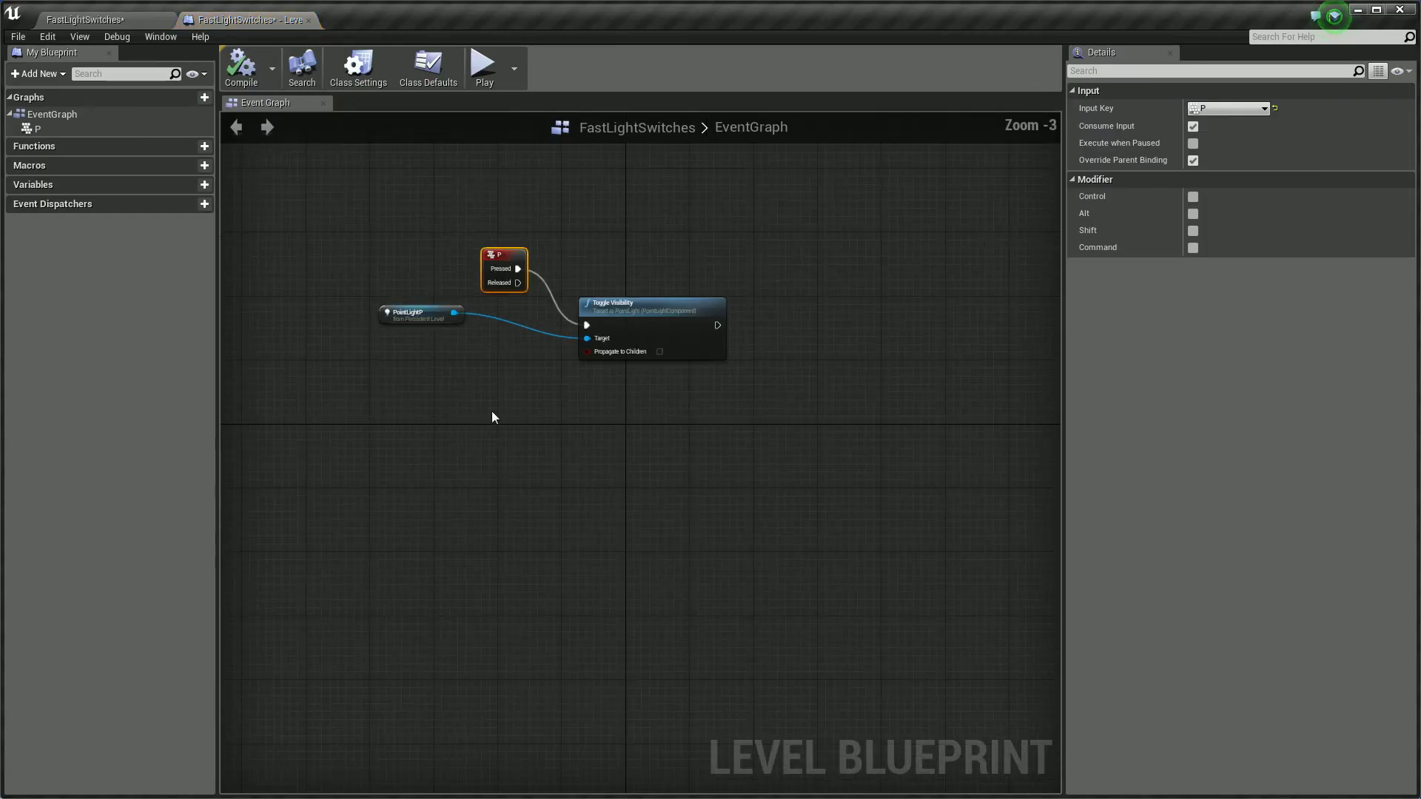
{"action": "left_click_drag", "start_coordinate": [766, 228], "coordinate": [442, 366]}
{"action": "key", "text": "Delete"}
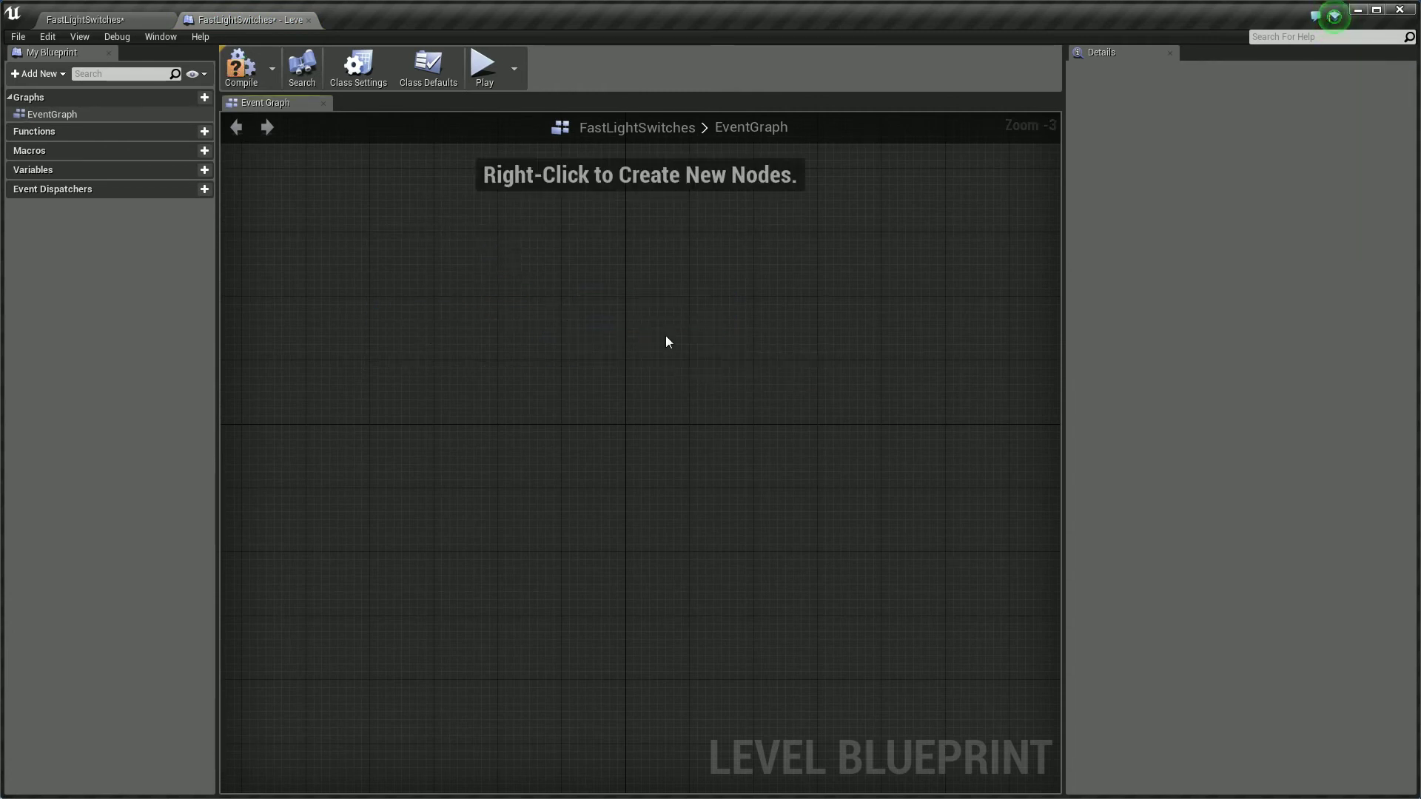
Step: Drag PointLightO and PointLightP together into the Event Graph as reference nodes
{"action": "left_click", "coordinate": [1357, 9]}
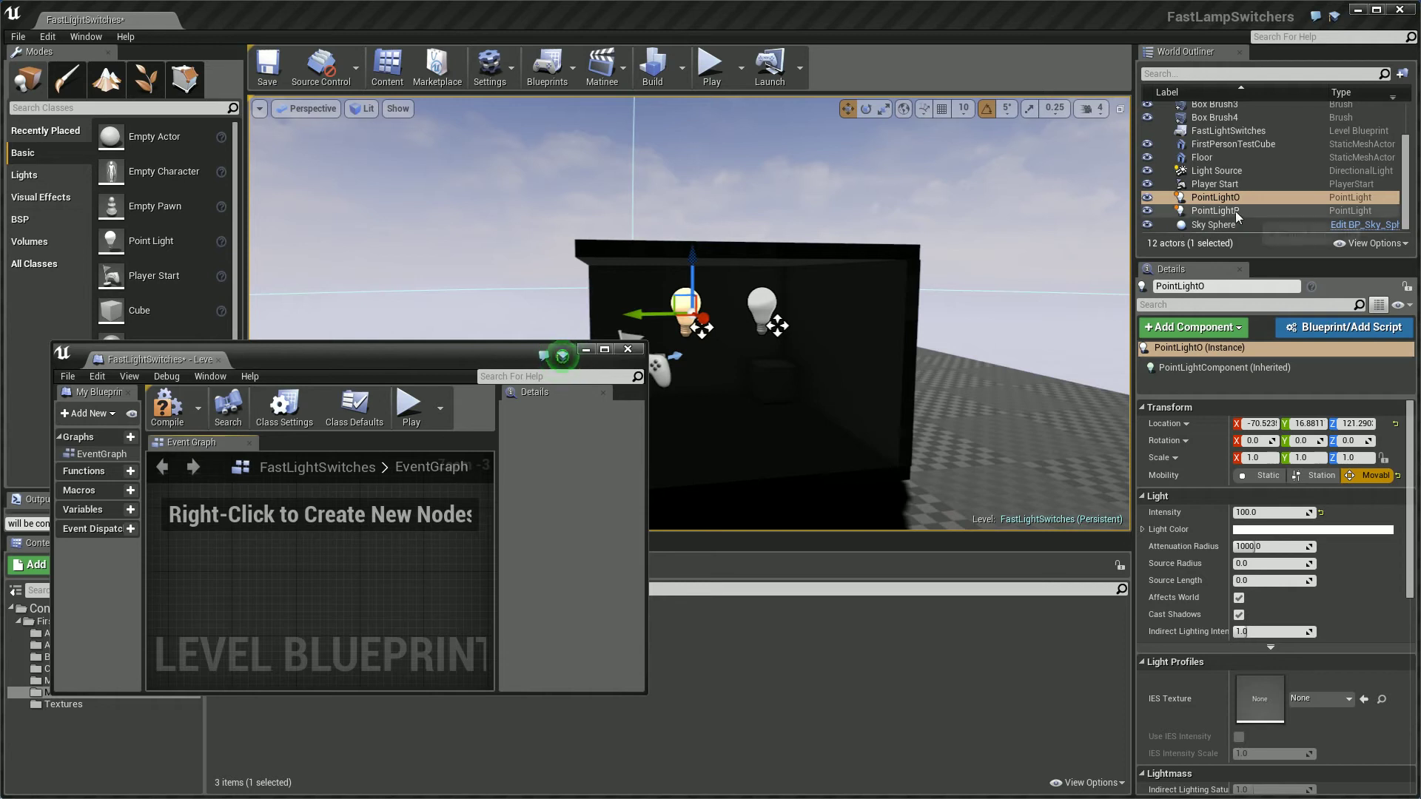
{"action": "left_click", "coordinate": [1239, 198]}
{"action": "left_click", "coordinate": [1238, 211], "text": "ctrl"}
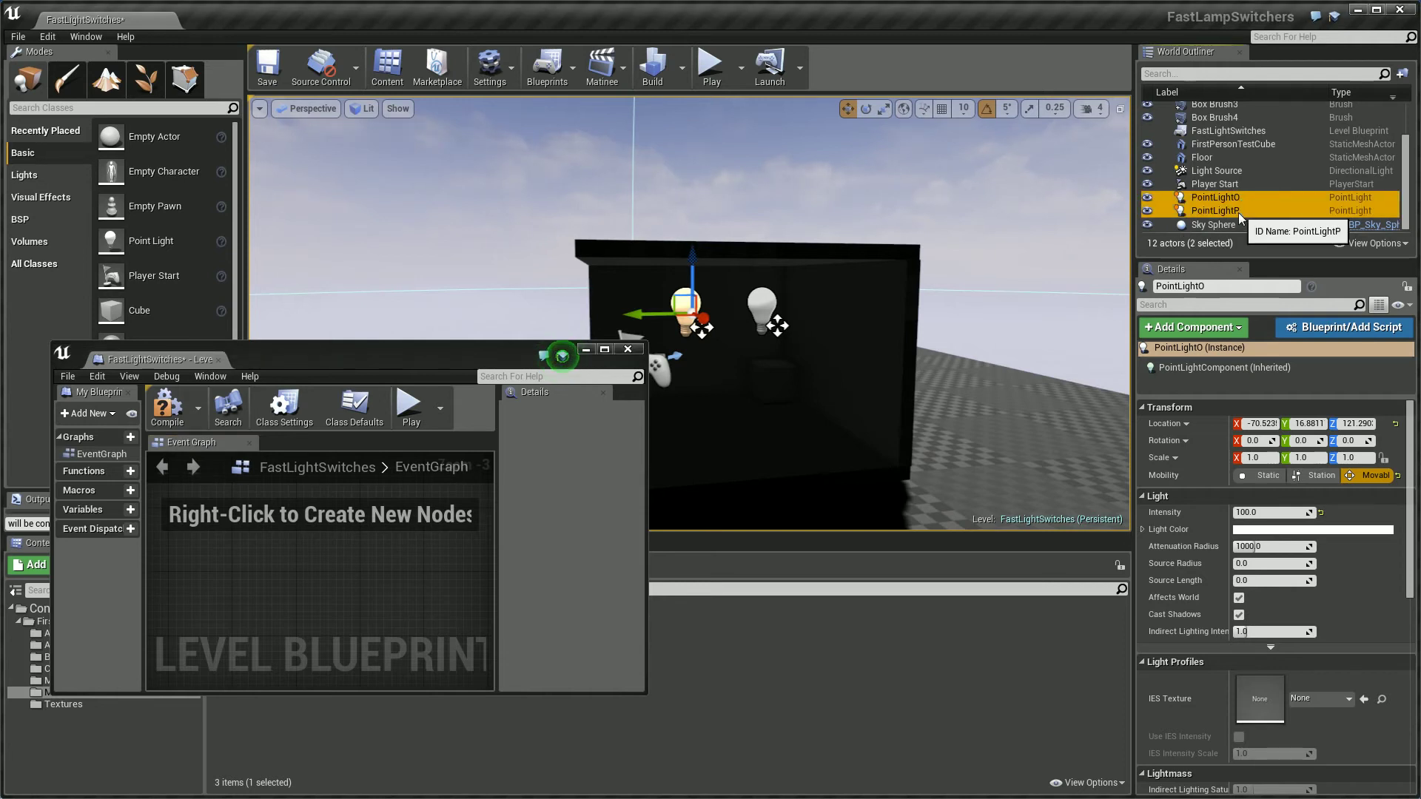
{"action": "left_click_drag", "start_coordinate": [1191, 205], "coordinate": [246, 564]}
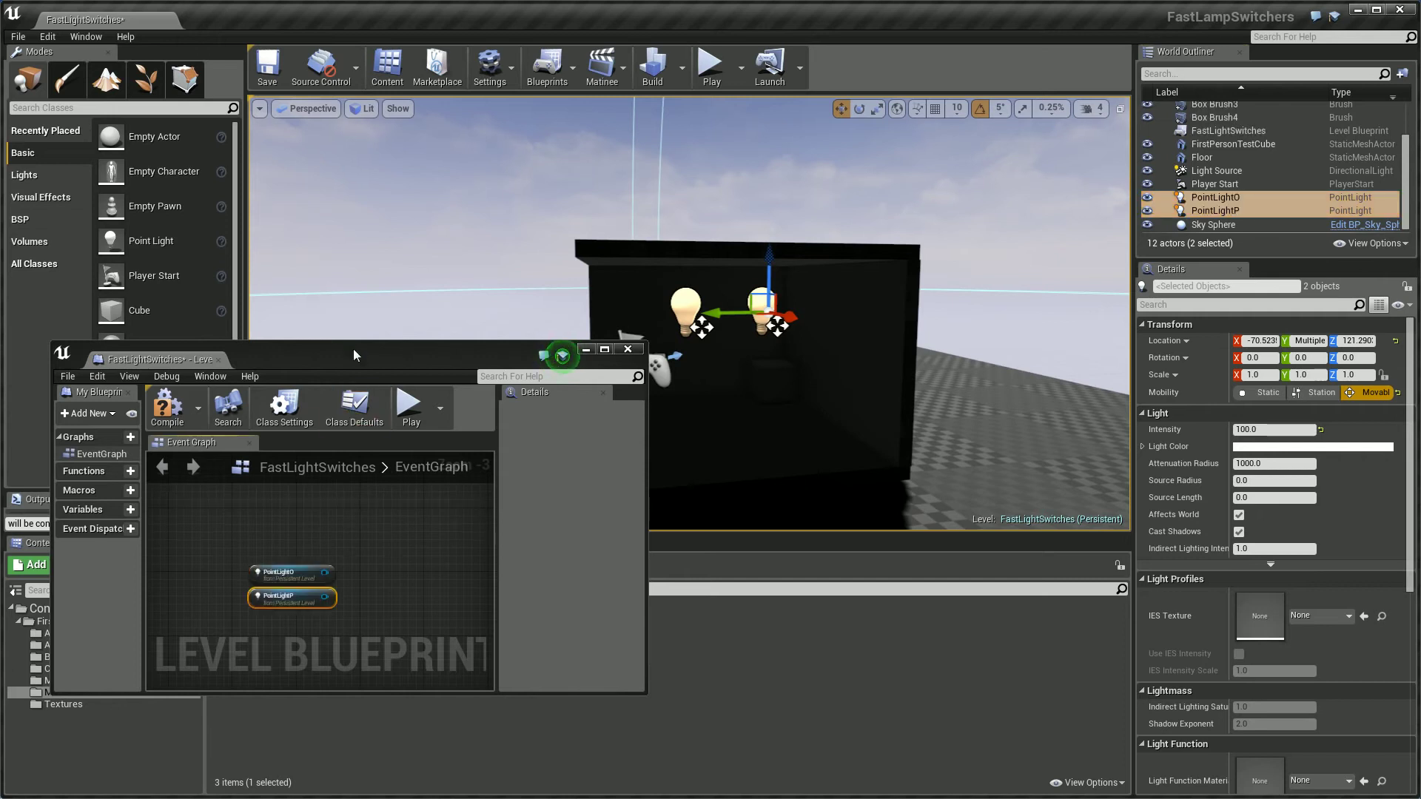
{"action": "left_click_drag", "start_coordinate": [185, 360], "coordinate": [228, 16]}
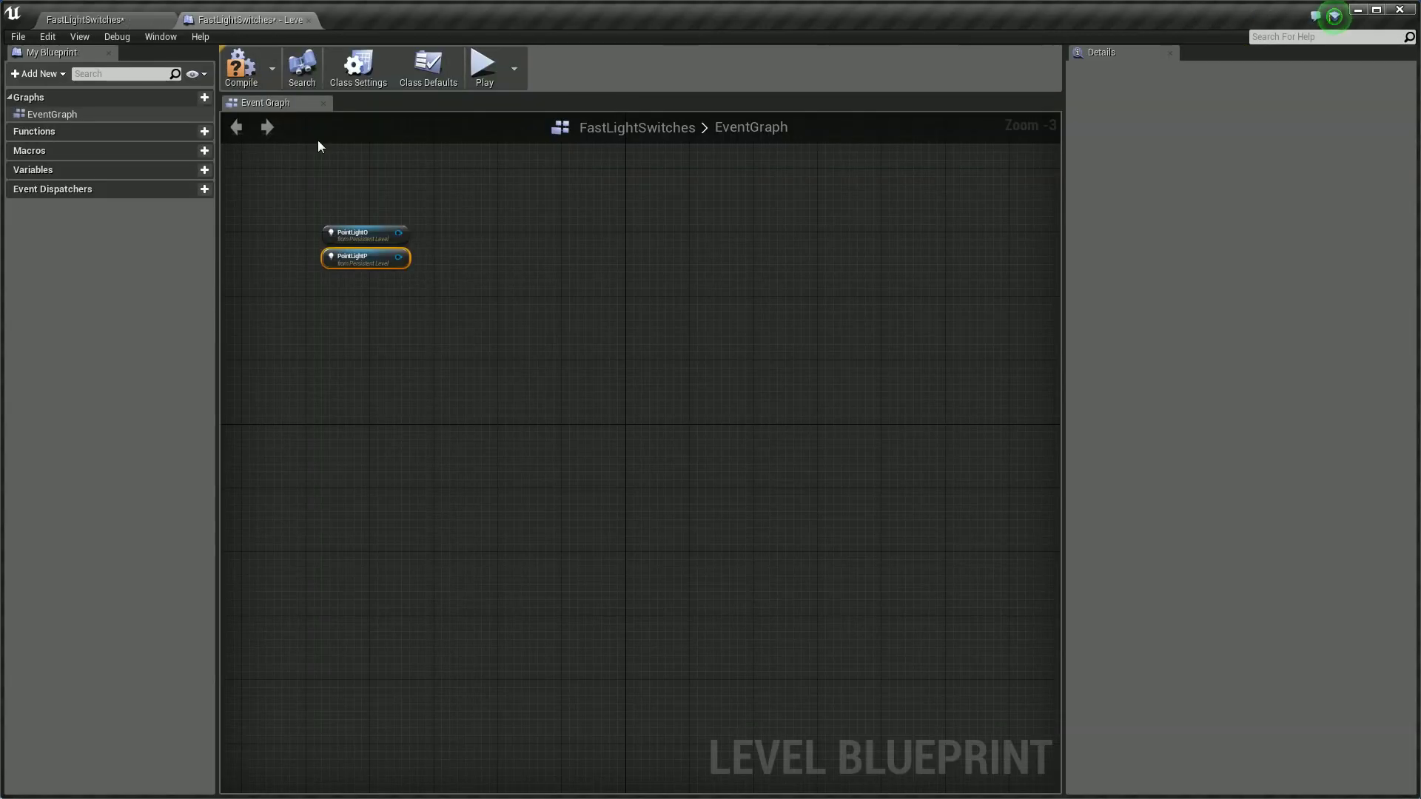
Step: Wire PointLightP into a new Toggle Visibility (PointLightComponent) node
{"action": "scroll", "coordinate": [351, 215], "scroll_direction": "up", "scroll_amount": 3}
{"action": "mouse_move", "coordinate": [450, 283]}
{"action": "left_mouse_down"}
{"action": "mouse_move", "coordinate": [536, 296]}
{"action": "mouse_move", "coordinate": [645, 268]}
{"action": "left_mouse_up"}
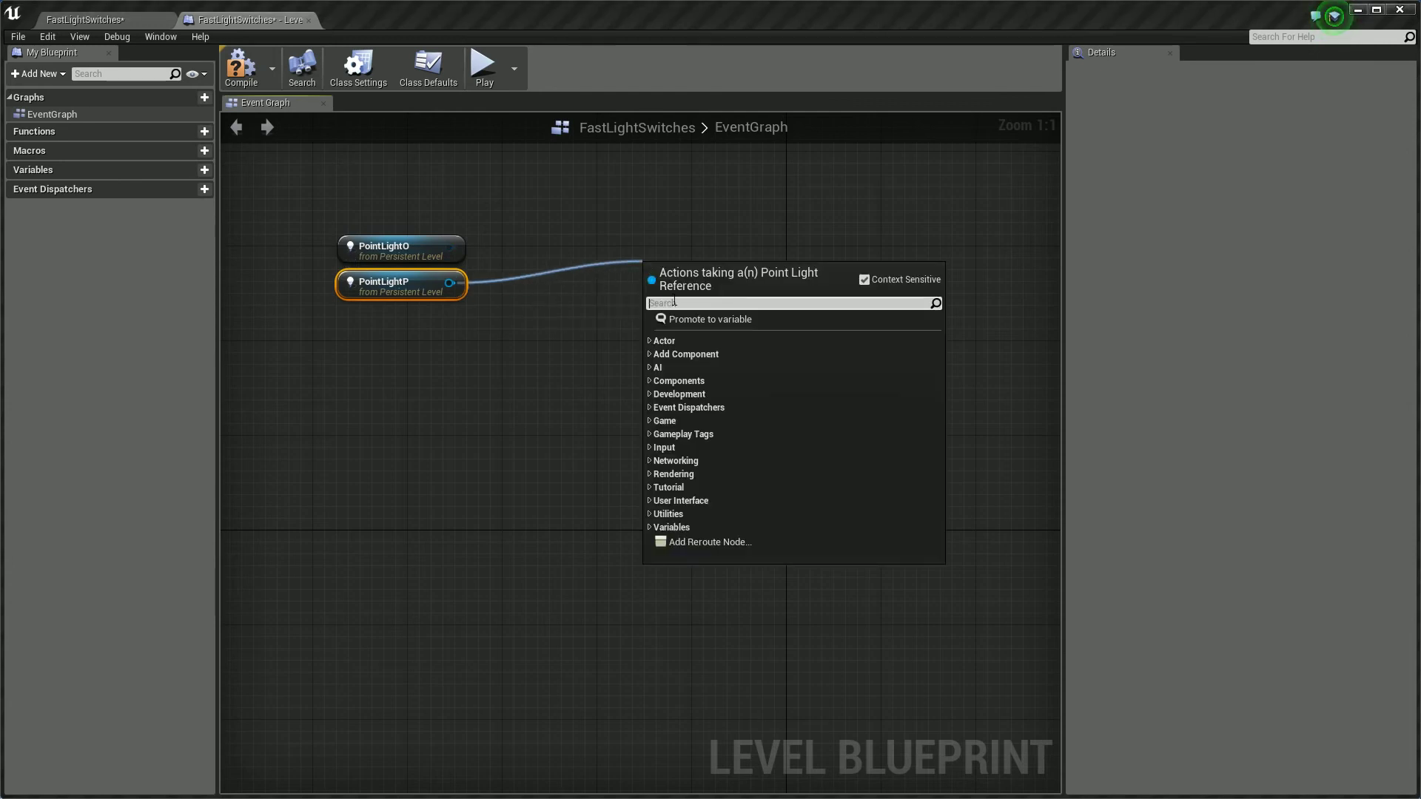
{"action": "type", "text": "toggle"}
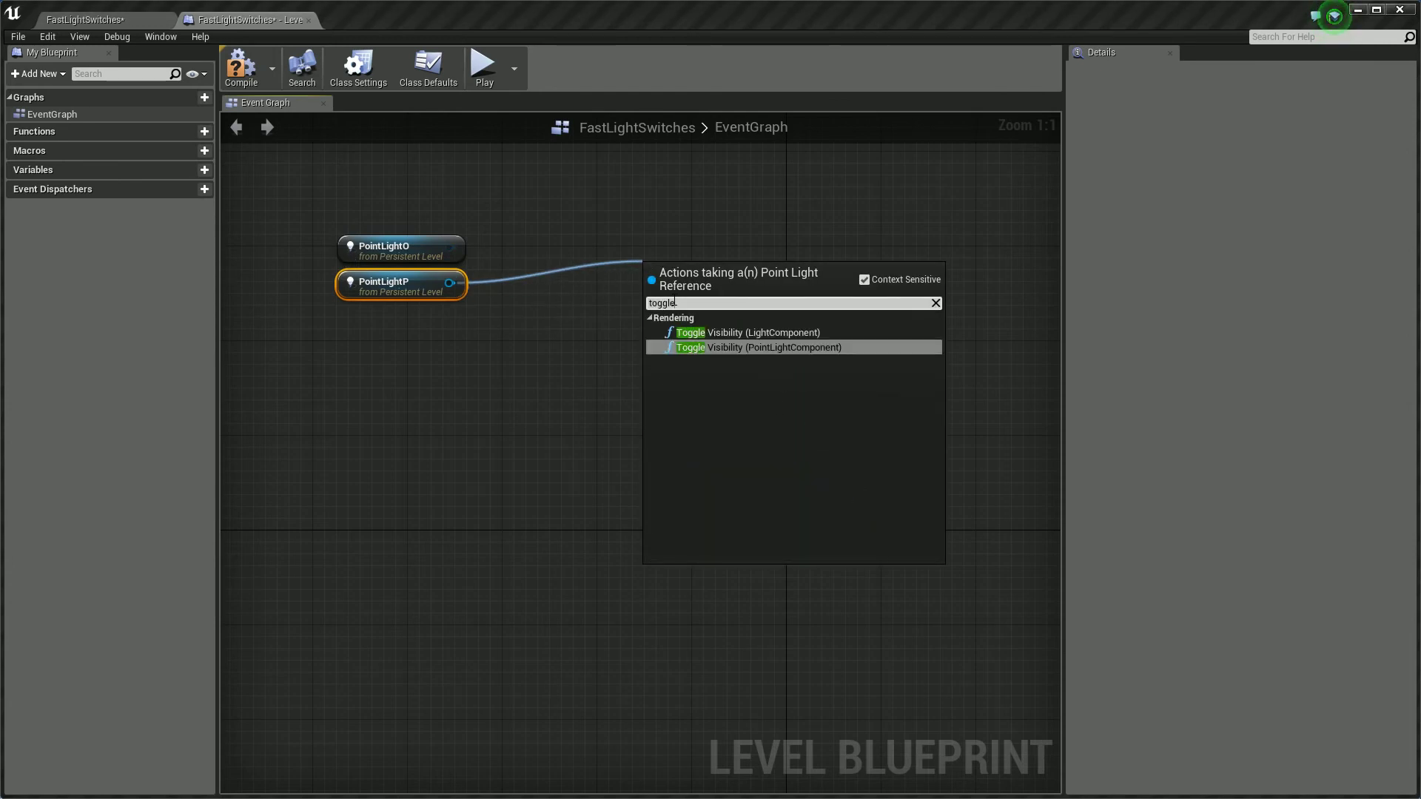
{"action": "key", "text": "Return"}
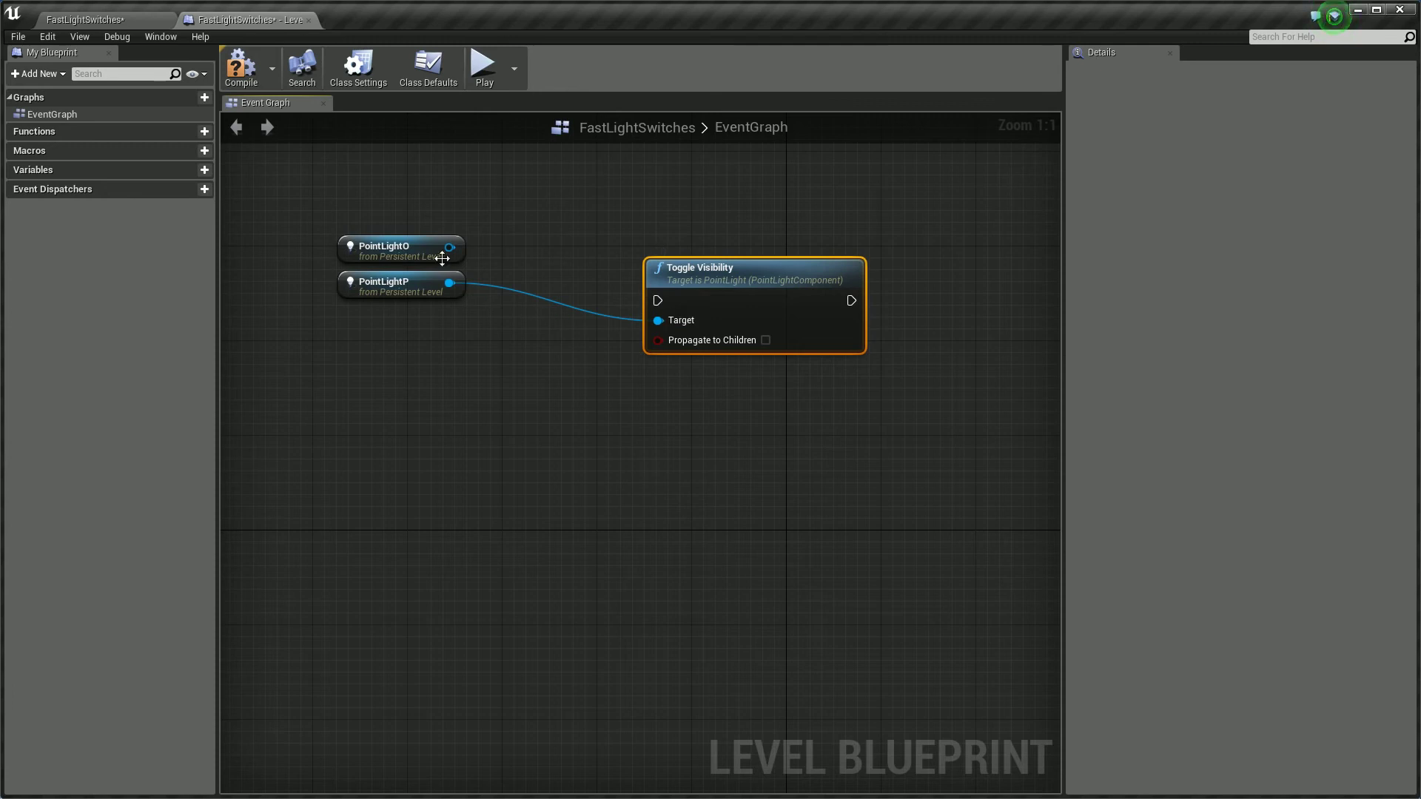
Step: Connect PointLightO to that node's target, then break the PointLightO link again
{"action": "left_click_drag", "start_coordinate": [449, 247], "coordinate": [656, 320]}
{"action": "left_click", "coordinate": [455, 253]}
{"action": "right_click", "coordinate": [455, 253]}
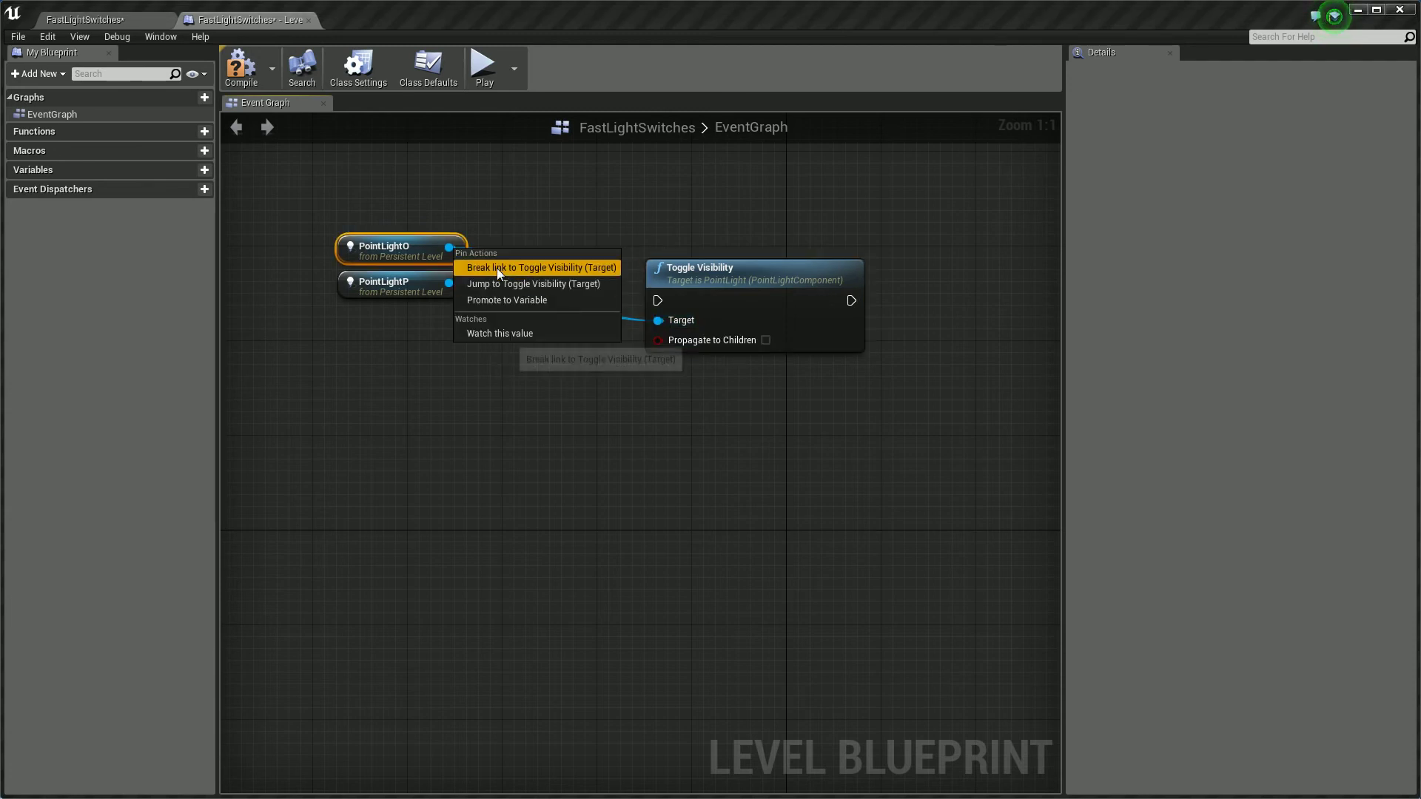
{"action": "left_click", "coordinate": [496, 268]}
Step: Move the Toggle Visibility node lower and duplicate it
{"action": "left_click_drag", "start_coordinate": [719, 270], "coordinate": [707, 329]}
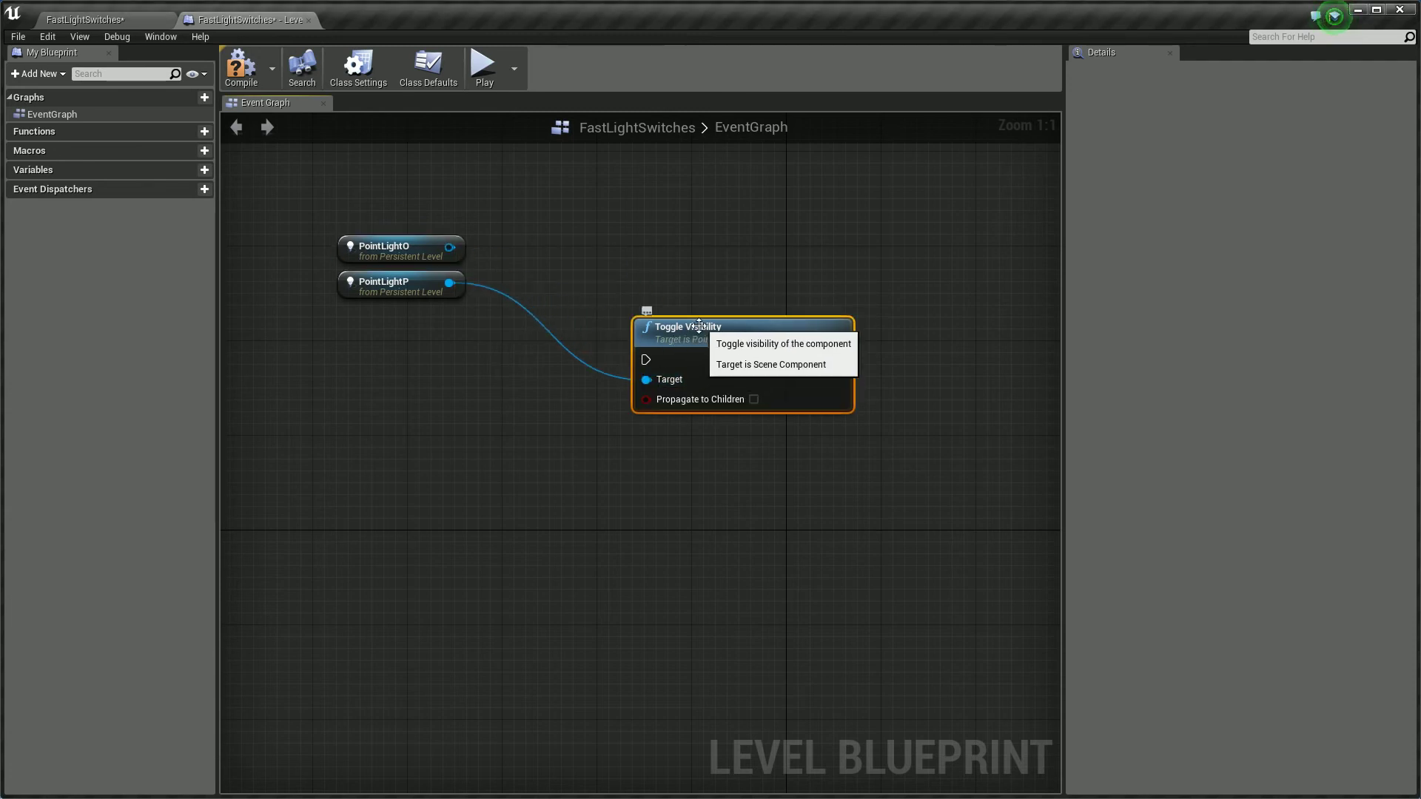
{"action": "right_click", "coordinate": [706, 329]}
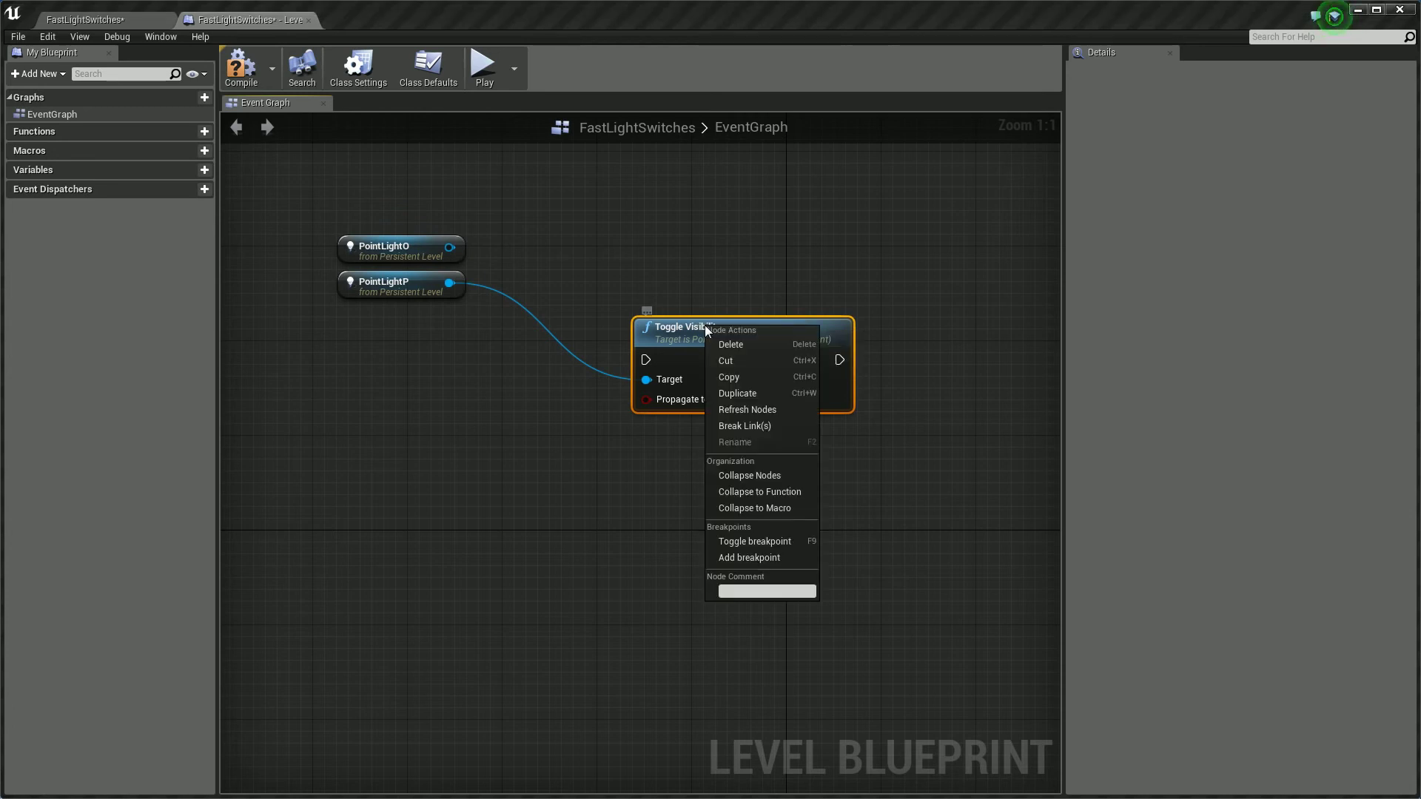
{"action": "left_click", "coordinate": [737, 392]}
Step: Place the duplicate Toggle Visibility above the first and wire PointLightO to its Target
{"action": "left_click_drag", "start_coordinate": [767, 344], "coordinate": [661, 190]}
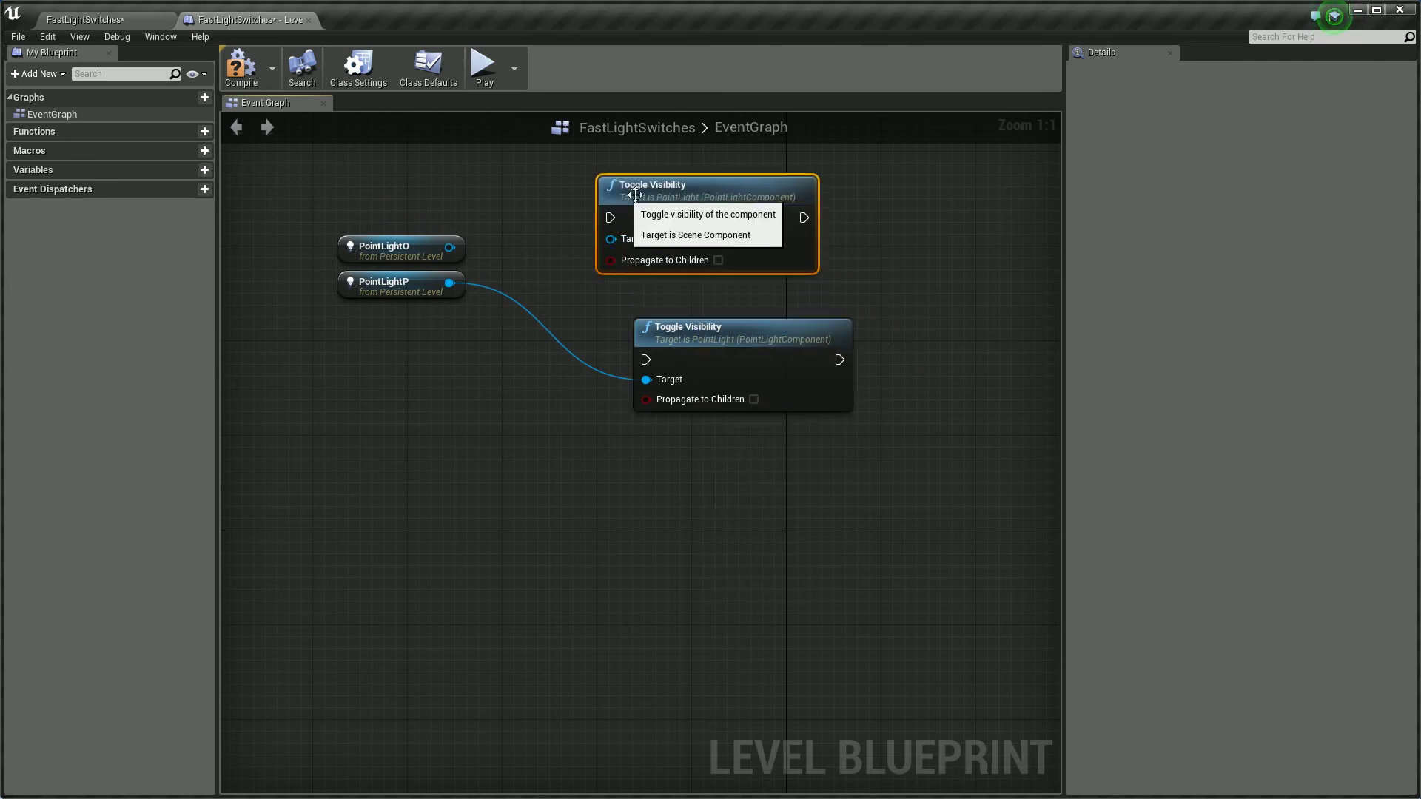
{"action": "left_click_drag", "start_coordinate": [450, 248], "coordinate": [611, 238]}
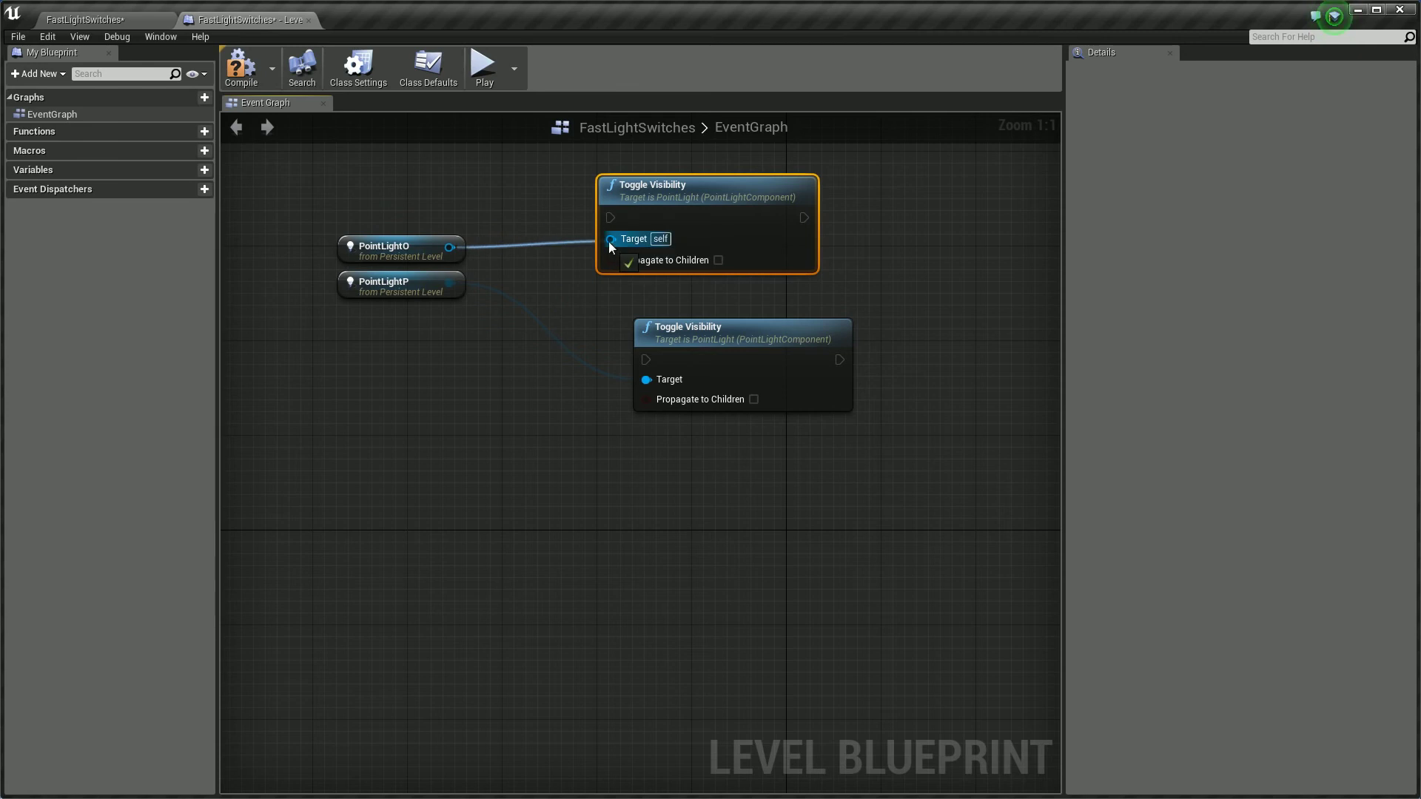
{"action": "left_click_drag", "start_coordinate": [449, 282], "coordinate": [646, 379]}
Step: Add O and P key events driving the upper and lower Toggle Visibility nodes
{"action": "left_click_drag", "start_coordinate": [611, 217], "coordinate": [467, 180]}
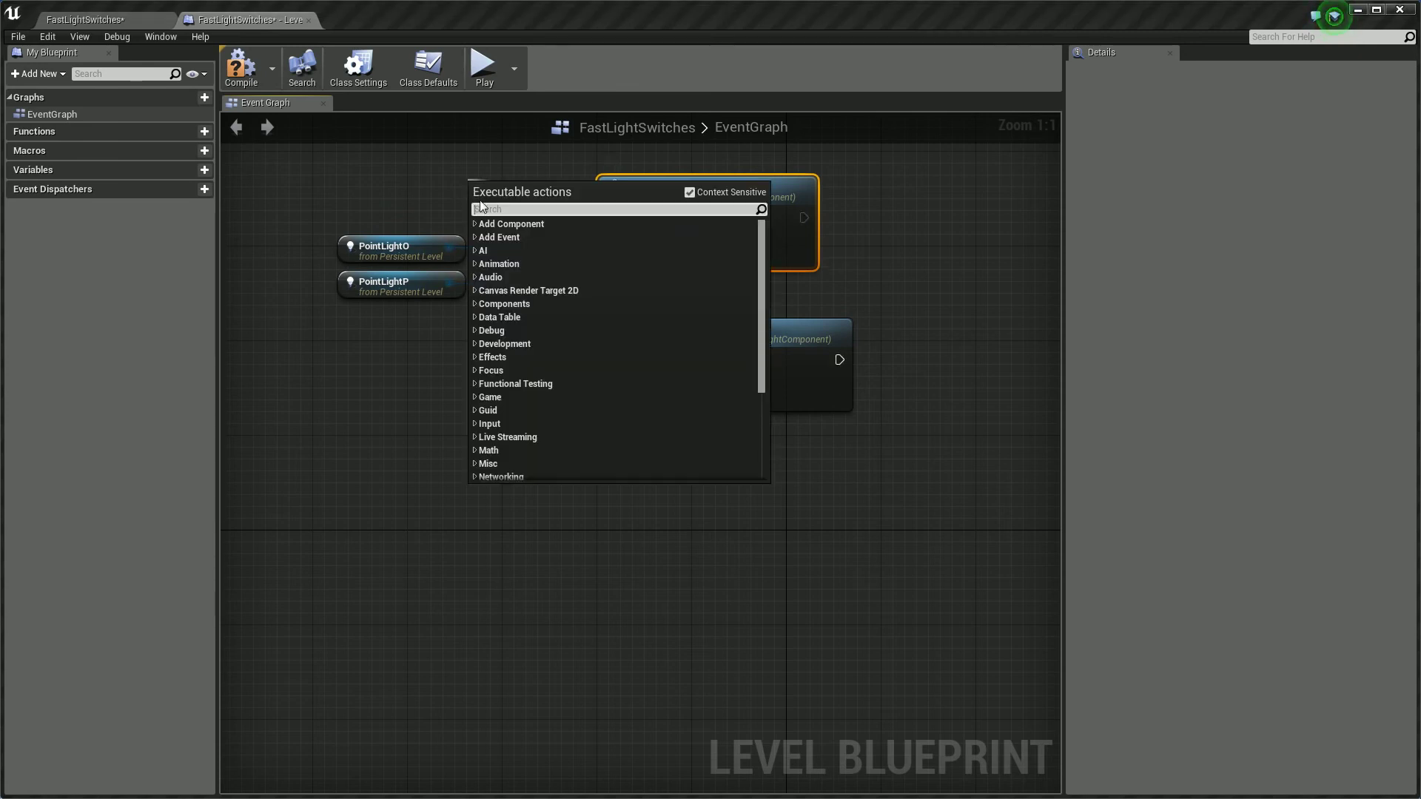
{"action": "type", "text": "key"}
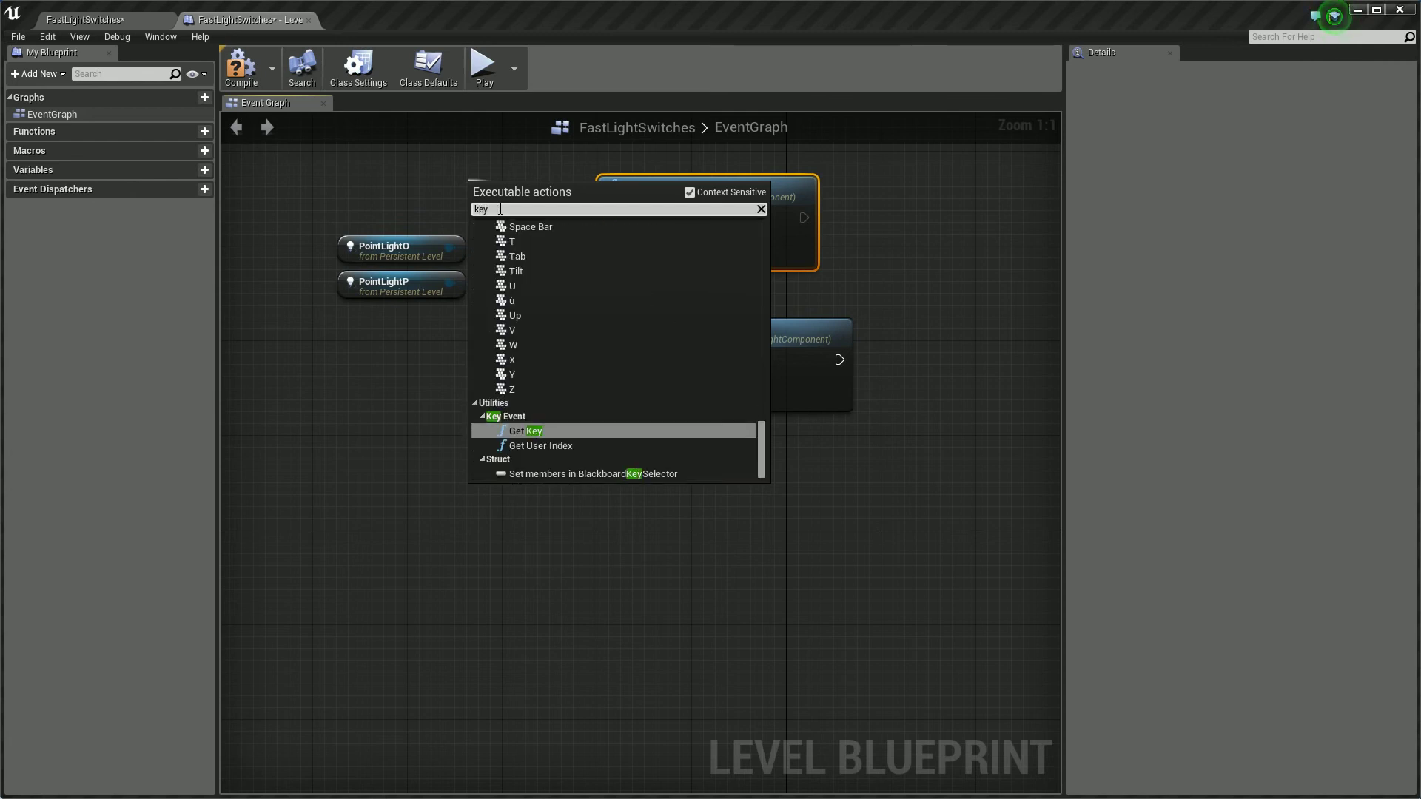
{"action": "type", "text": " O"}
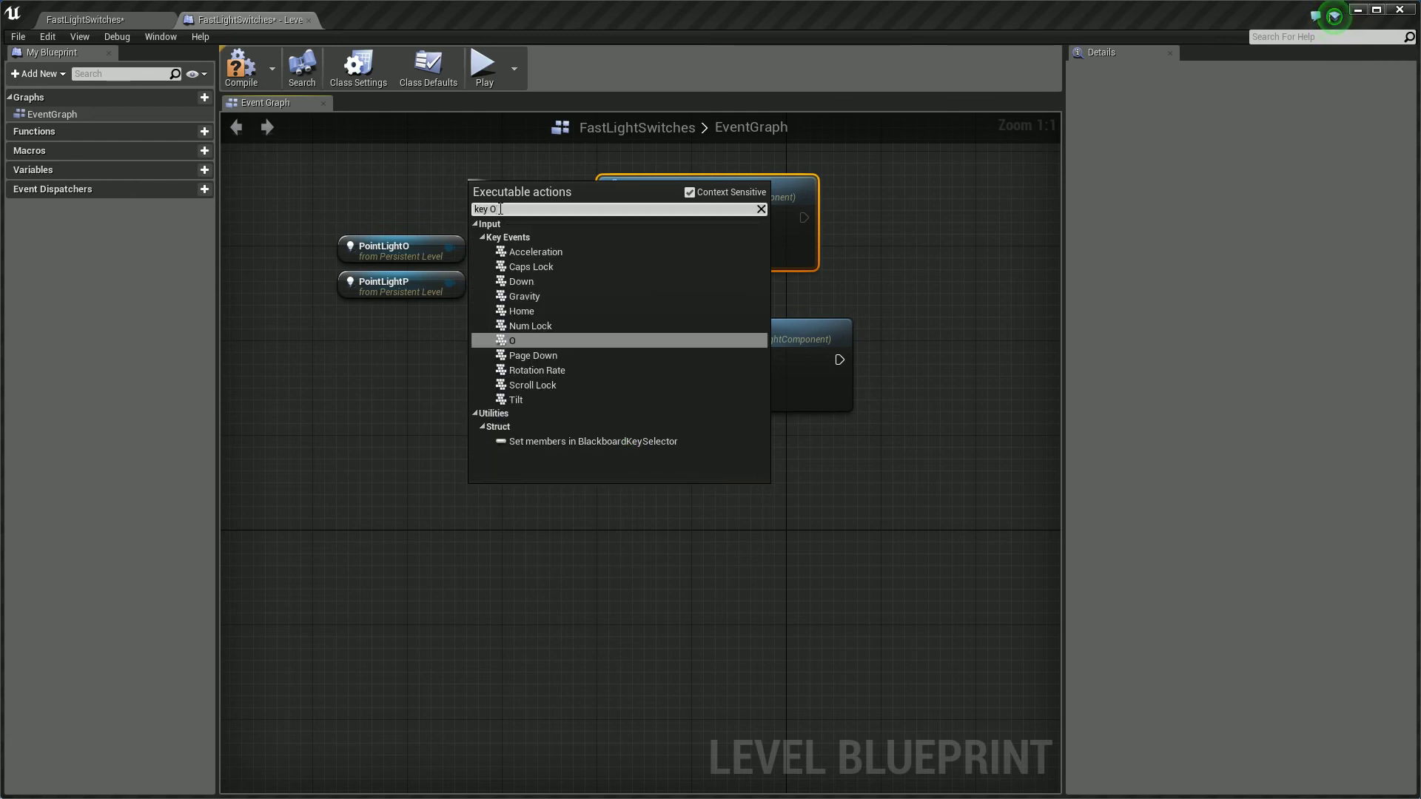
{"action": "key", "text": "Return"}
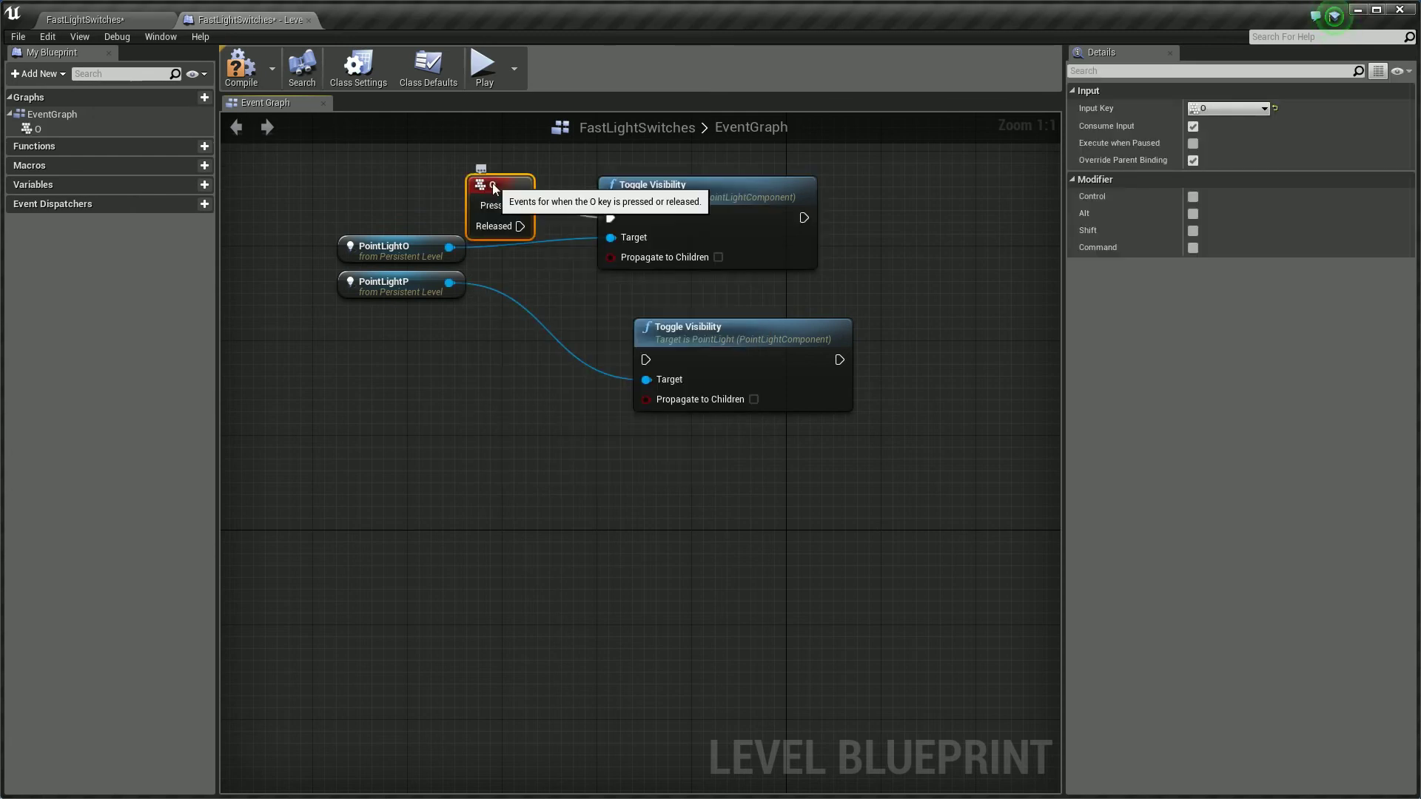
{"action": "left_click_drag", "start_coordinate": [446, 274], "coordinate": [435, 356]}
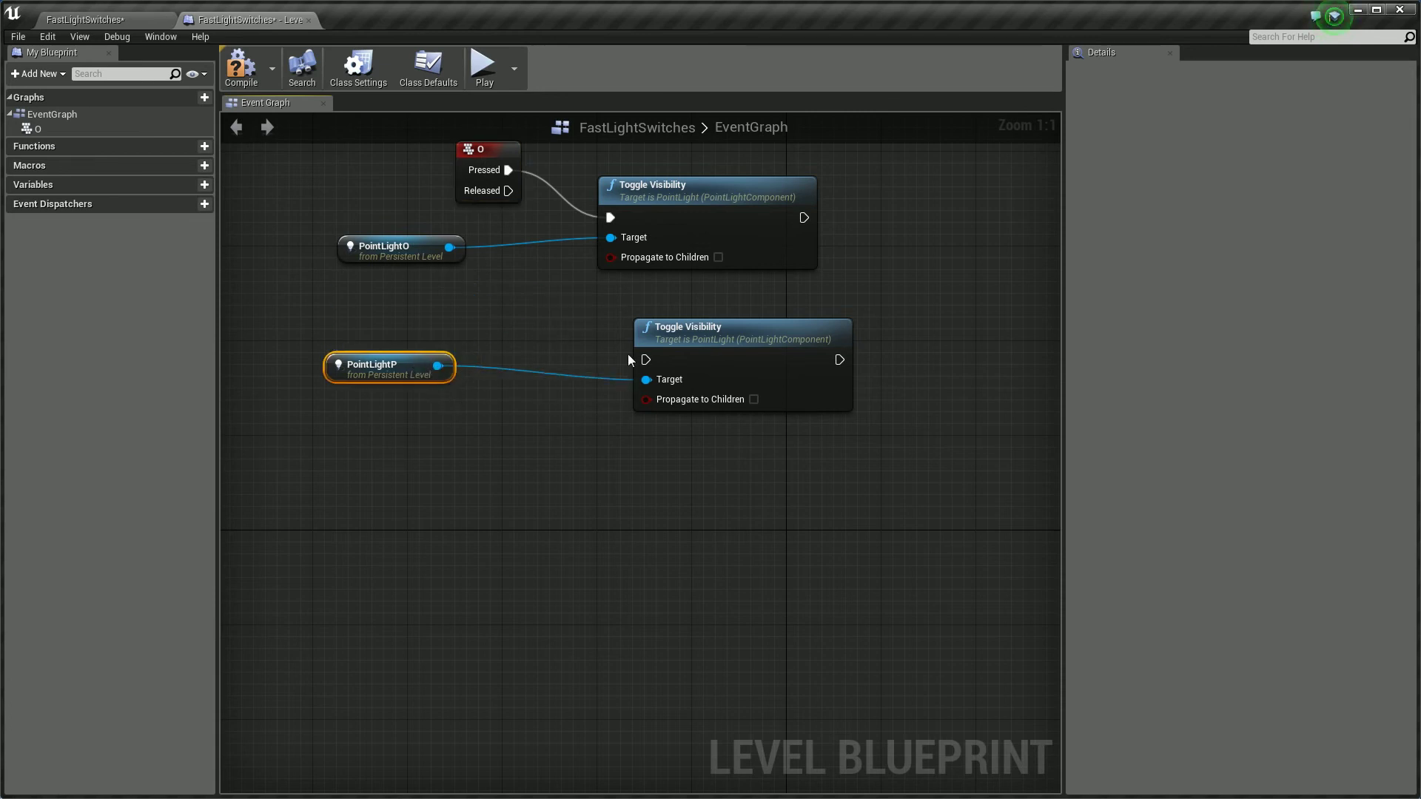
{"action": "left_click_drag", "start_coordinate": [649, 359], "coordinate": [533, 339]}
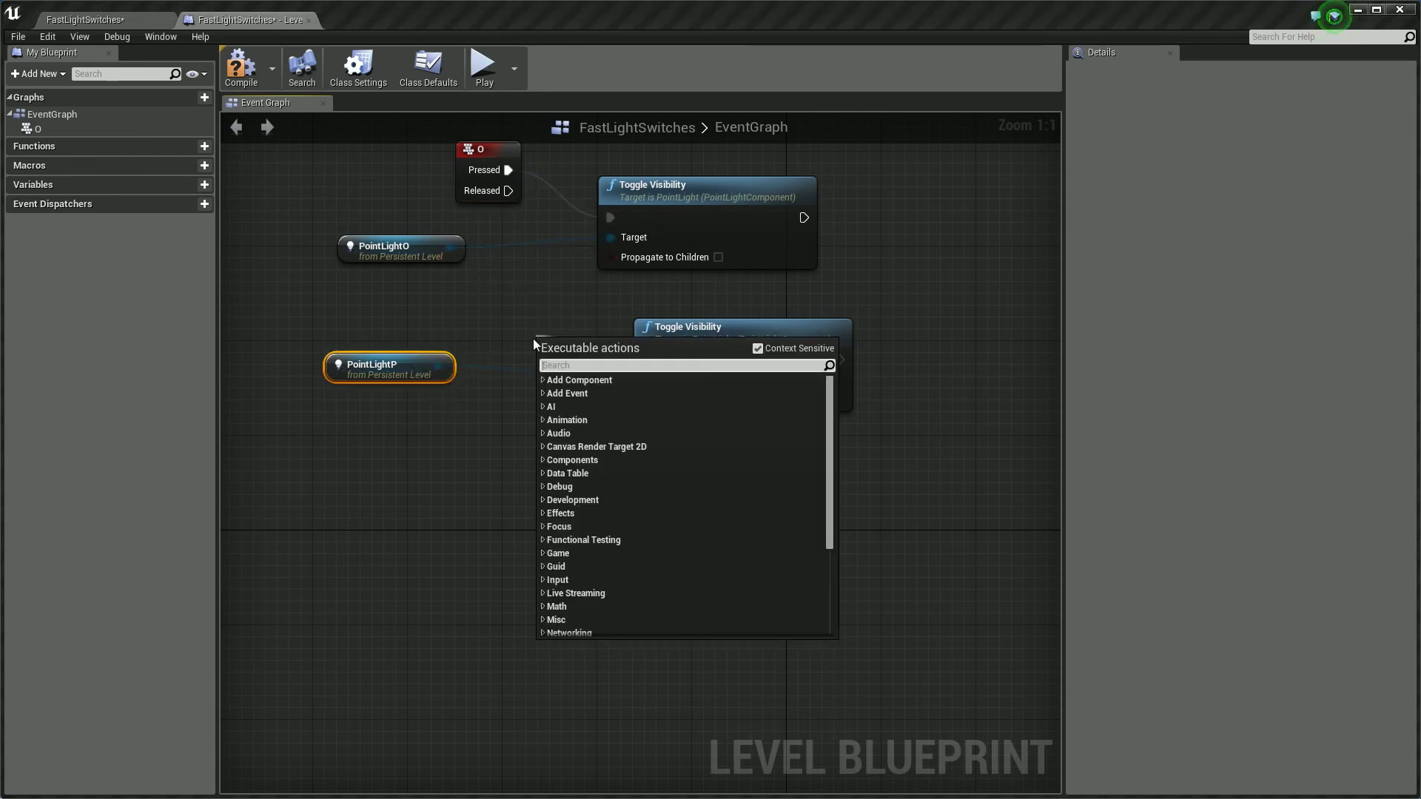
{"action": "type", "text": "key p"}
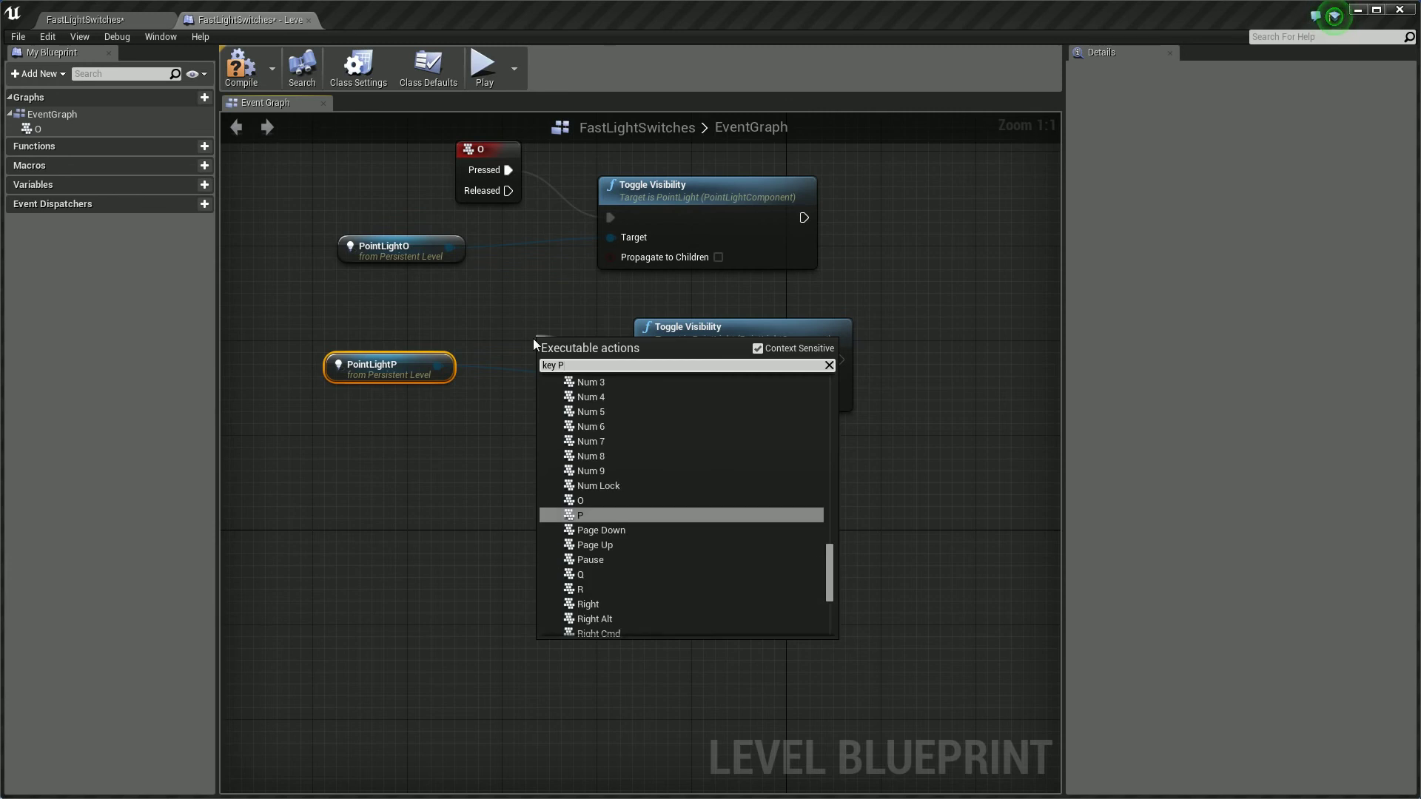
{"action": "key", "text": "Return"}
Step: Compile the Level Blueprint and return to the level view
{"action": "scroll", "coordinate": [500, 460], "scroll_direction": "down", "scroll_amount": 2}
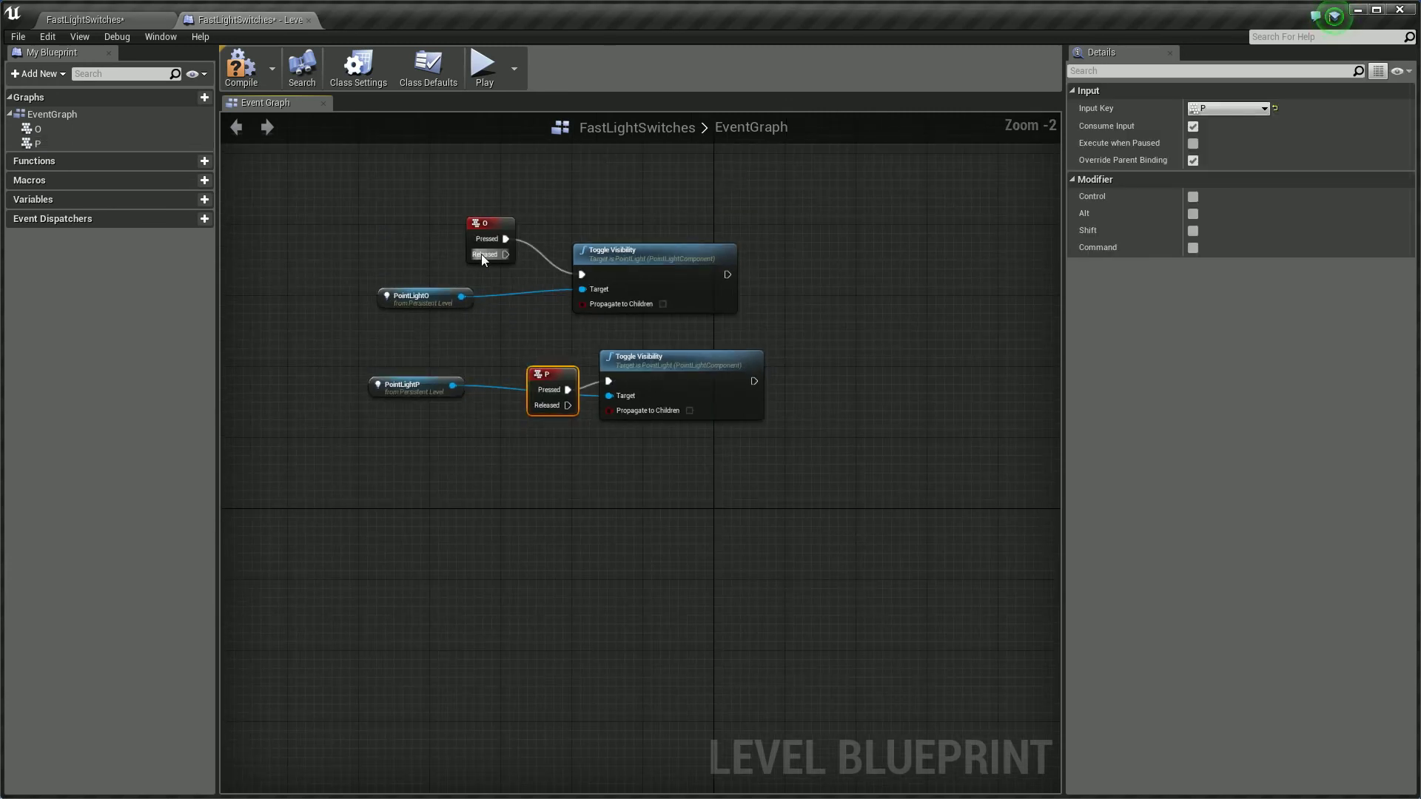
{"action": "left_click", "coordinate": [242, 68]}
{"action": "left_click", "coordinate": [78, 20]}
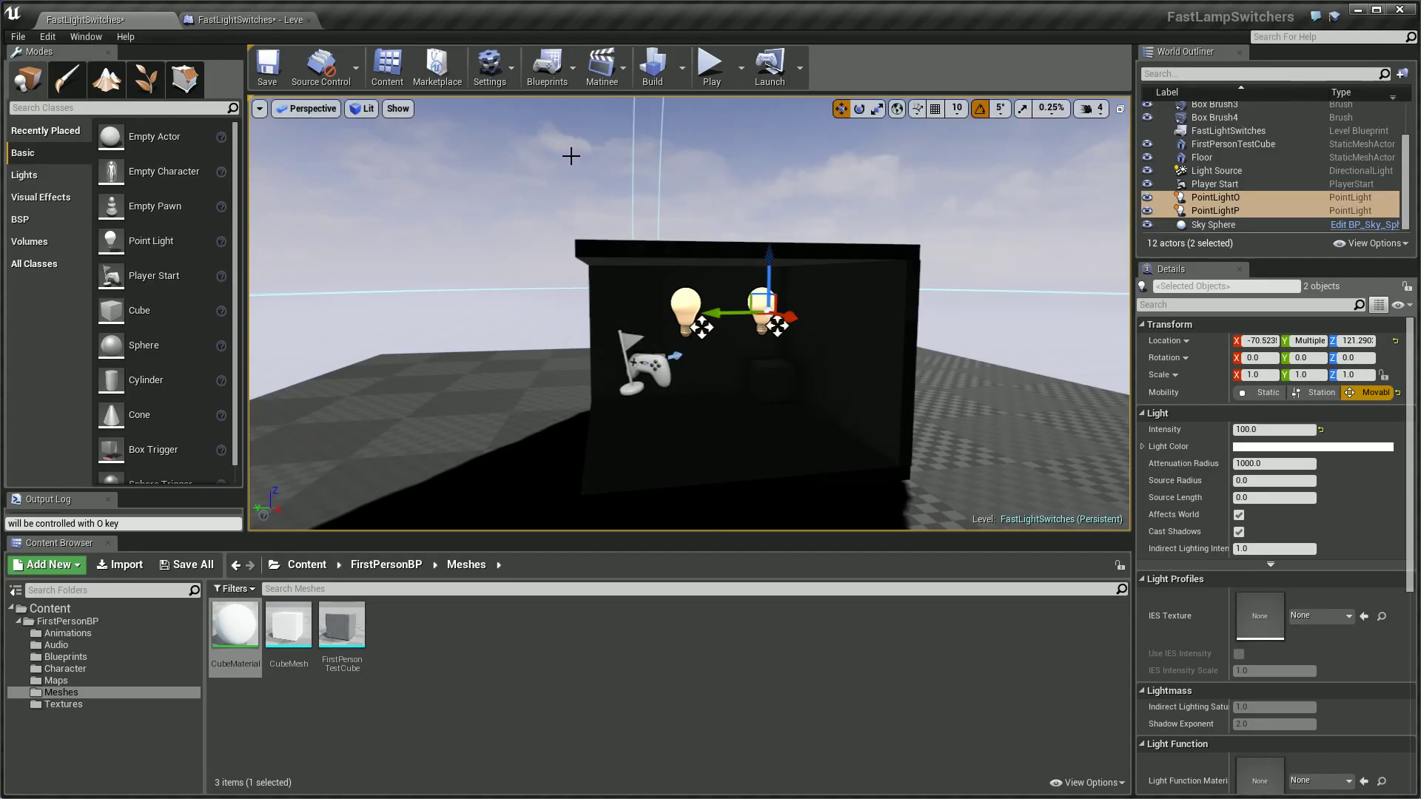
{"action": "left_click", "coordinate": [714, 77]}
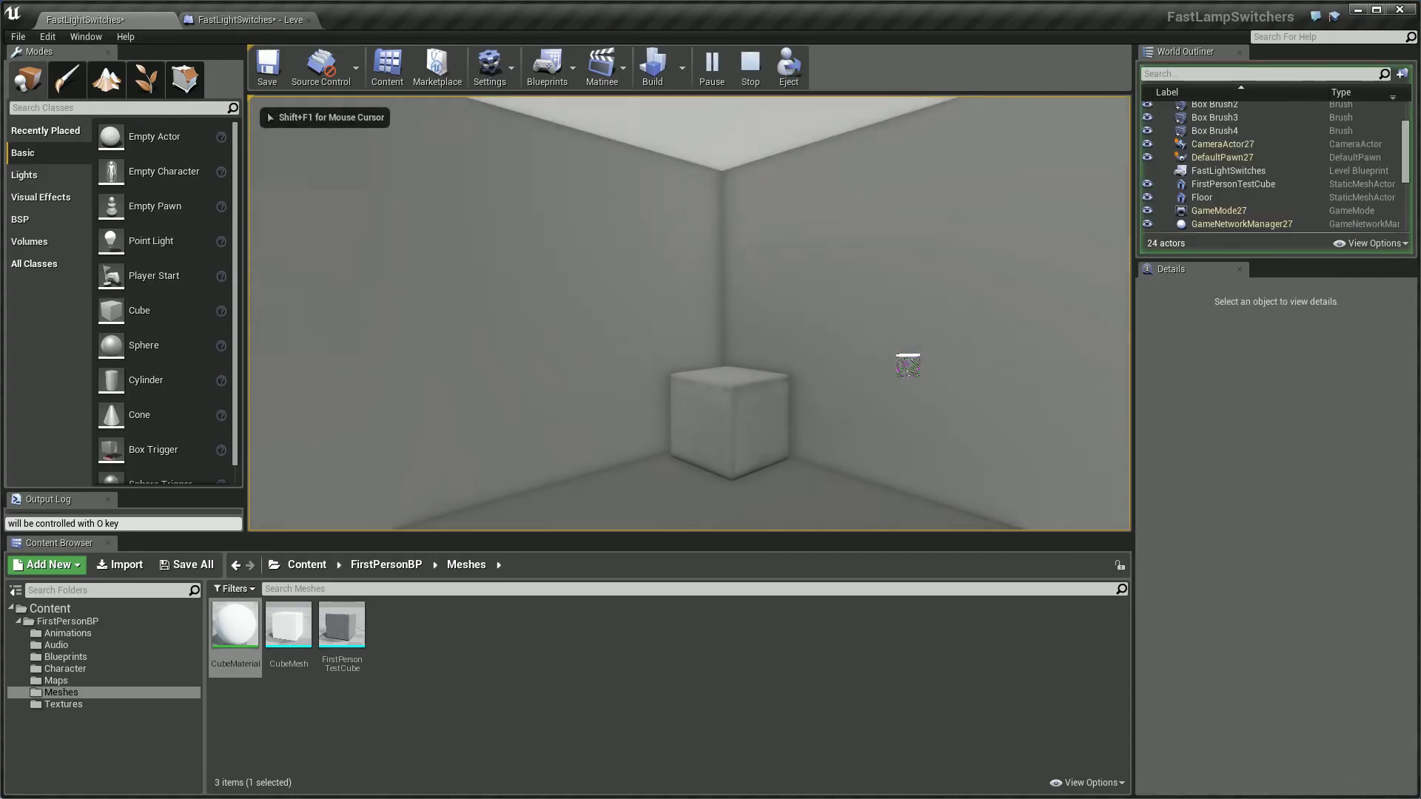
{"action": "key", "text": "o"}
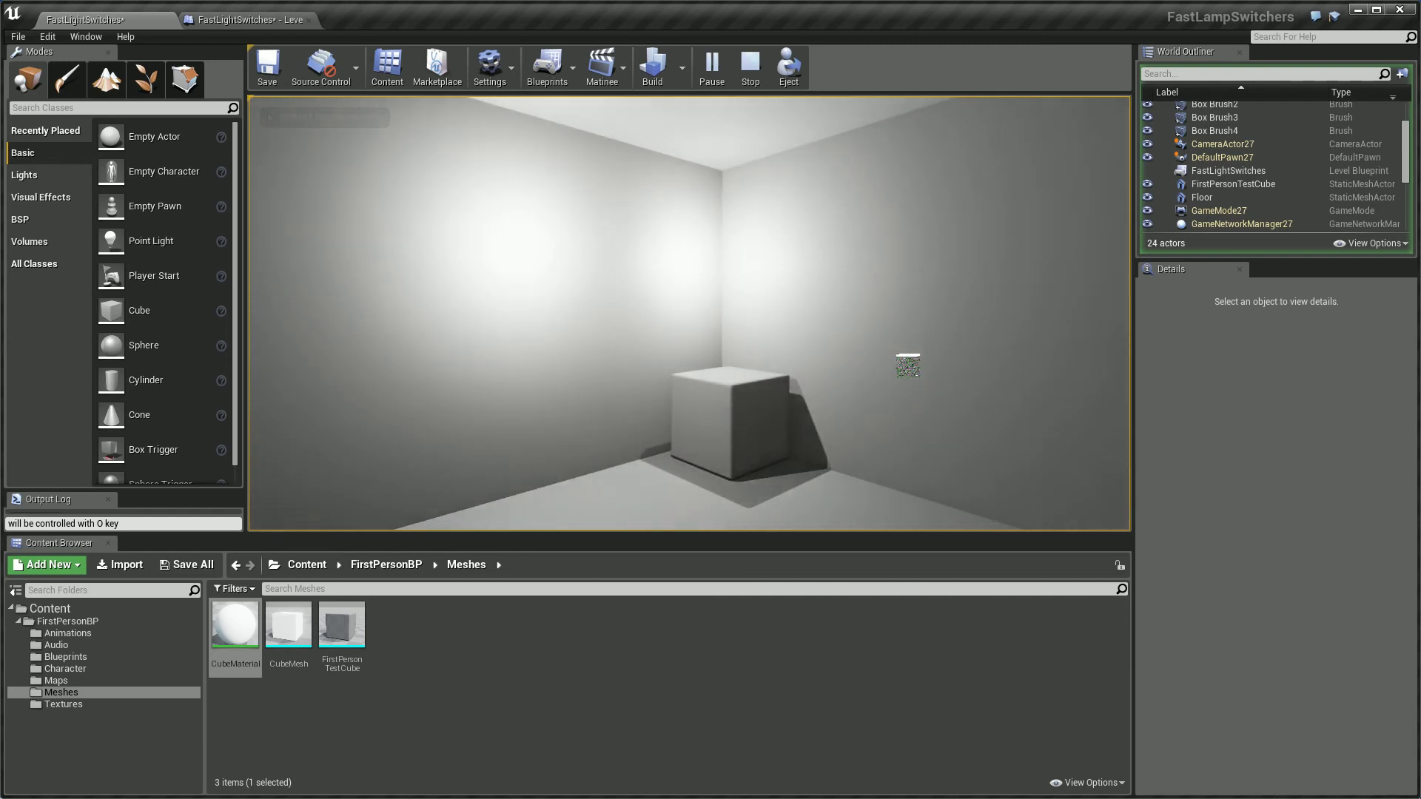
{"action": "key", "text": "o"}
{"action": "key", "text": "Escape"}
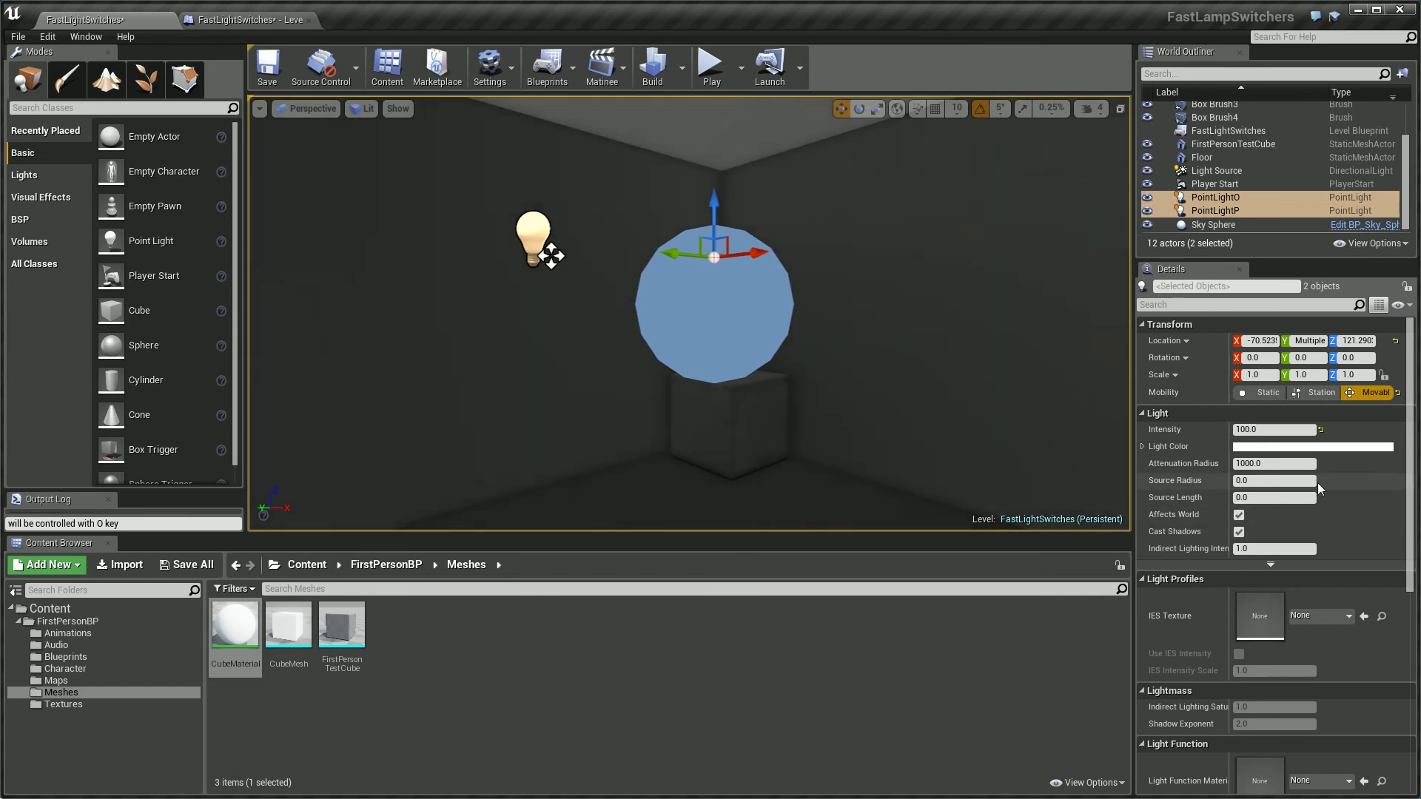
Step: Set the Light Color of both selected point lights to pure red
{"action": "left_click", "coordinate": [1258, 446]}
{"action": "left_click", "coordinate": [1193, 554]}
{"action": "left_click", "coordinate": [1213, 572]}
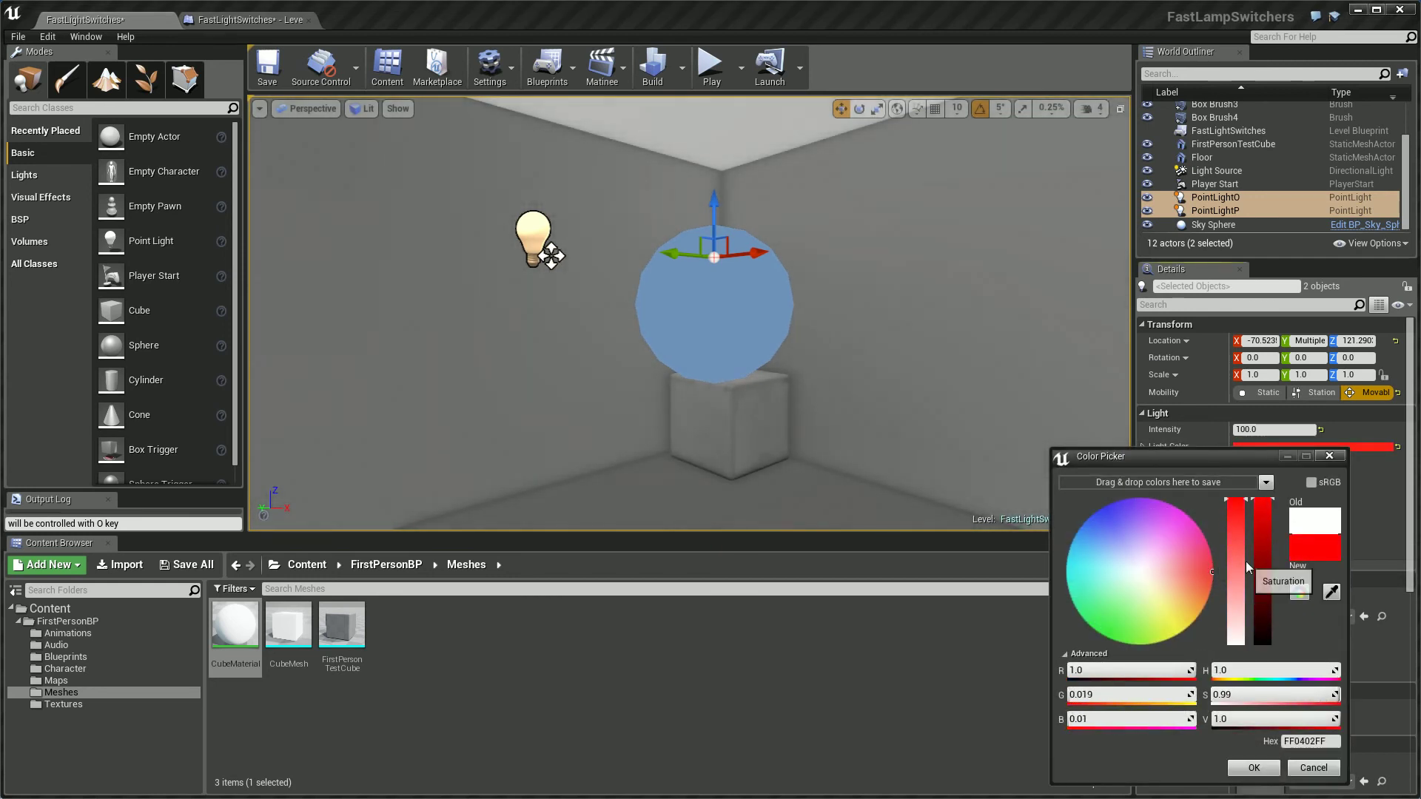
{"action": "left_click", "coordinate": [1250, 765]}
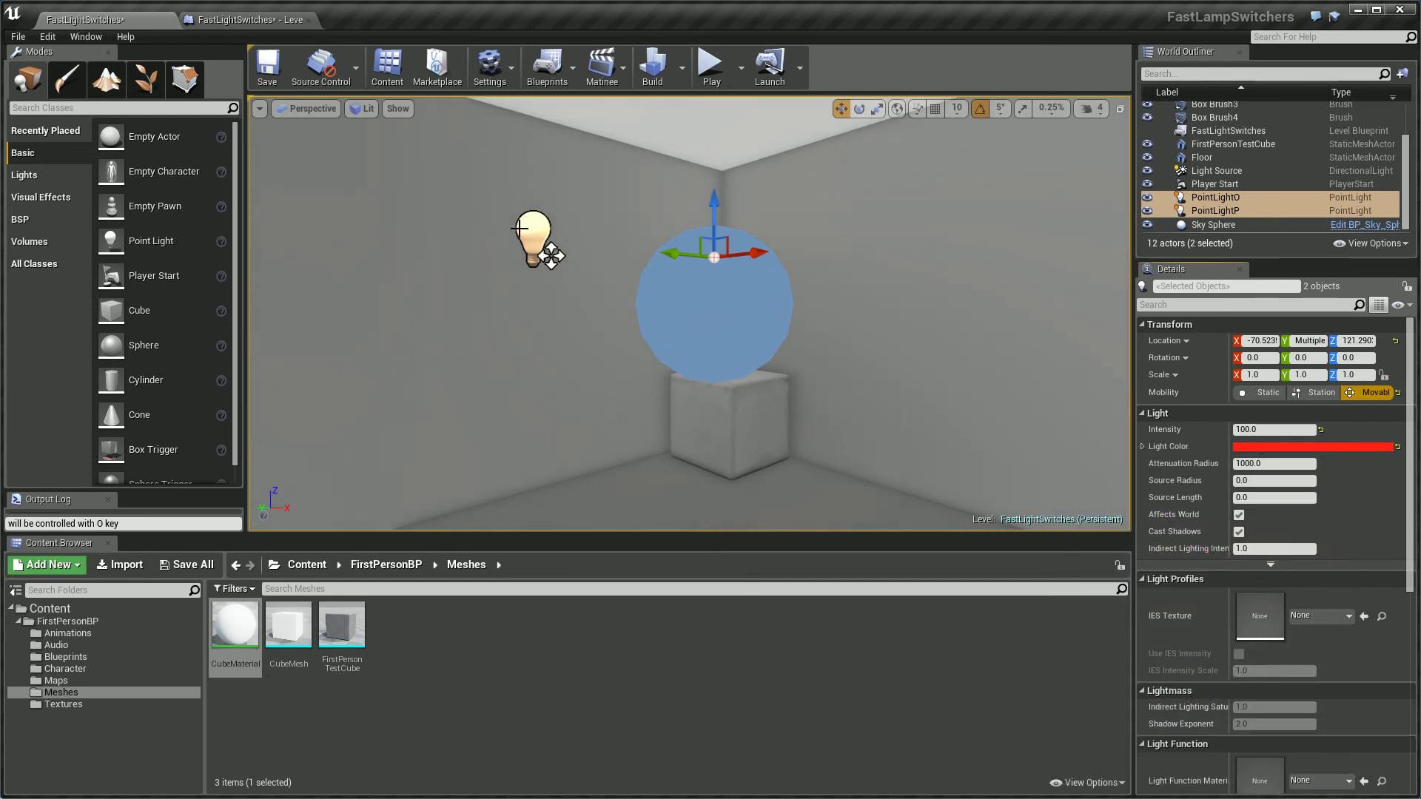
Step: Change PointLightO alone to yellow-green (DDFF33), then start a play session to test
{"action": "left_click", "coordinate": [1215, 197]}
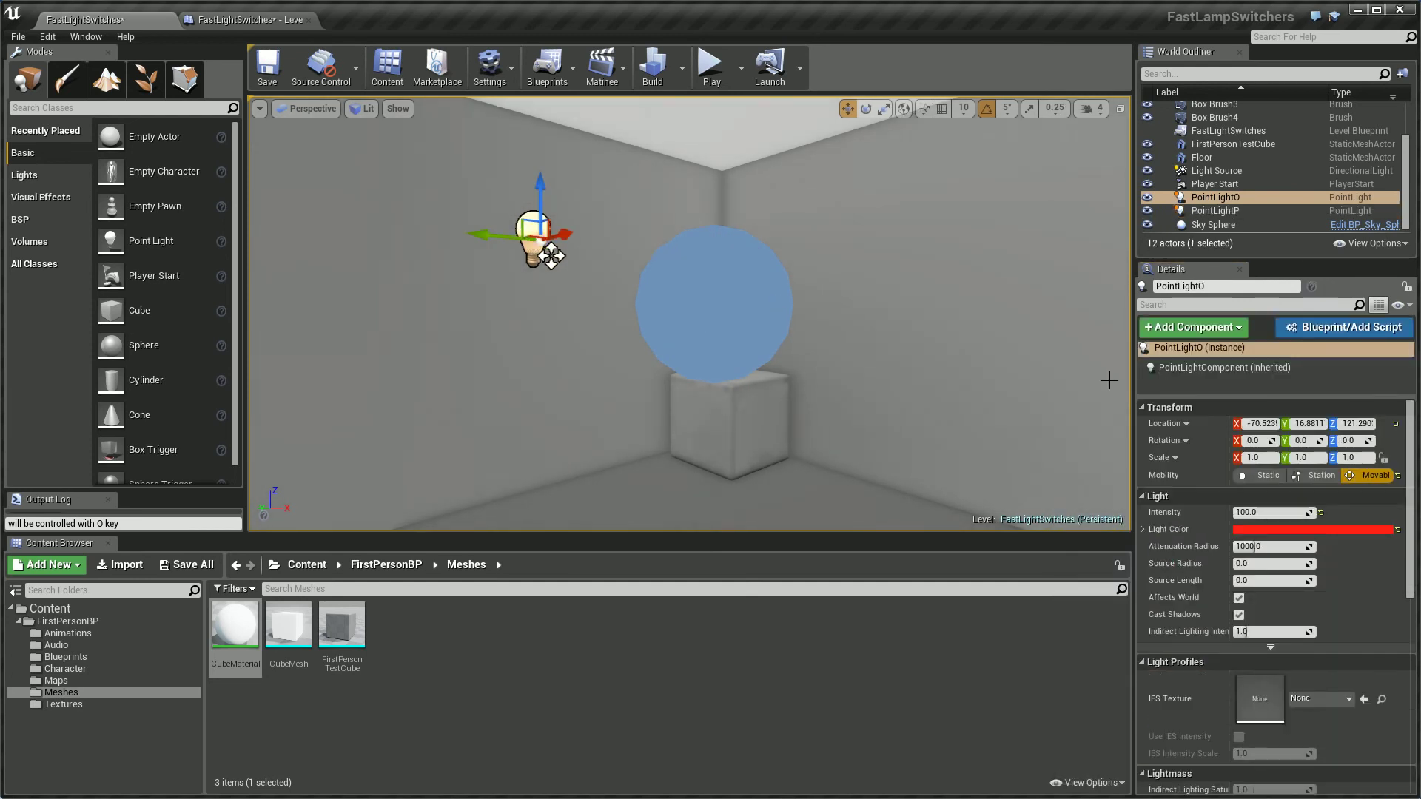
{"action": "left_click", "coordinate": [1270, 527]}
{"action": "left_click", "coordinate": [1153, 640]}
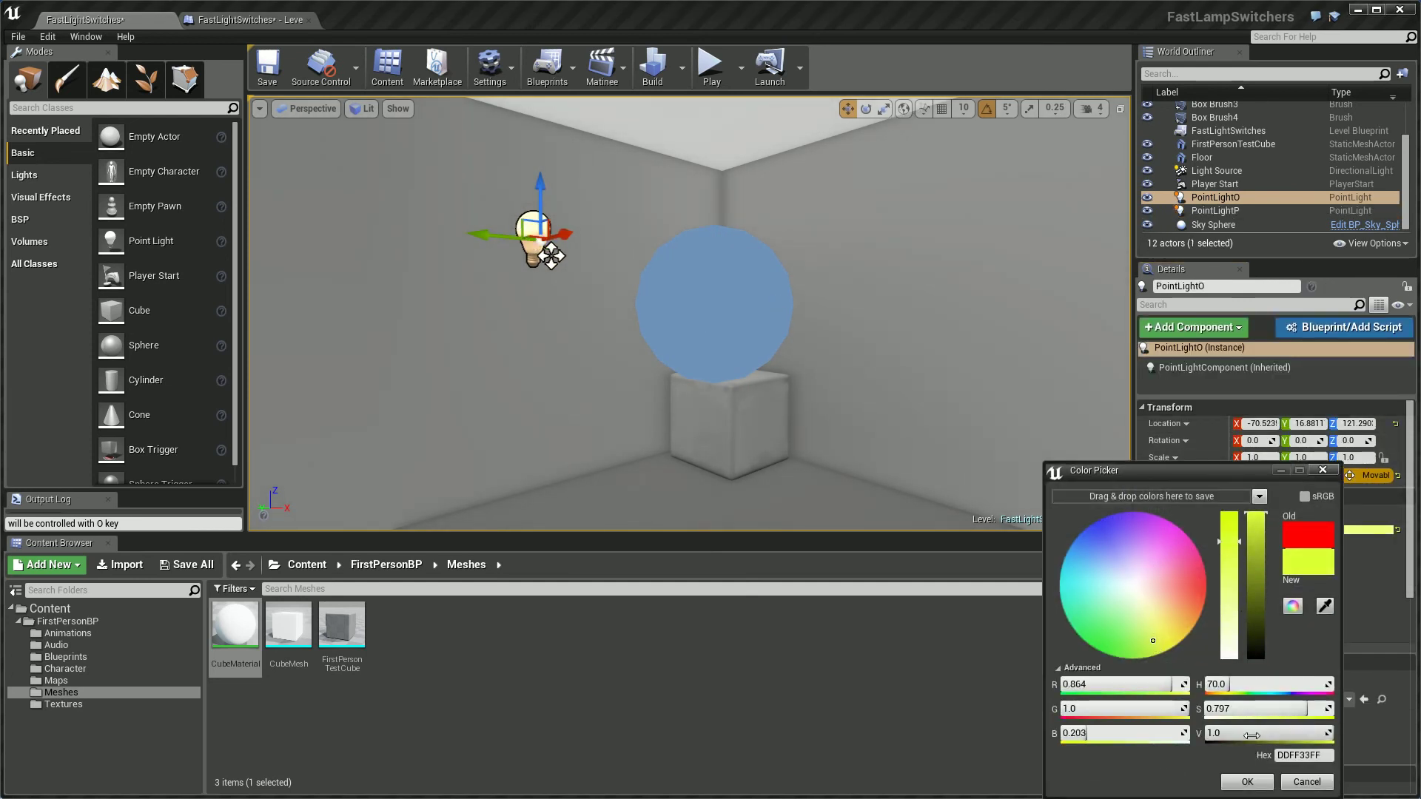
{"action": "left_click", "coordinate": [1249, 783]}
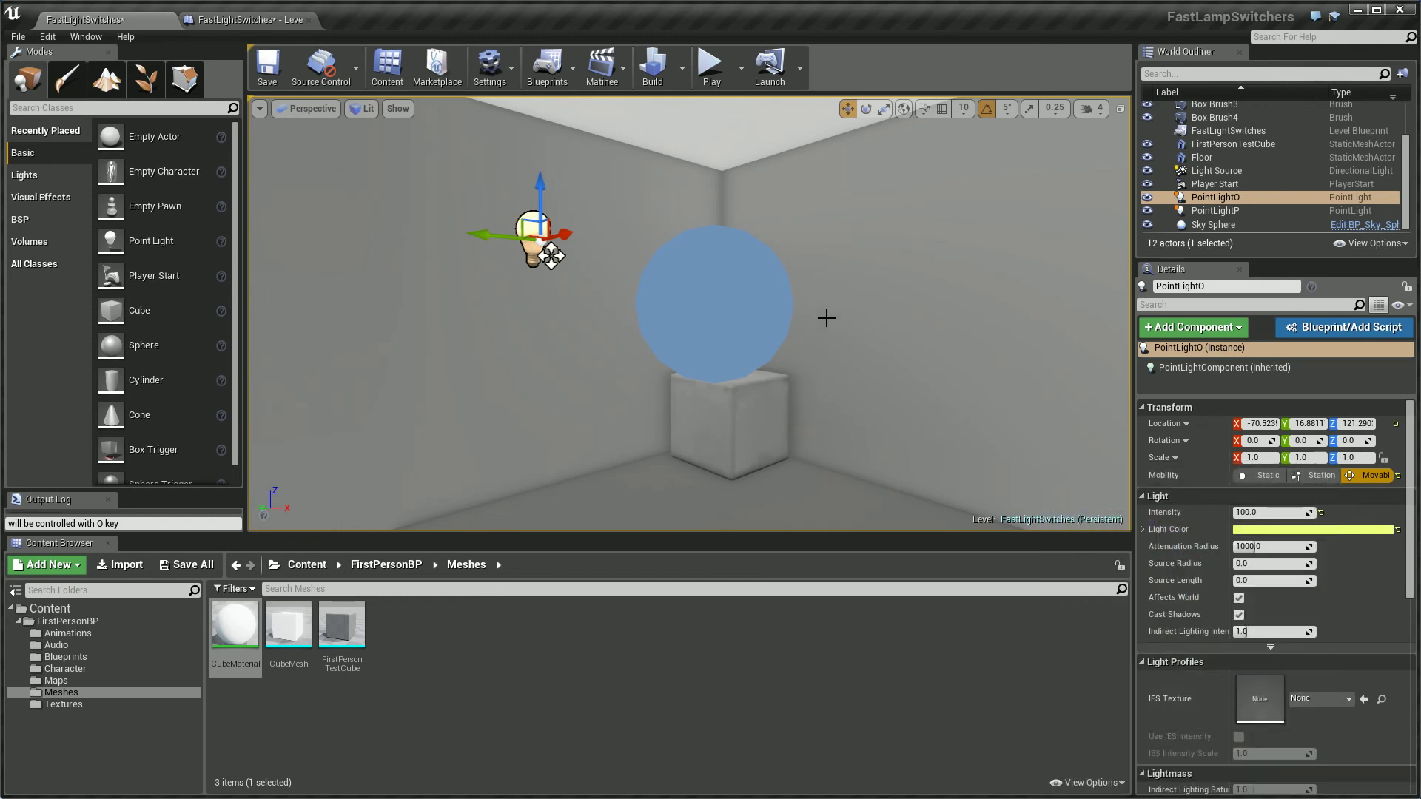
{"action": "left_click", "coordinate": [711, 66]}
{"action": "left_click", "coordinate": [689, 311]}
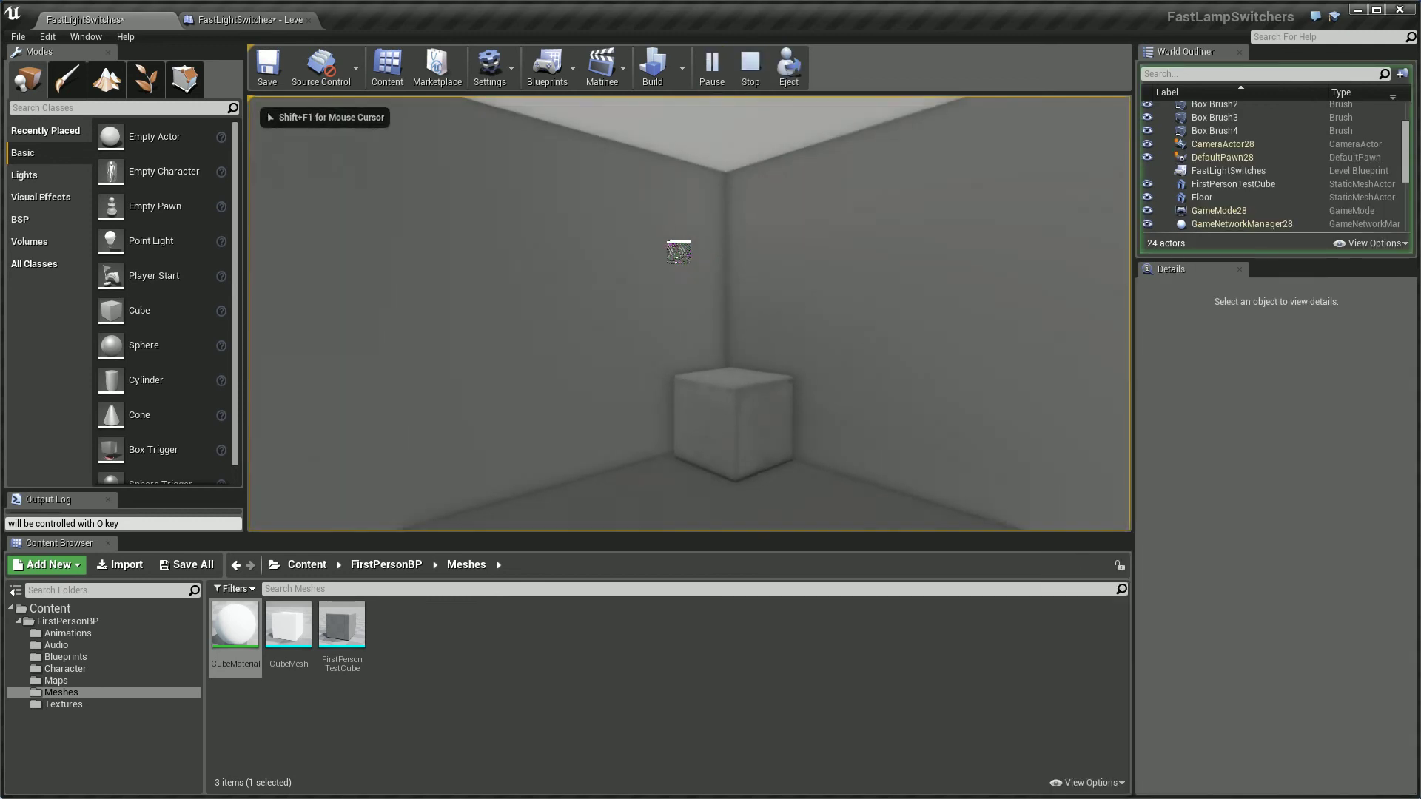
{"action": "key", "text": "o"}
{"action": "key", "text": "o"}
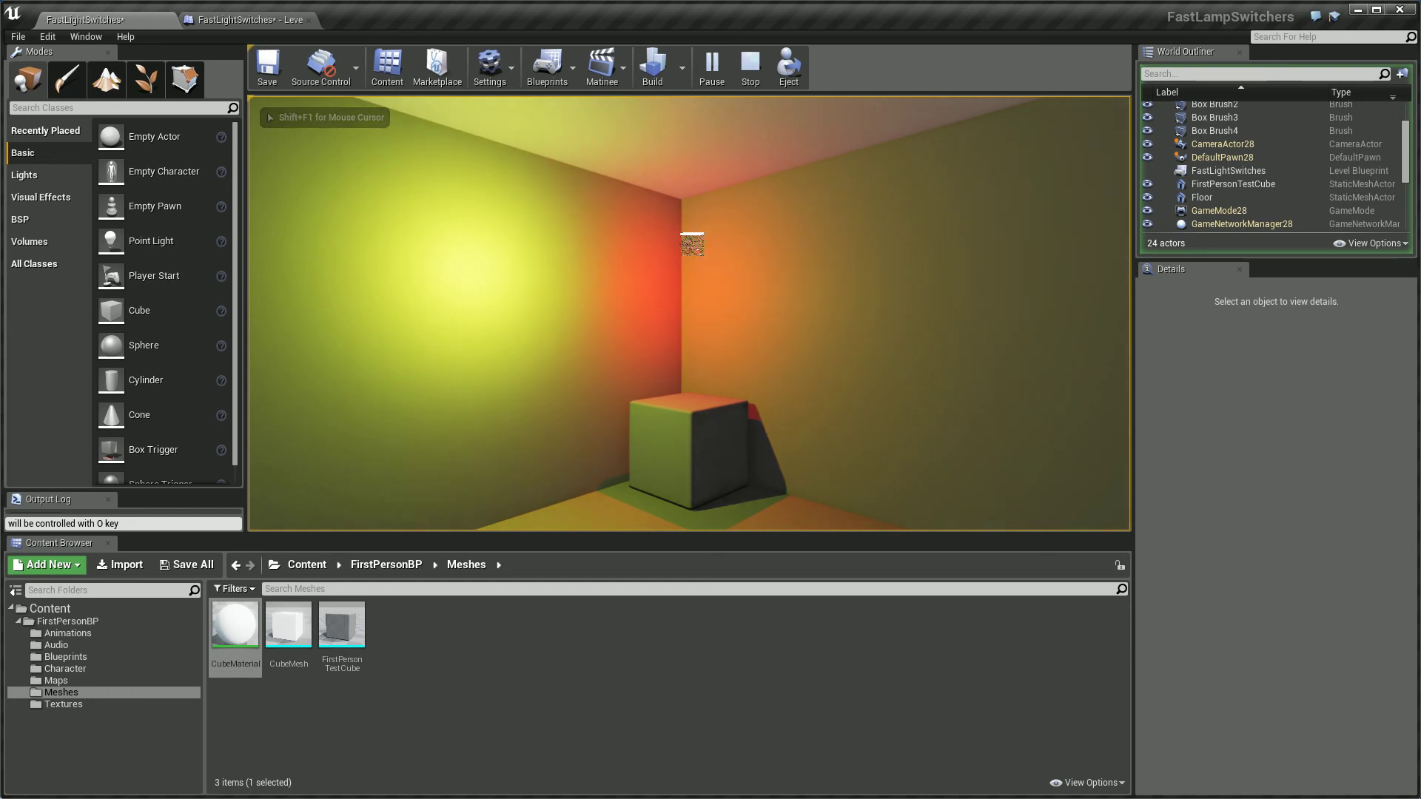
{"action": "key", "text": "o"}
{"action": "key", "text": "o"}
{"action": "key", "text": "o"}
{"action": "key", "text": "o"}
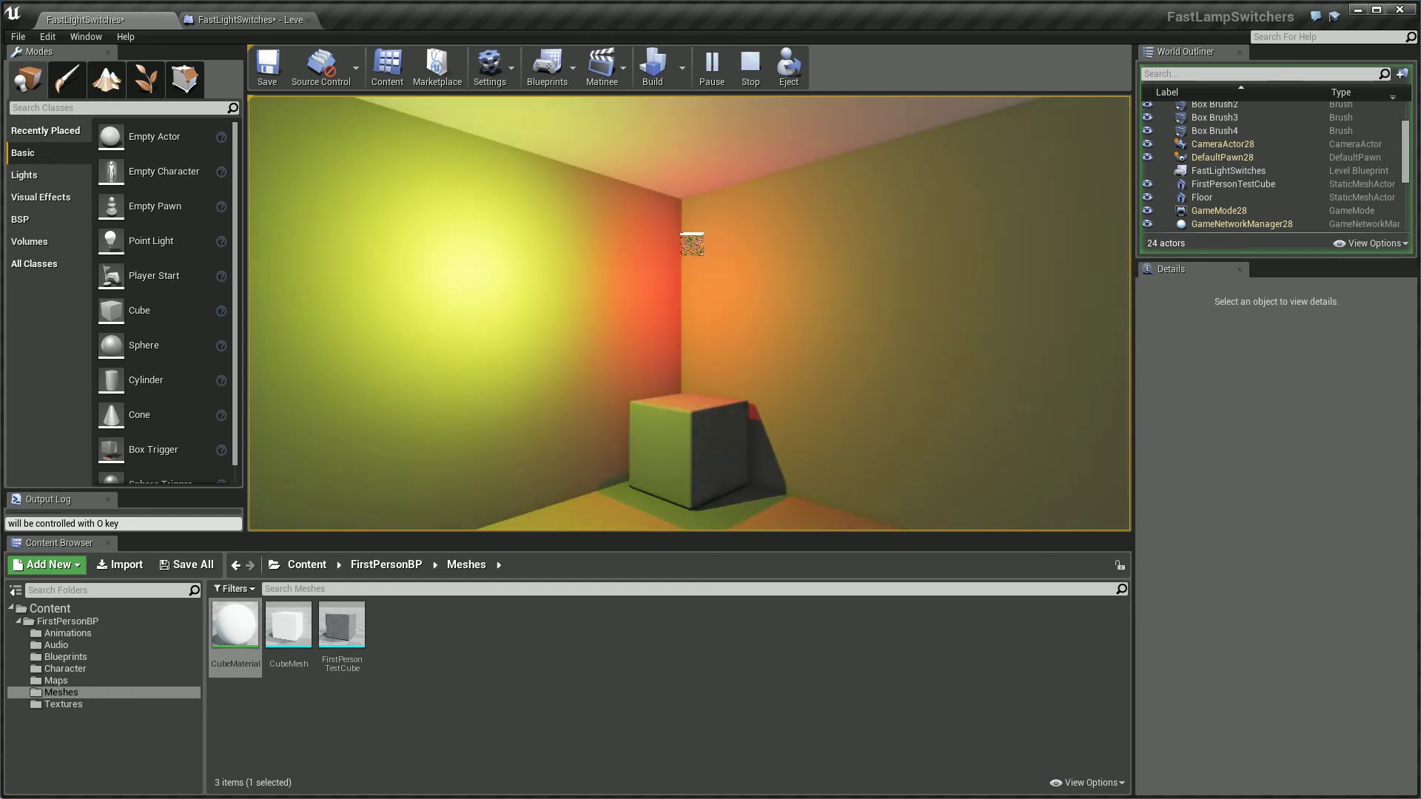
{"action": "key", "text": "w"}
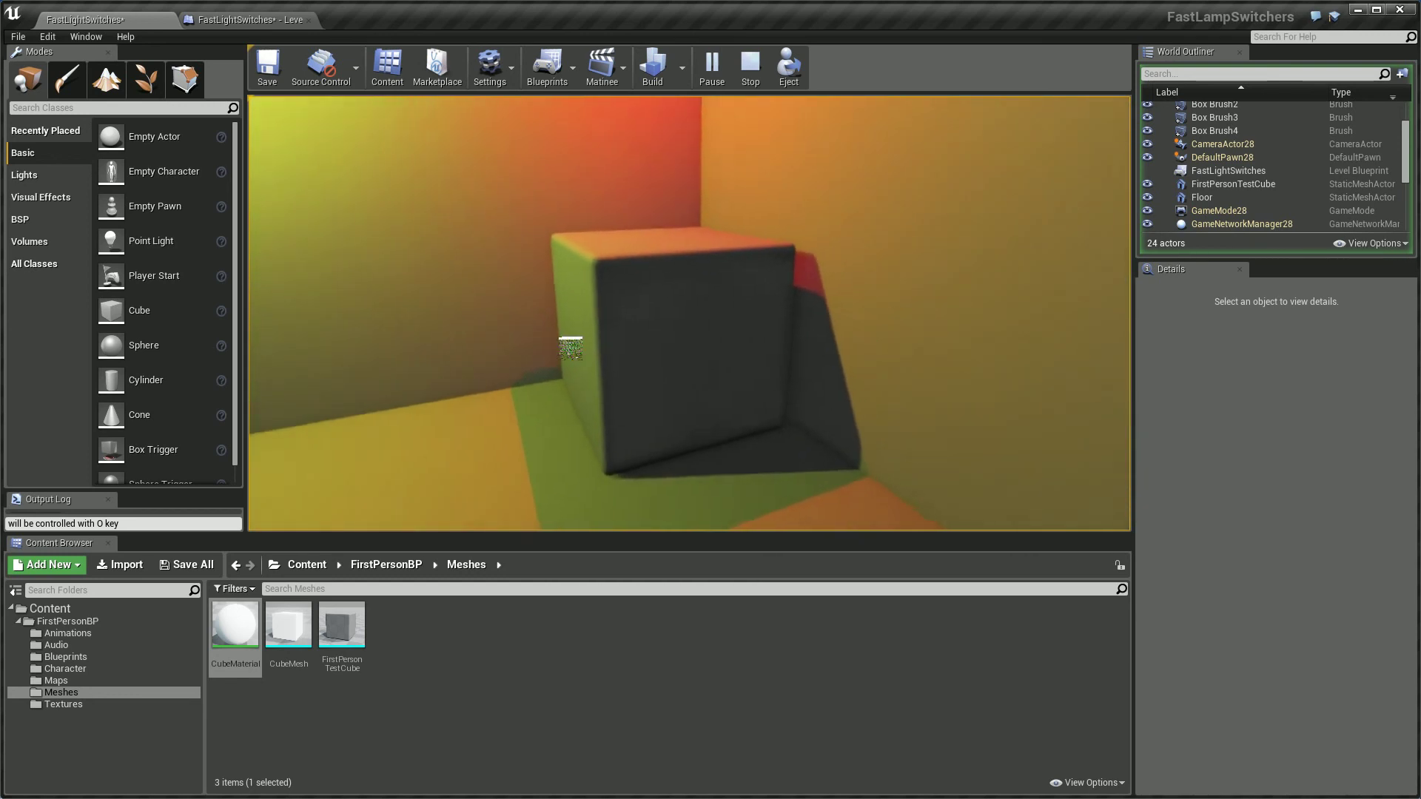
{"action": "key", "text": "s"}
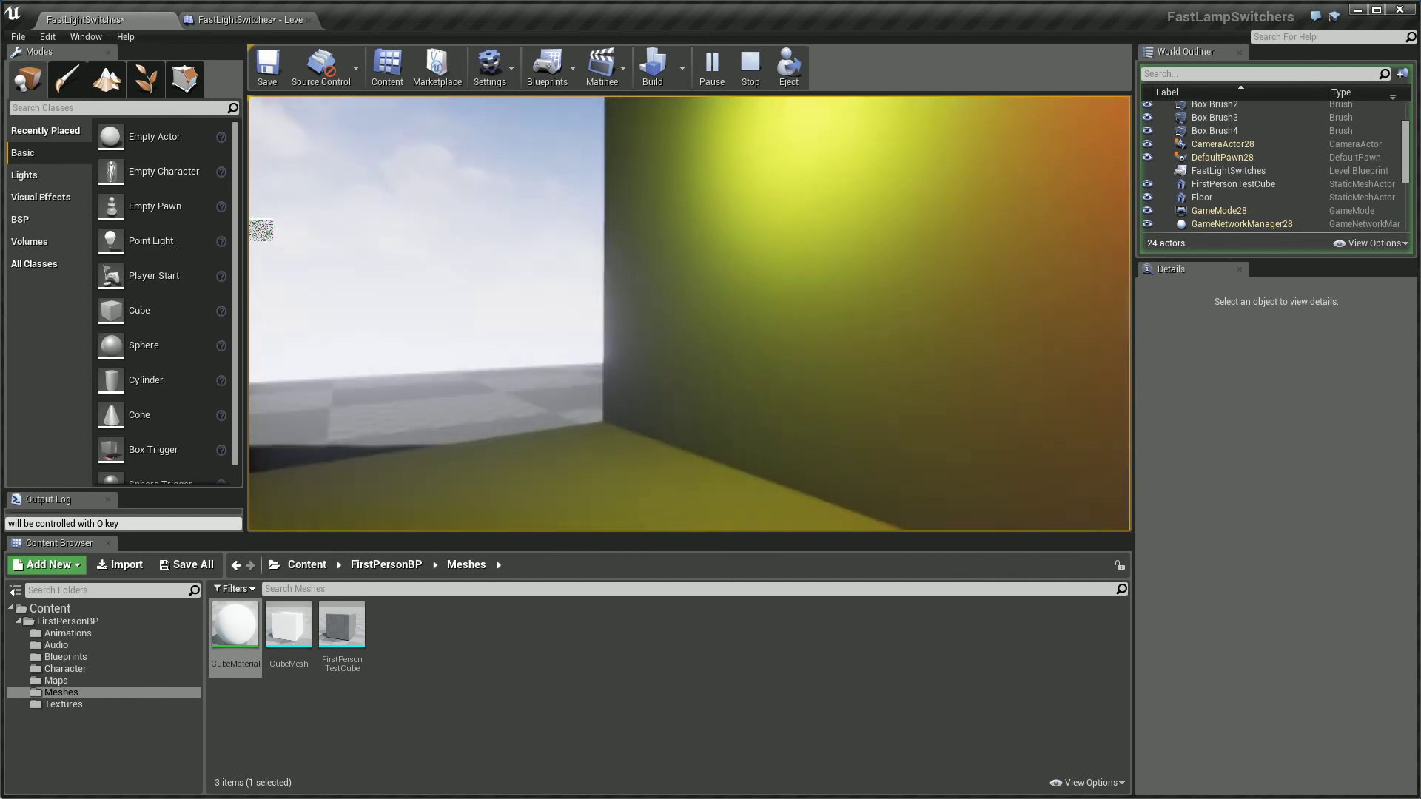
{"action": "key", "text": "w"}
{"action": "key", "text": "o"}
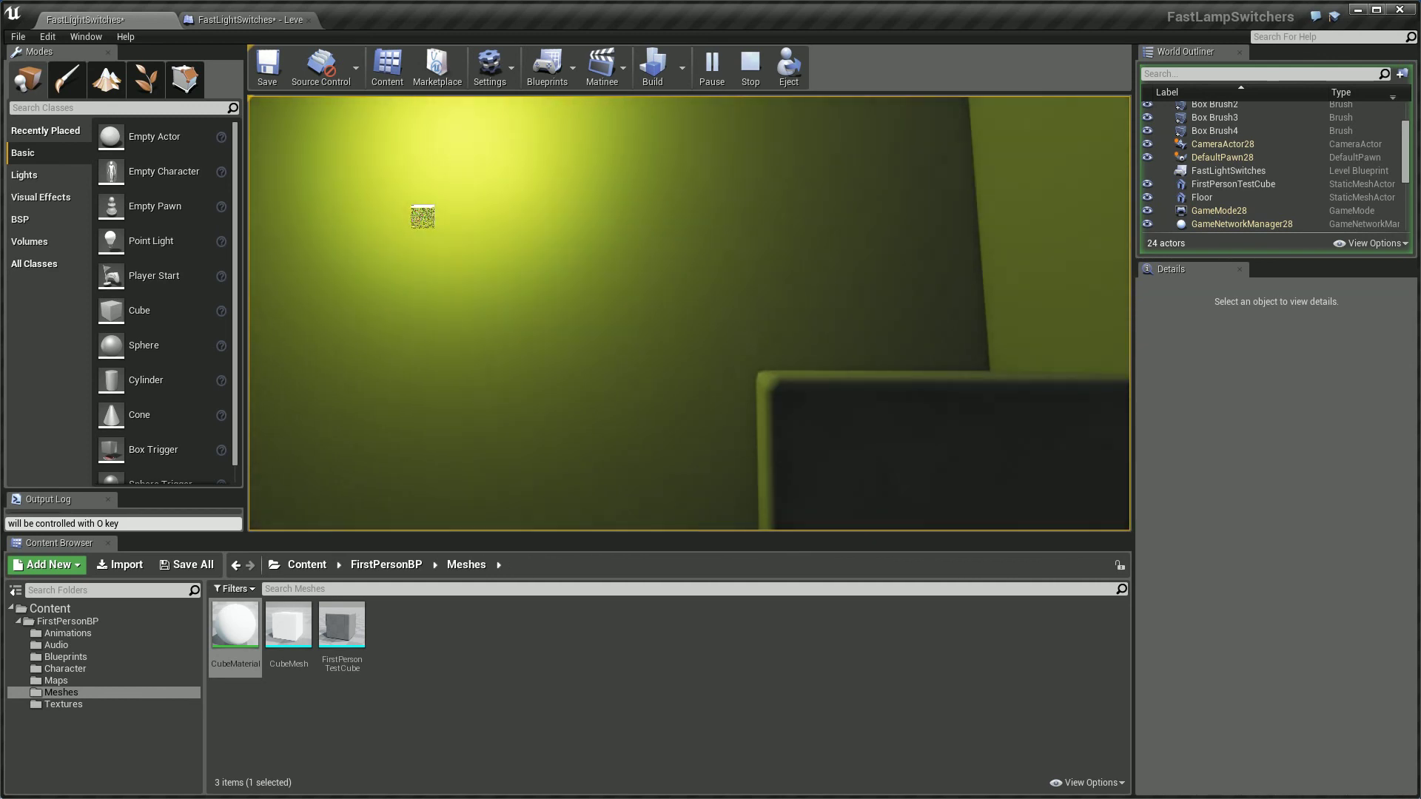
{"action": "key", "text": "w"}
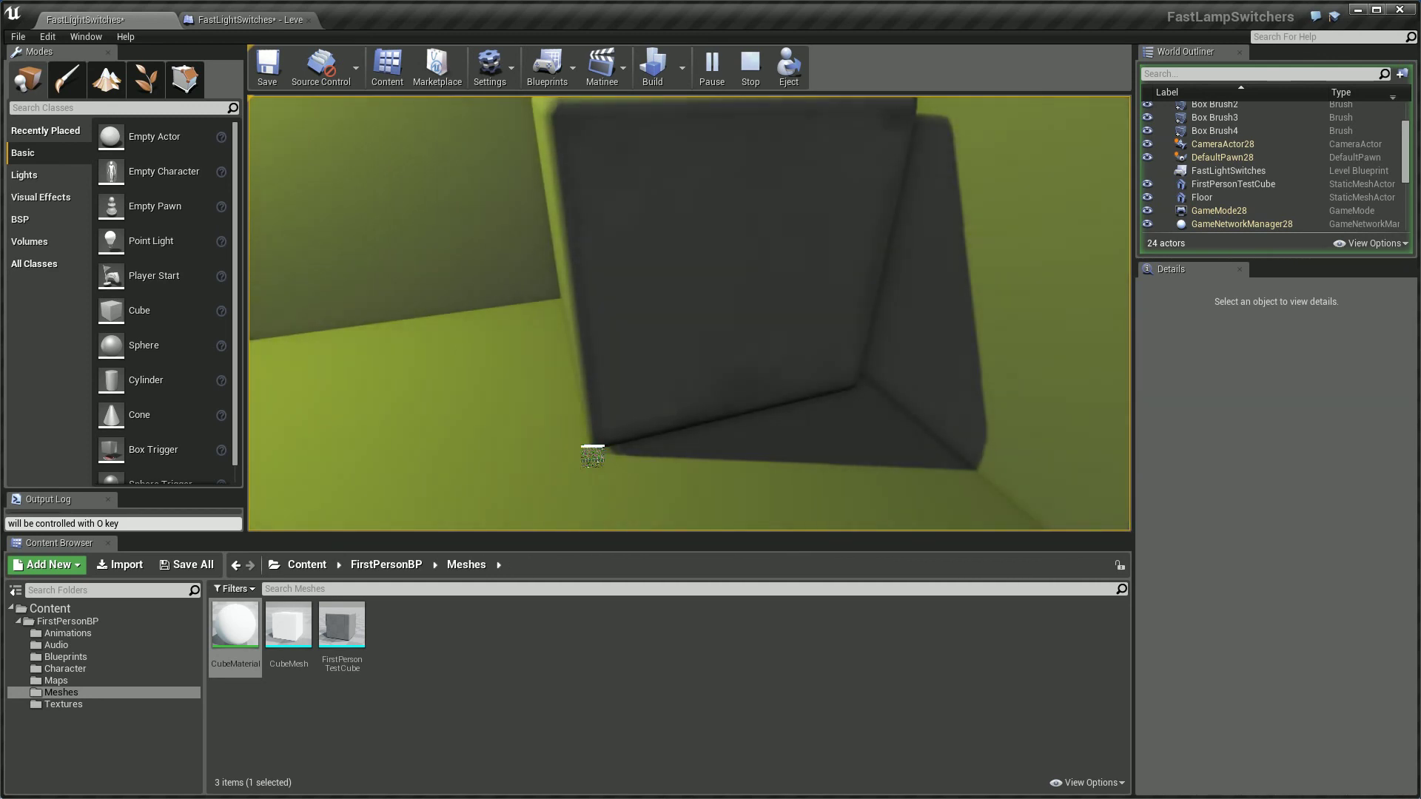
{"action": "key", "text": "o"}
{"action": "key", "text": "p"}
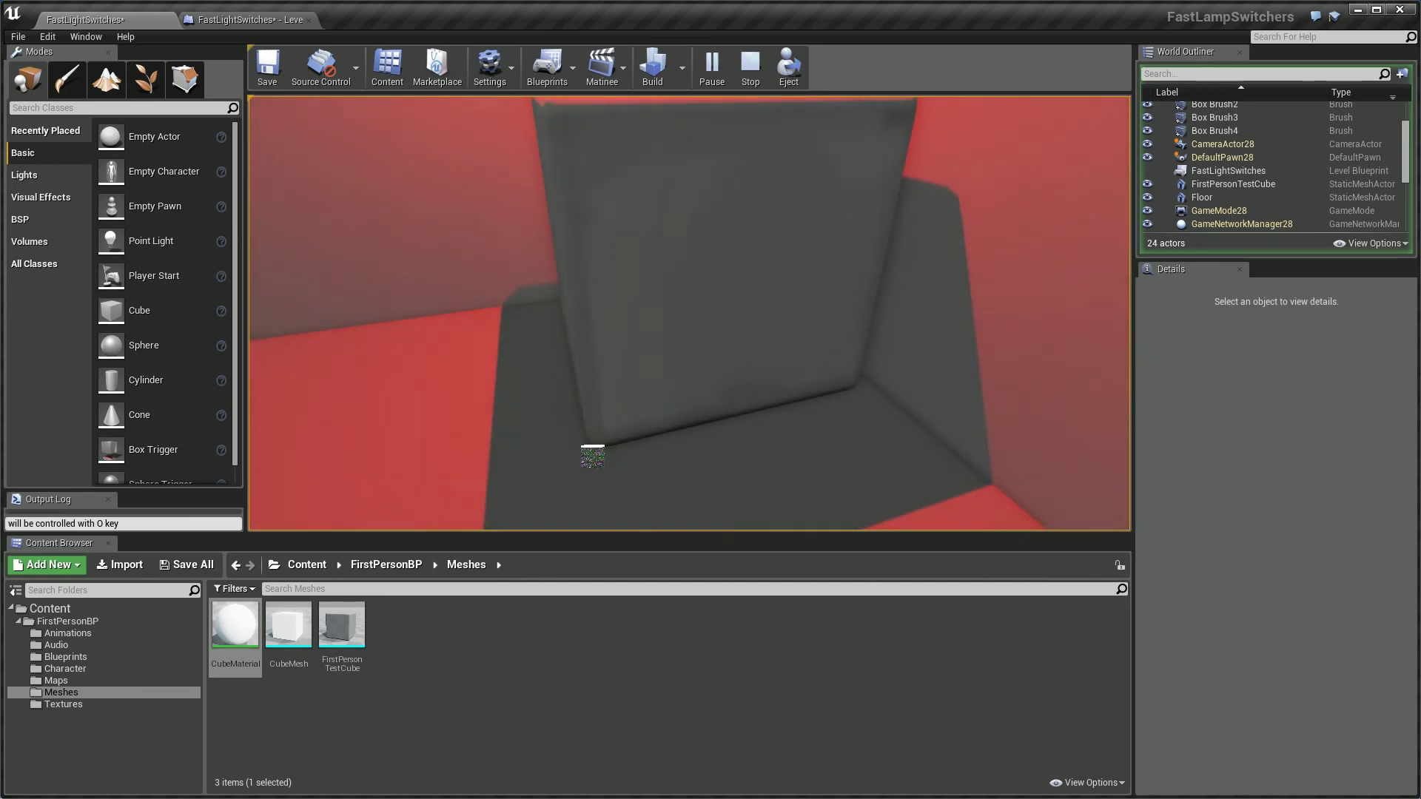
{"action": "key", "text": "p"}
{"action": "key", "text": "o"}
{"action": "key", "text": "p"}
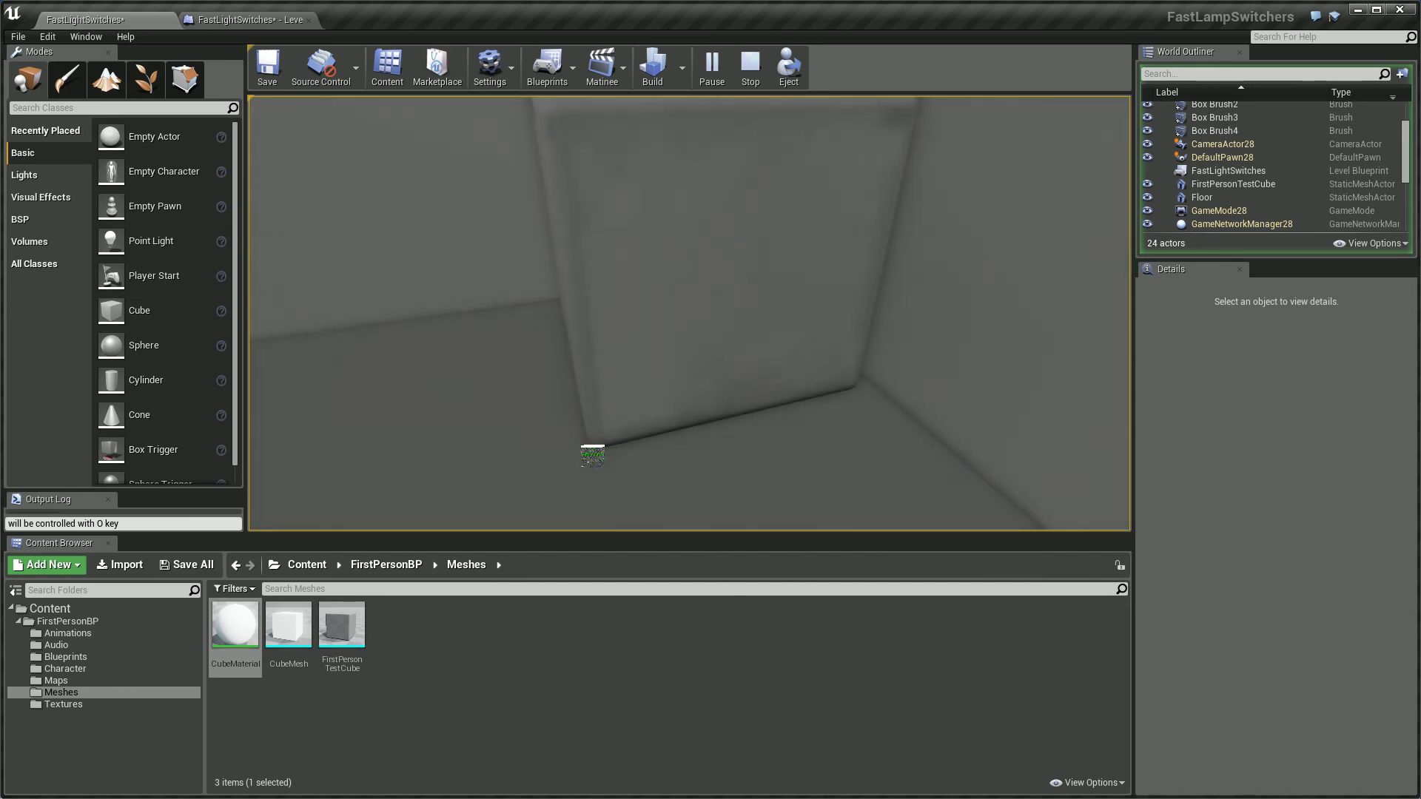
{"action": "key", "text": "s"}
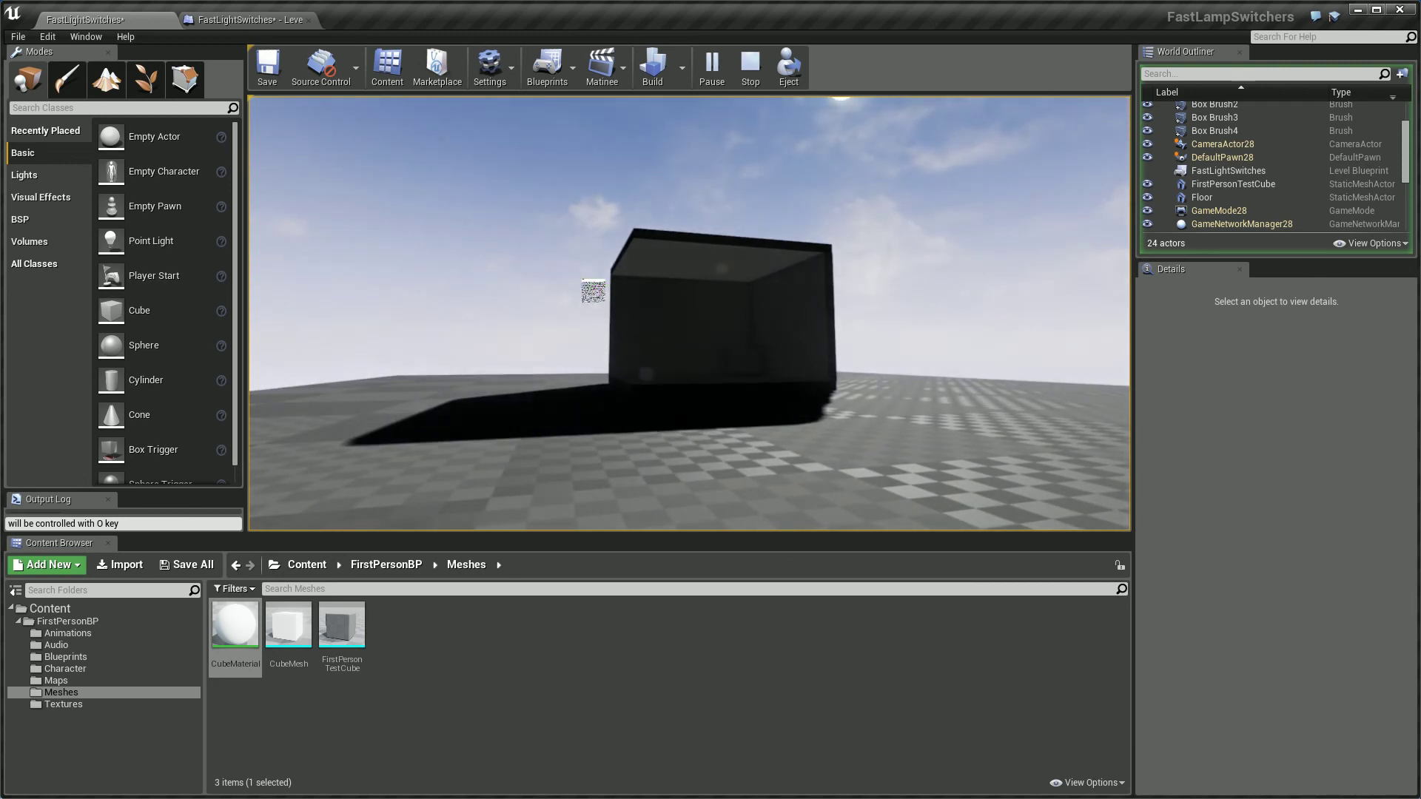
{"action": "key", "text": "p"}
{"action": "key", "text": "o"}
{"action": "key", "text": "o"}
{"action": "key", "text": "p"}
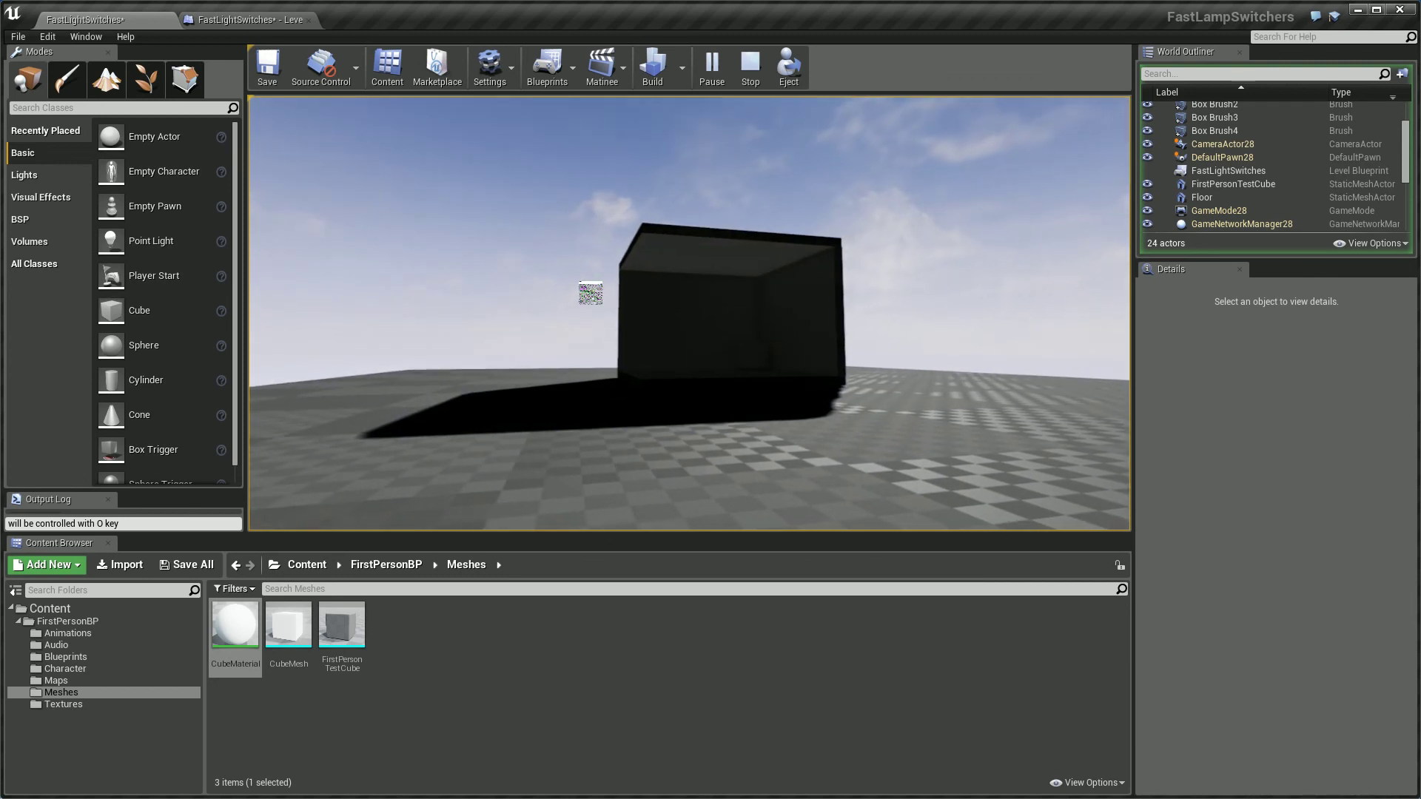
{"action": "key", "text": "Escape"}
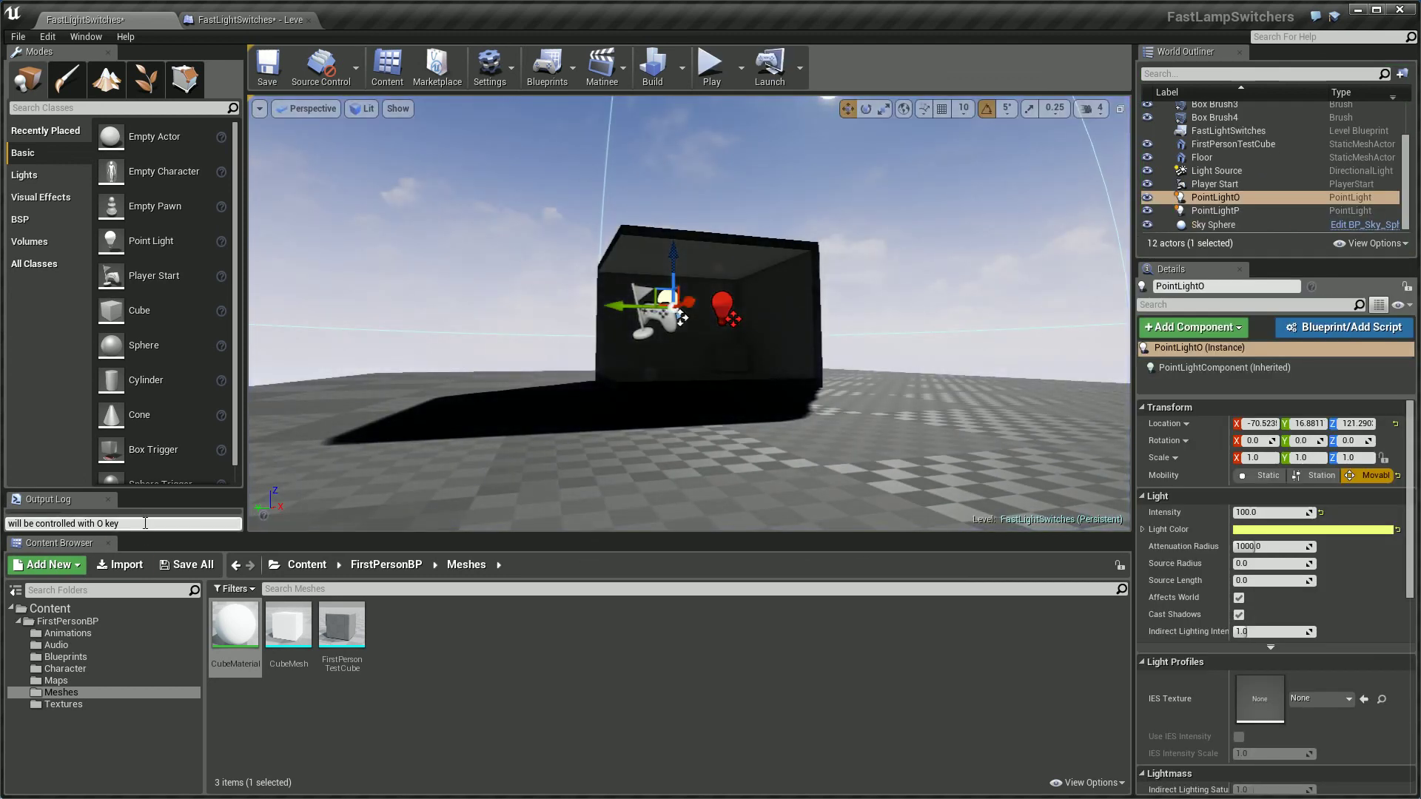
Step: Type a sign-off in the console line ending 'stay tuned for the next tuto :)'
{"action": "type", "text": "tha"}
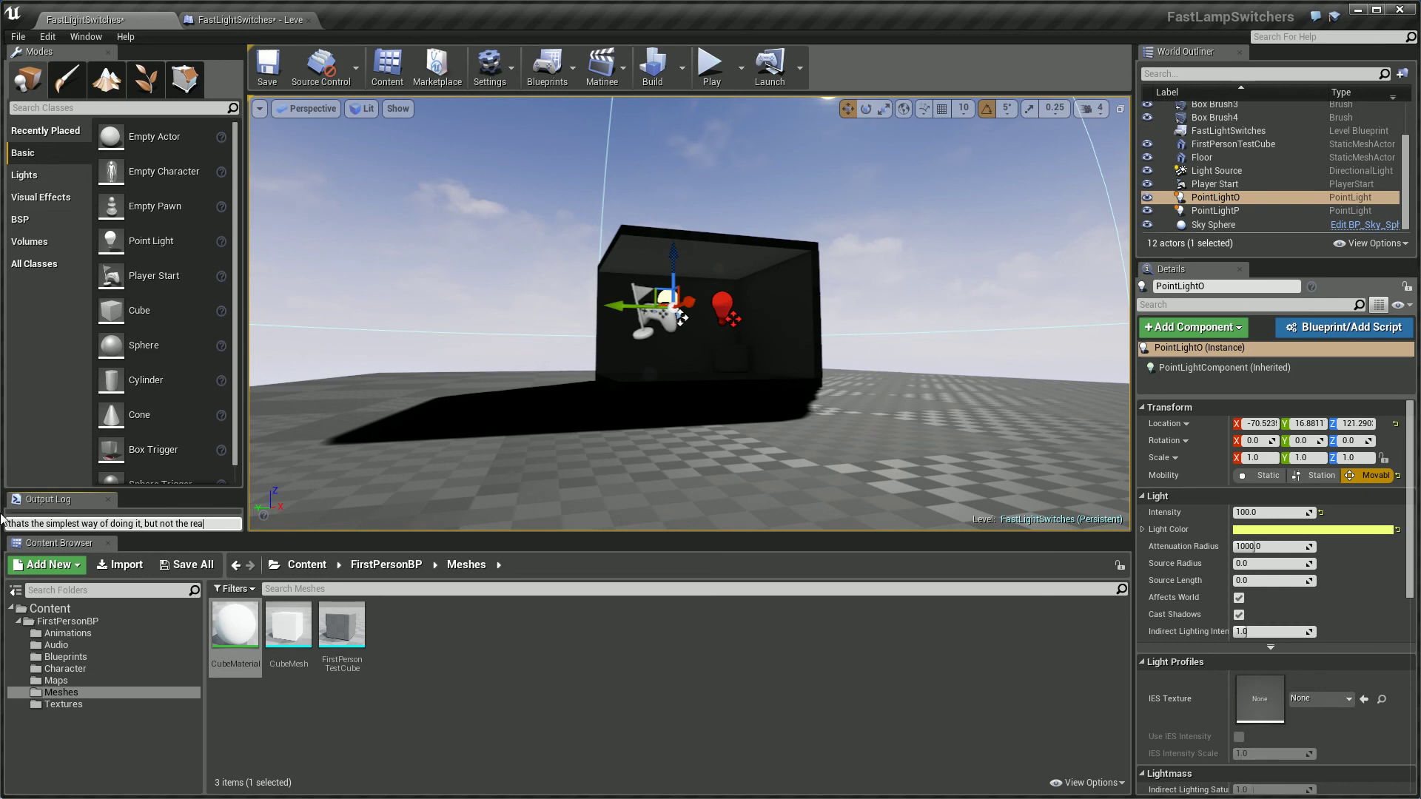
{"action": "type", "text": "ay "}
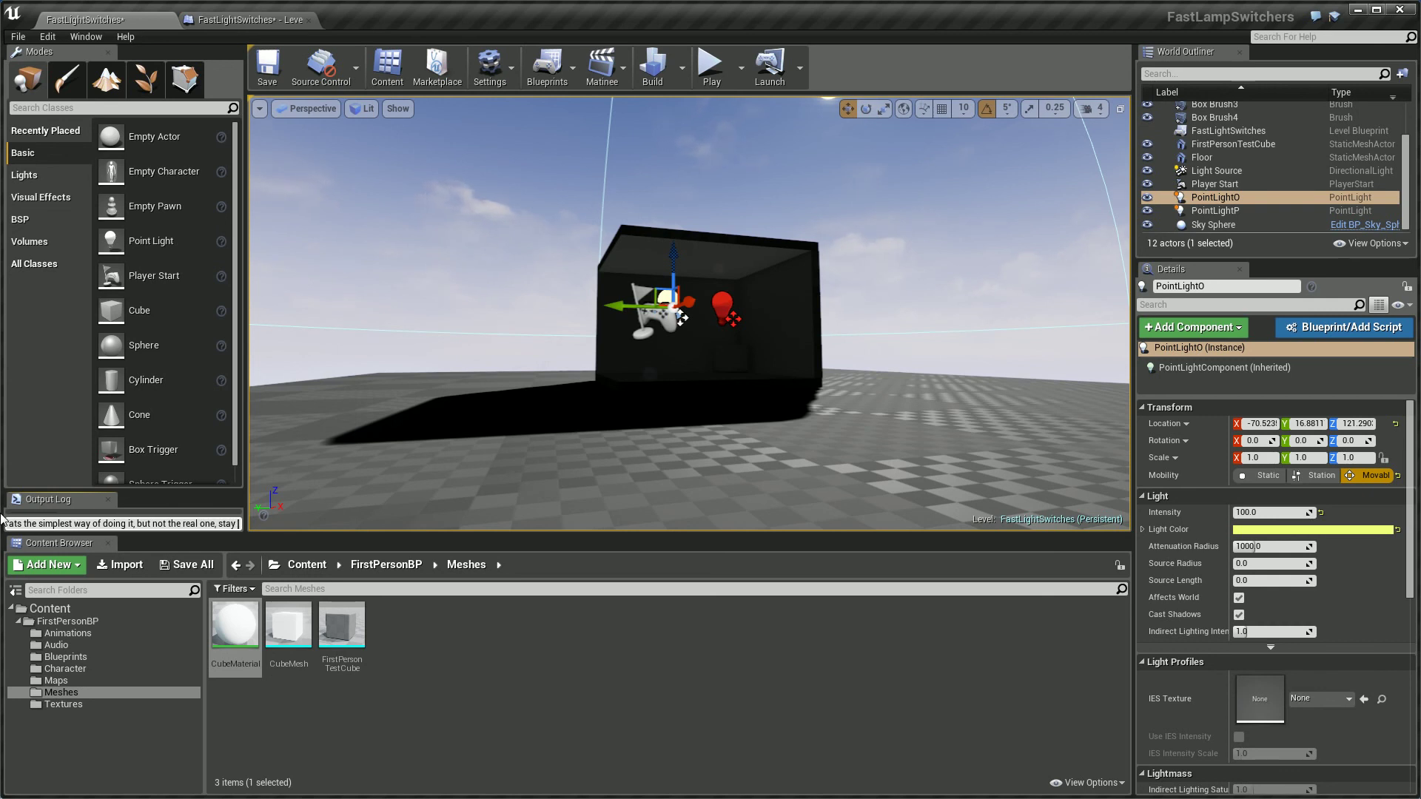
{"action": "type", "text": "tuned for"}
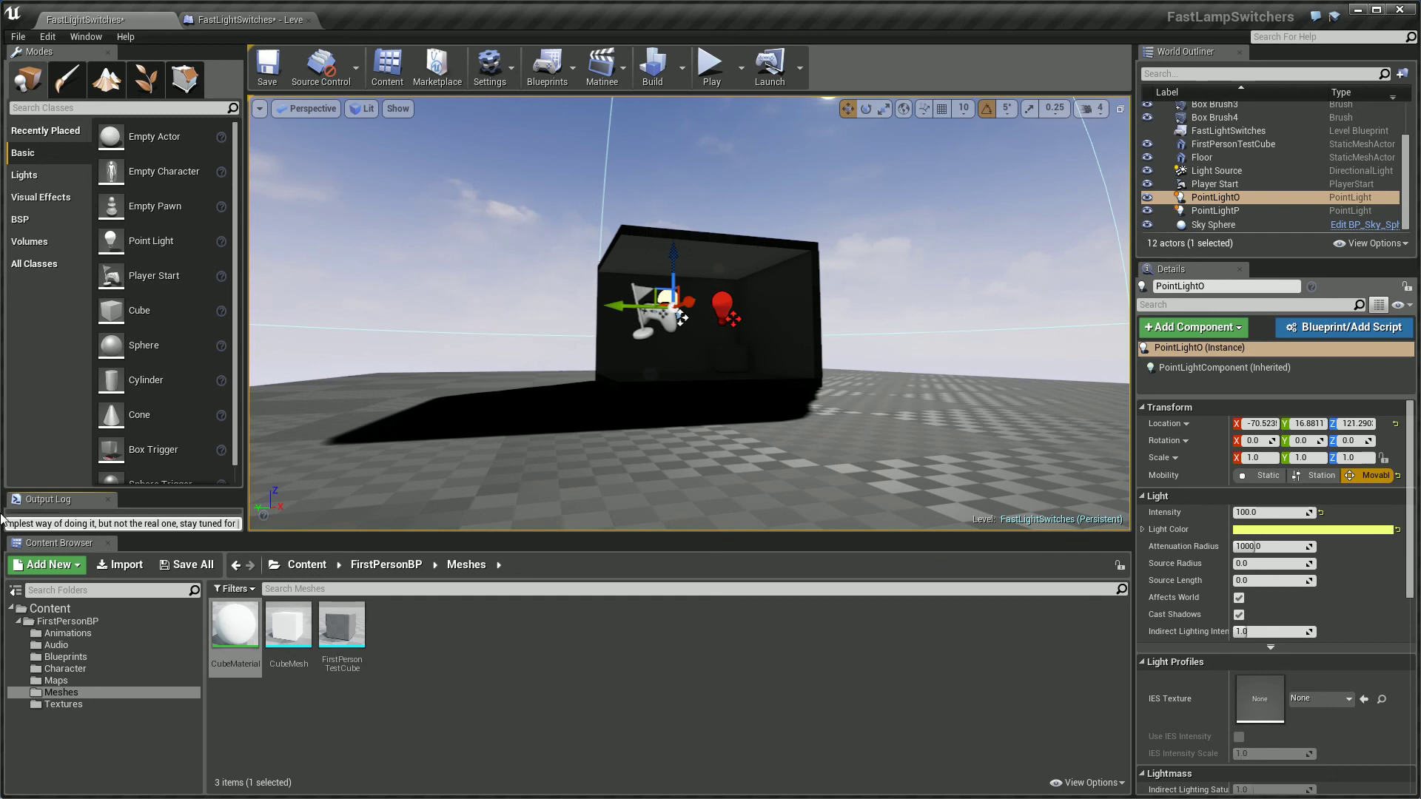
{"action": "type", "text": " the next "}
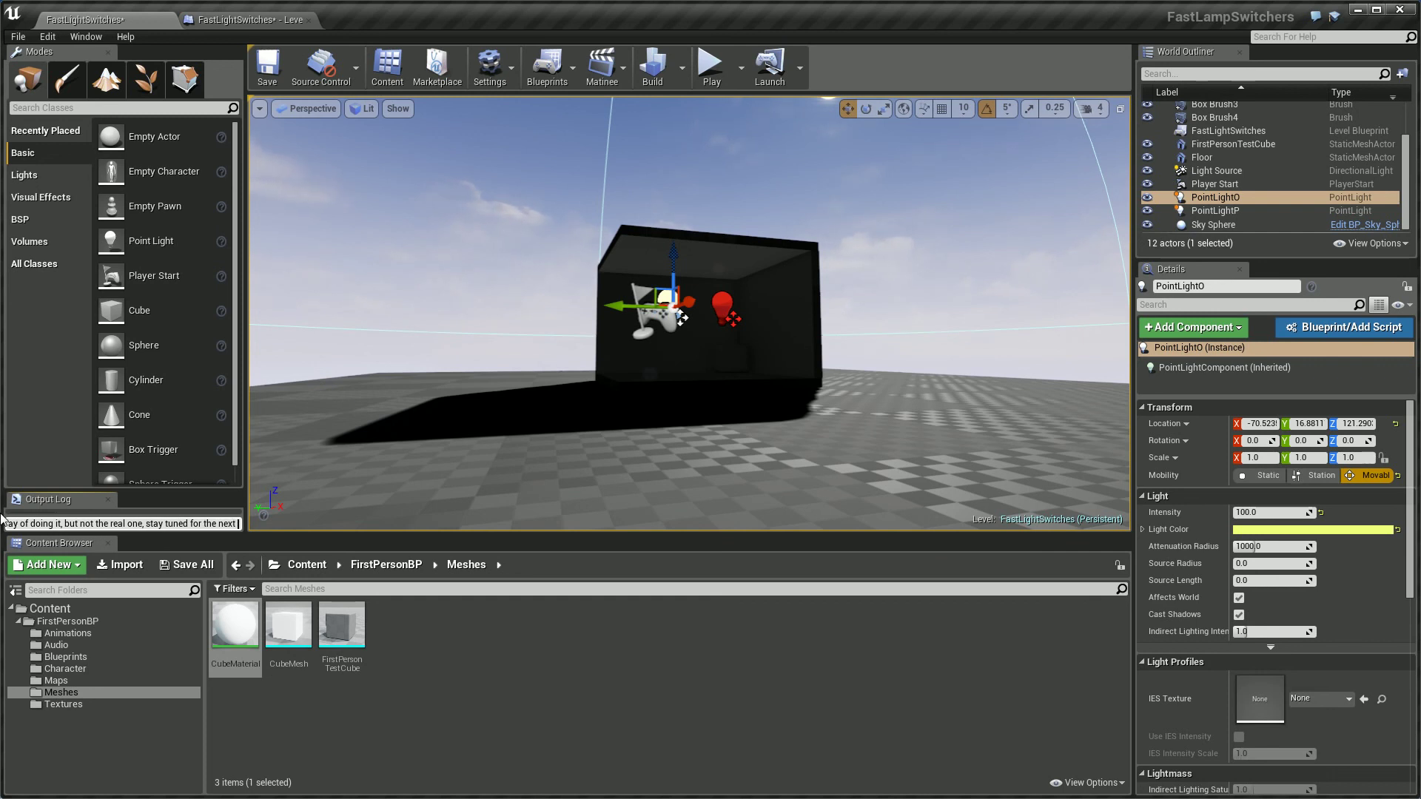
{"action": "type", "text": "tuto"}
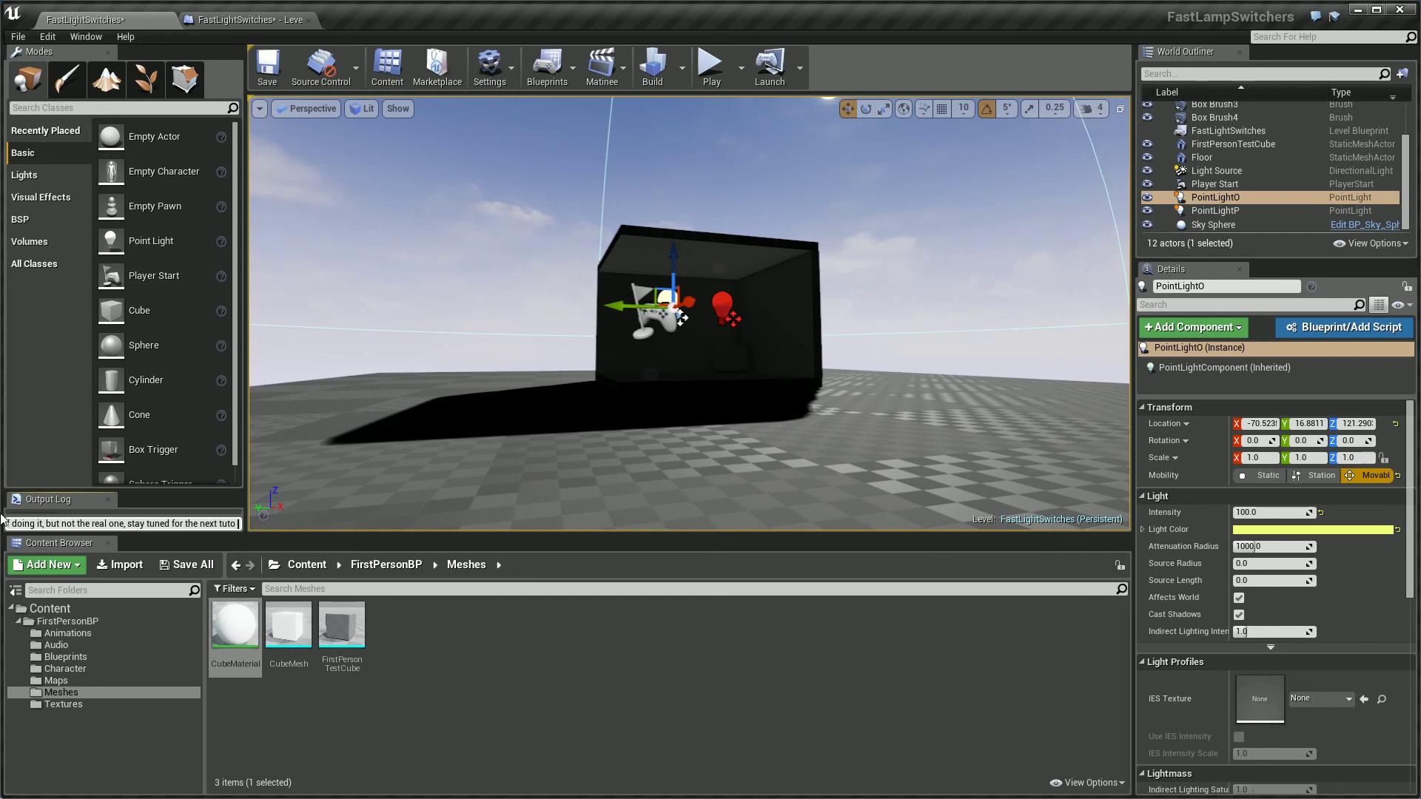
{"action": "type", "text": " :)"}
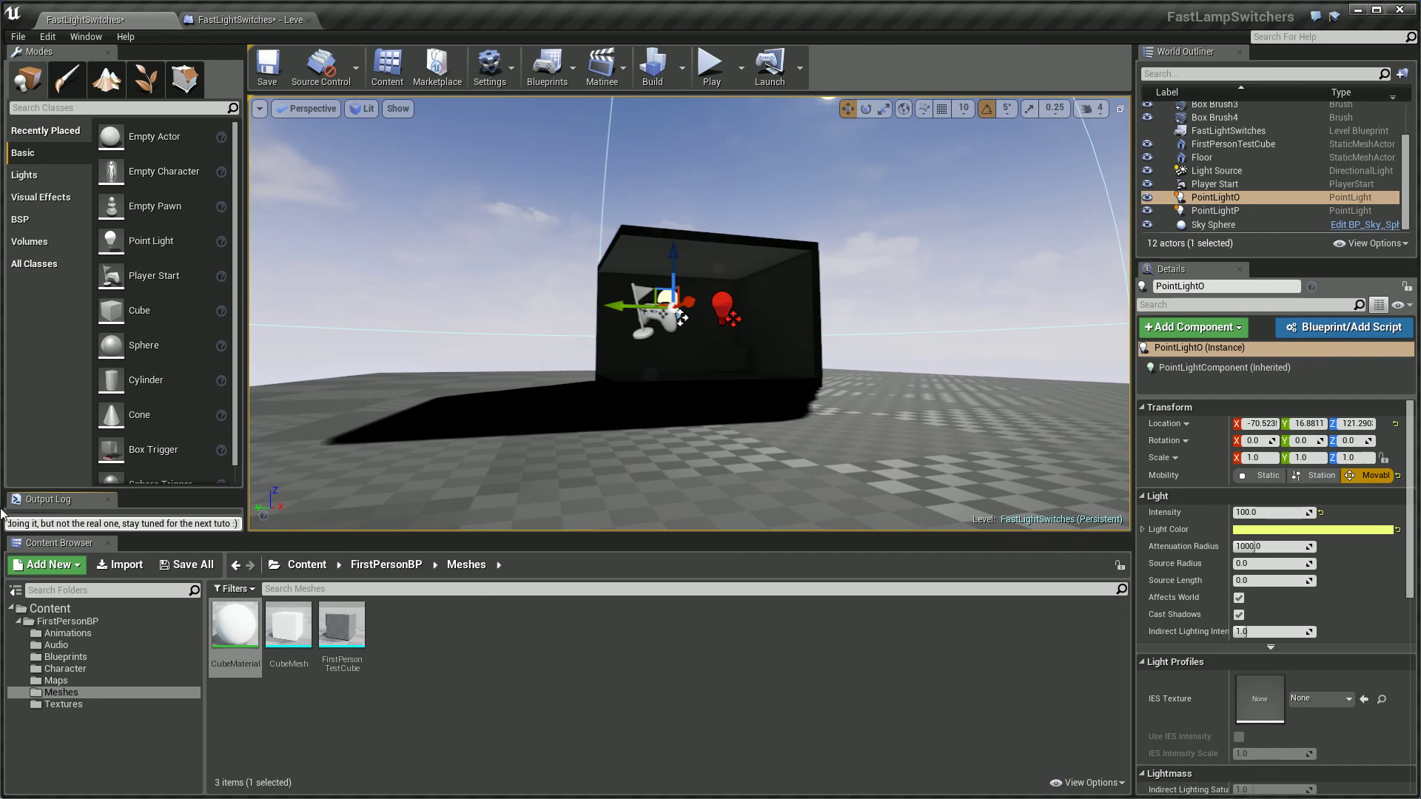